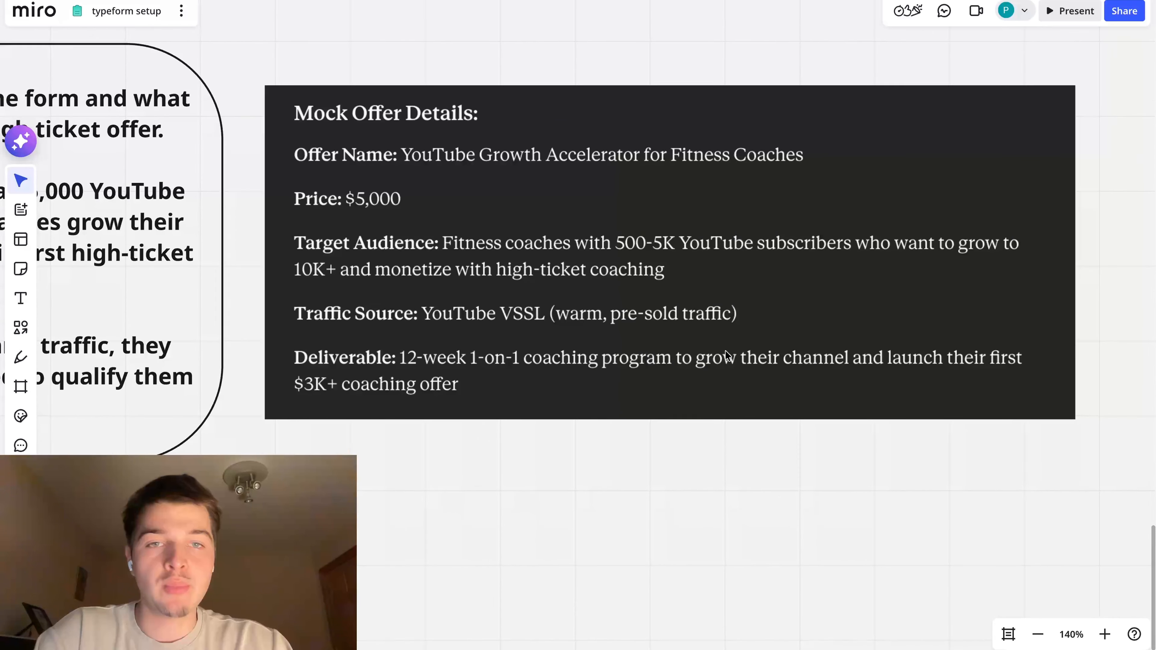
scroll(746, 391, down, 2)
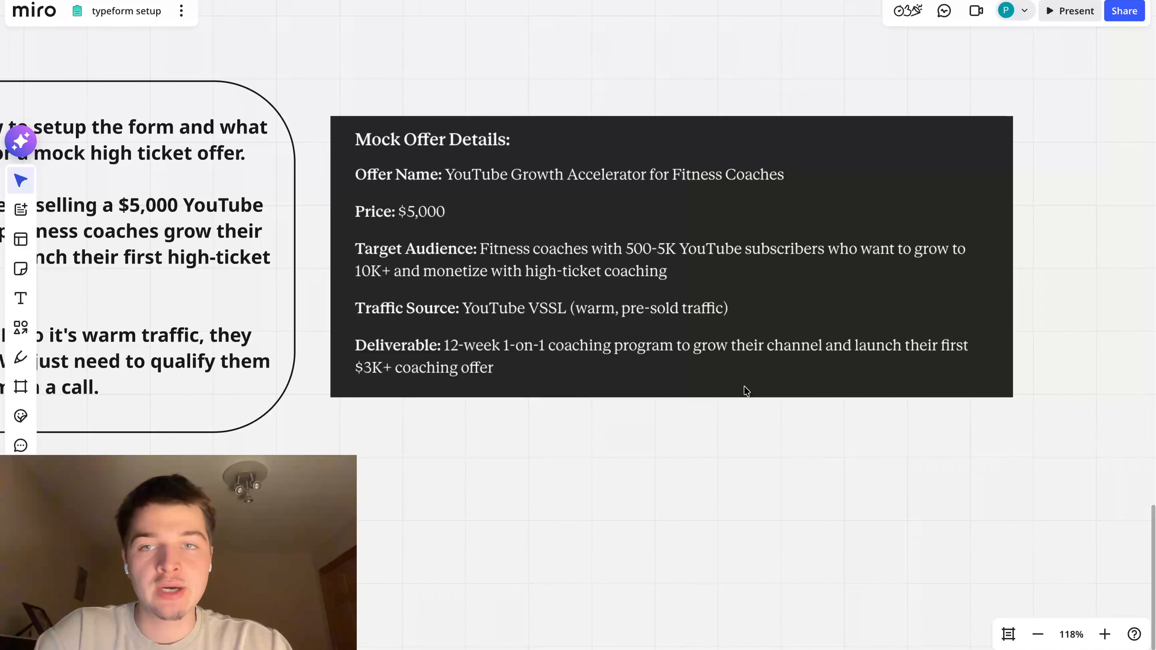
Examine the mock offer details and the form example description on the Miro board
scroll(743, 390, up, 1)
scroll(743, 390, left, 1)
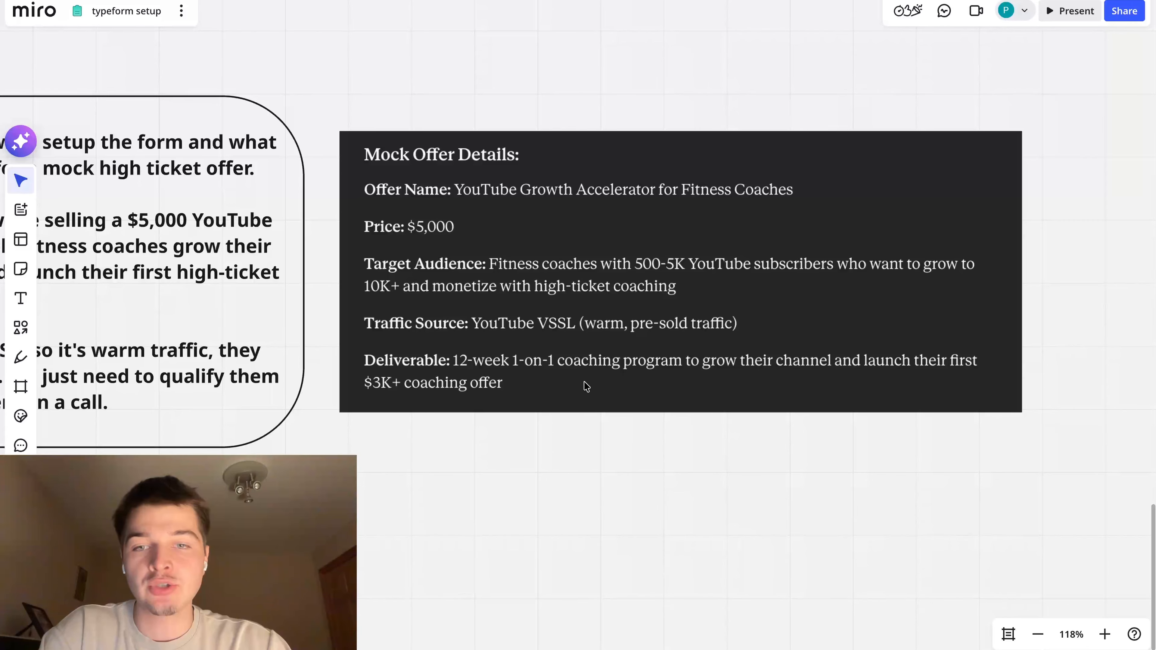
scroll(586, 386, down, 5)
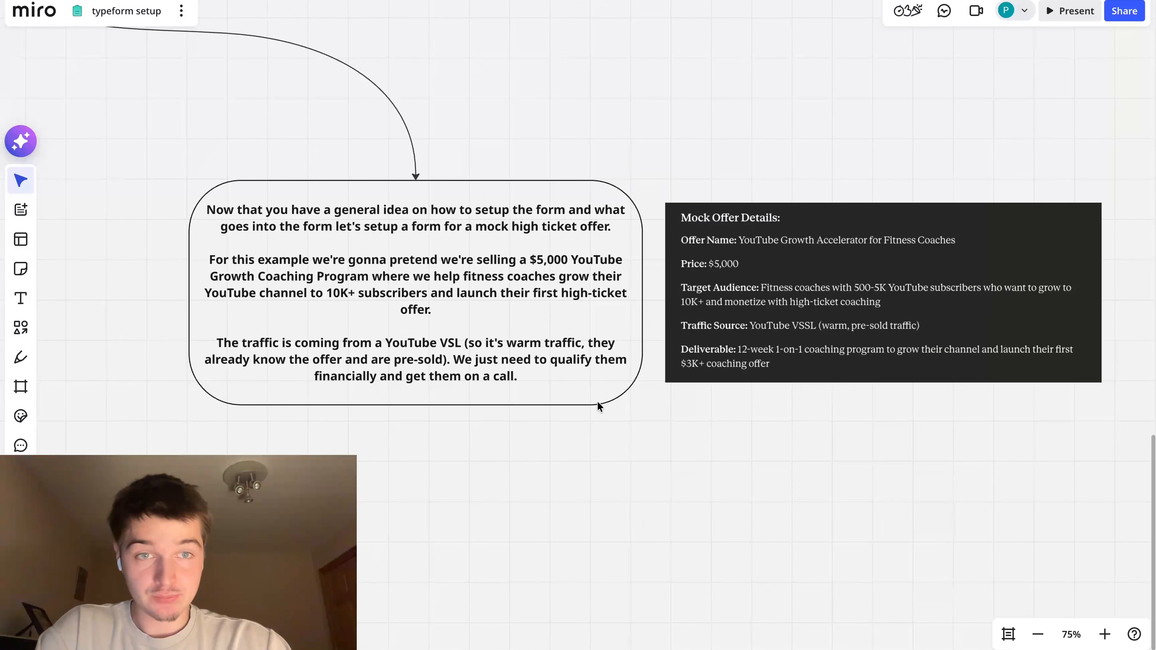
scroll(597, 400, right, 1)
scroll(597, 401, up, 1)
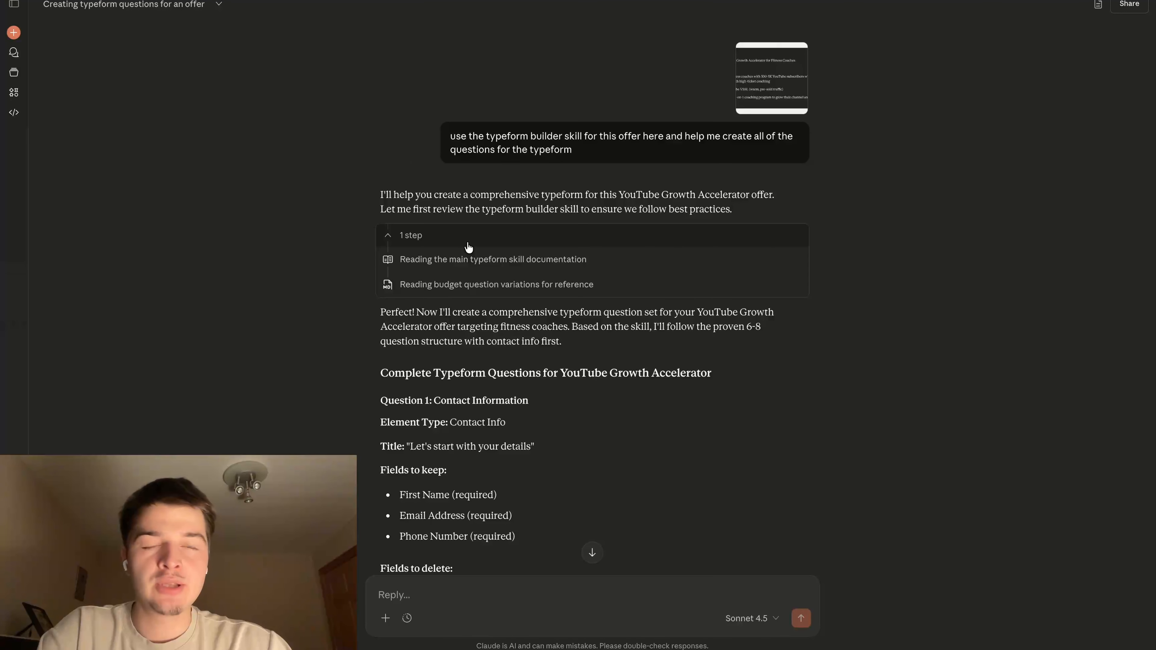
Review the Typeform question prompt in the Claude chat and its attached mock offer screenshot, comparing them with the Miro board
drag(450, 137, 685, 194)
click(598, 197)
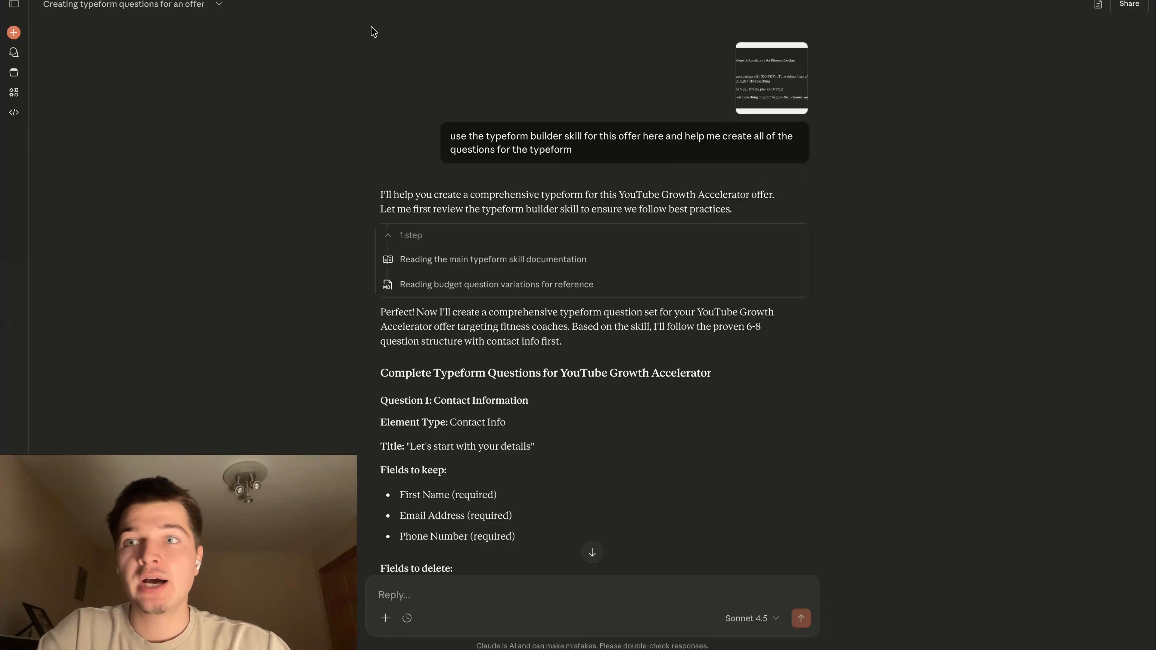
key(super+Tab)
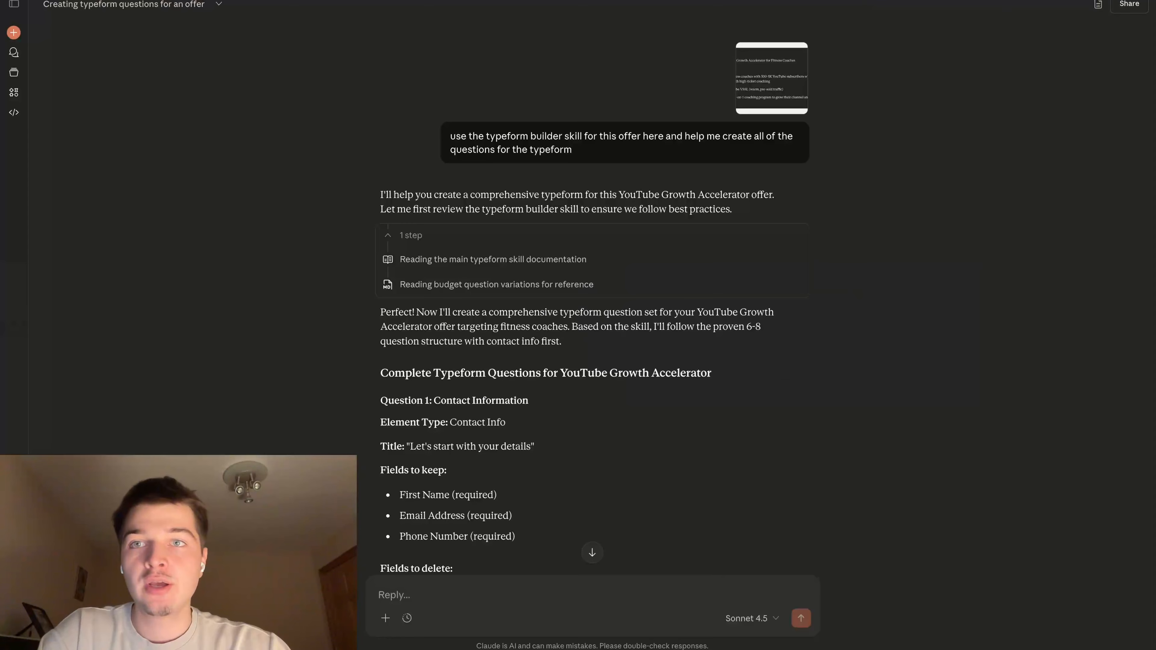
click(781, 70)
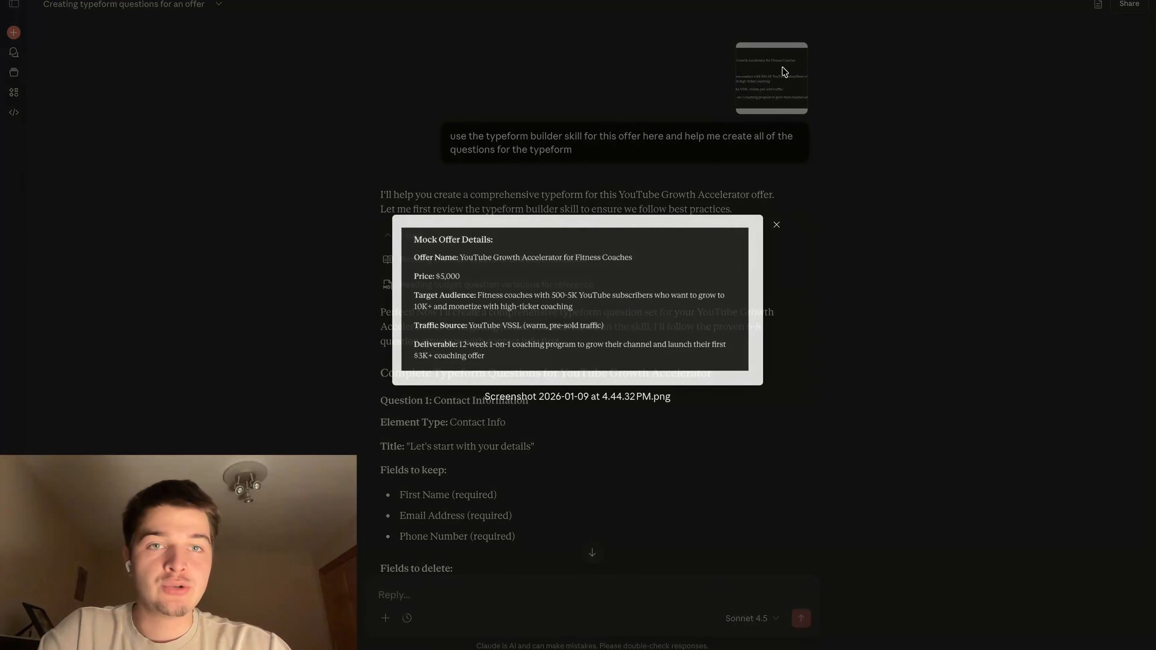
click(777, 225)
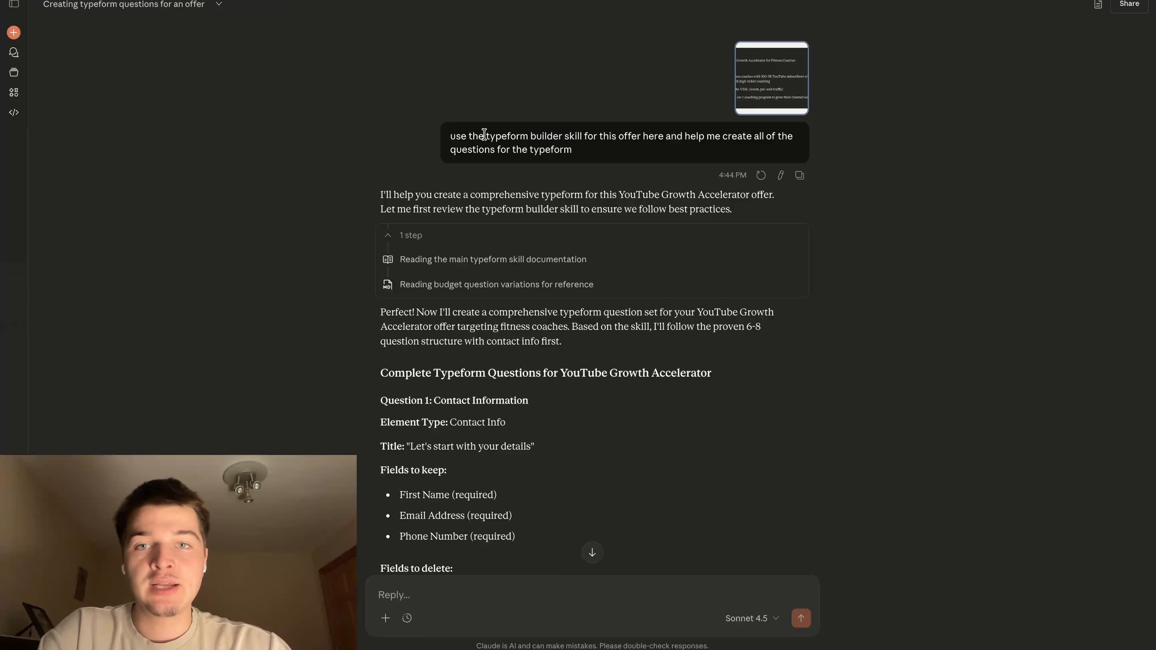
drag(450, 136, 576, 145)
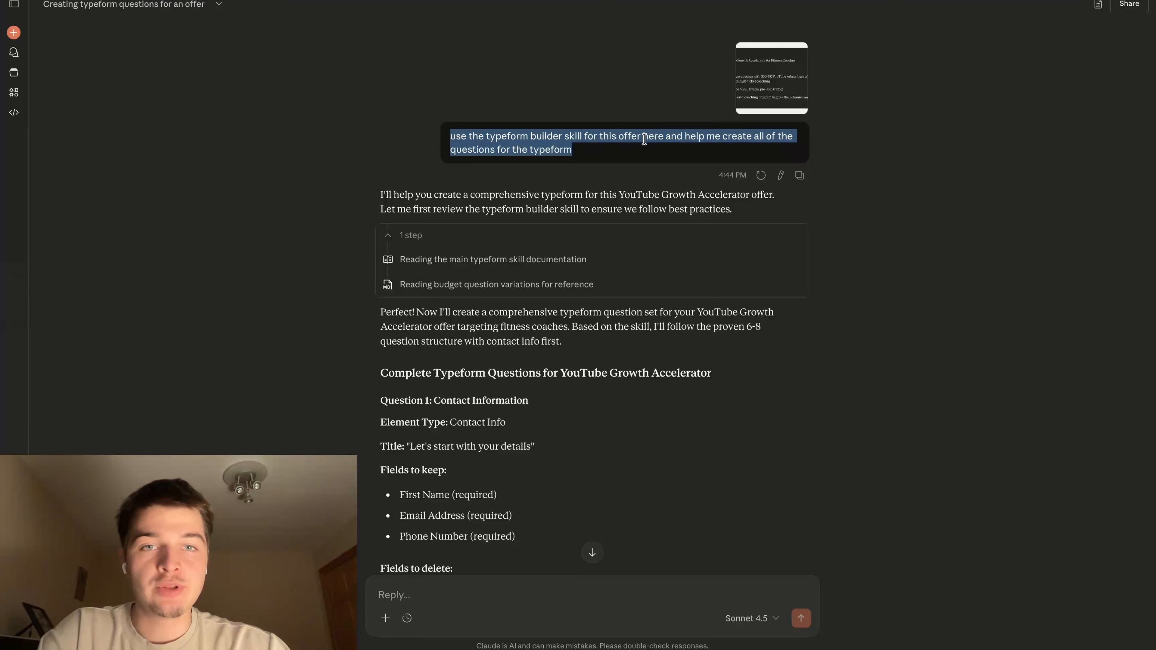
click(728, 165)
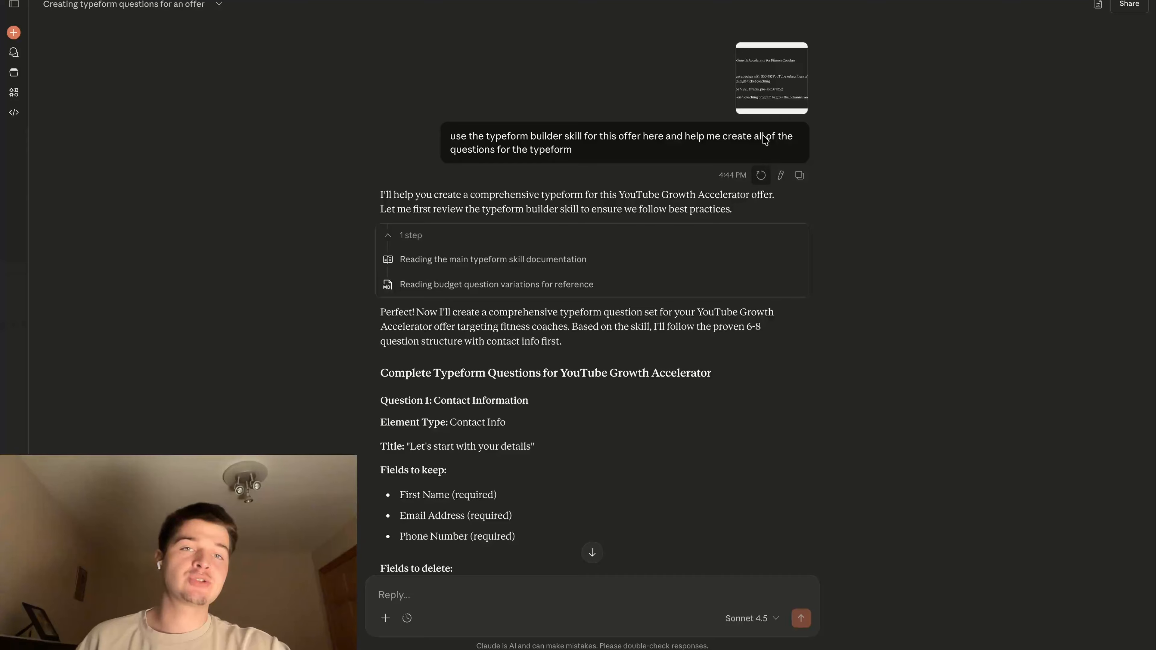
Skim through Claude's complete set of Typeform questions, down to the Calendly settings and expected metrics
scroll(669, 240, down, 3)
scroll(669, 240, down, 20)
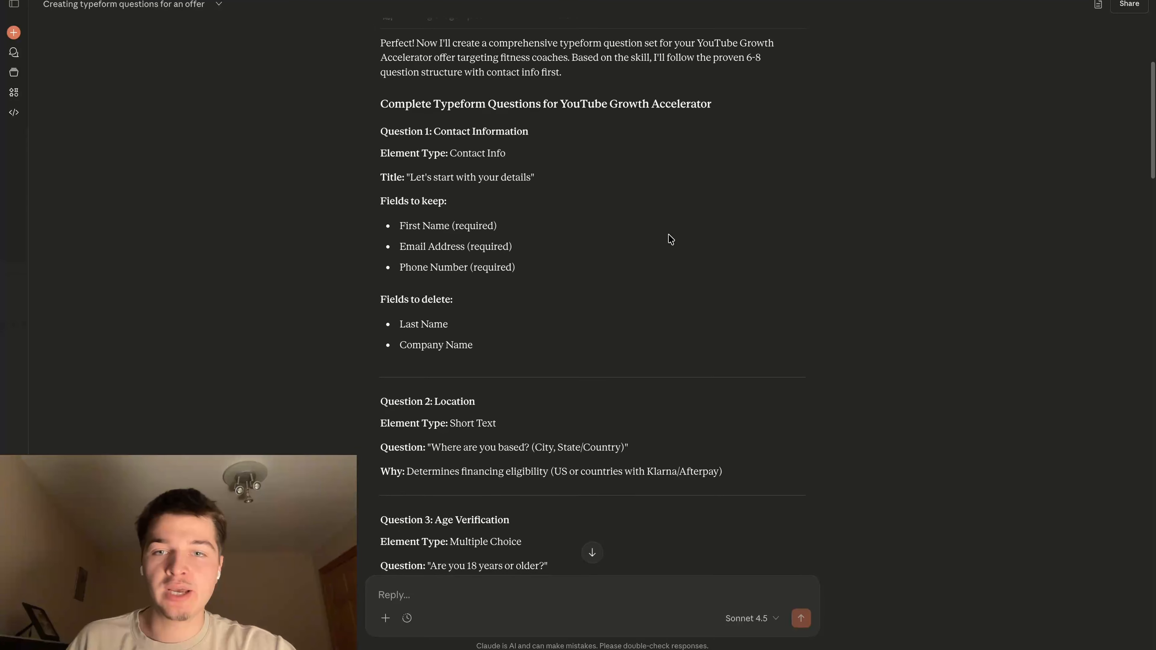
scroll(669, 235, down, 8)
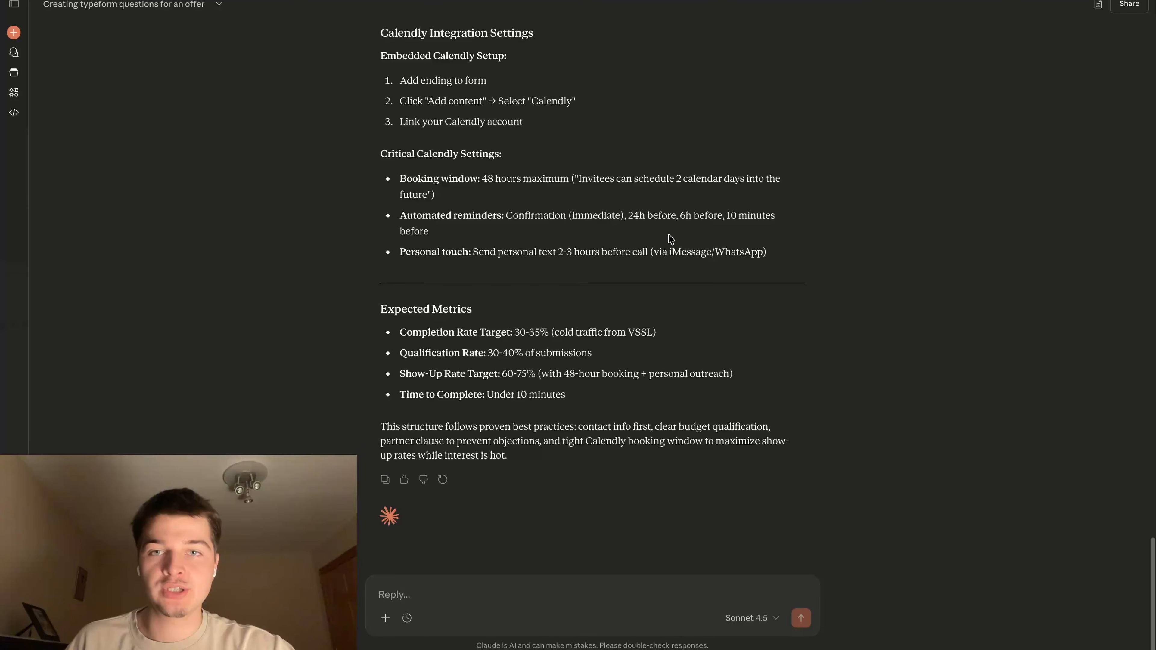
scroll(669, 237, up, 20)
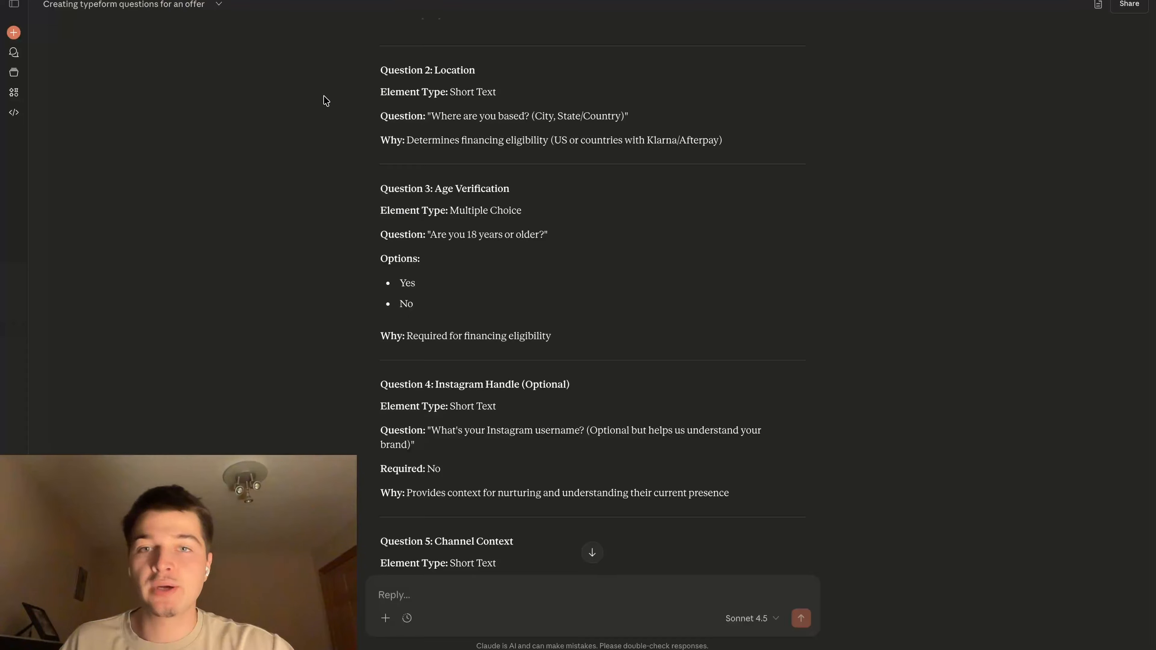
View the form element types available for adding to the branded typeform, and close the list without adding one
scroll(474, 181, up, 6)
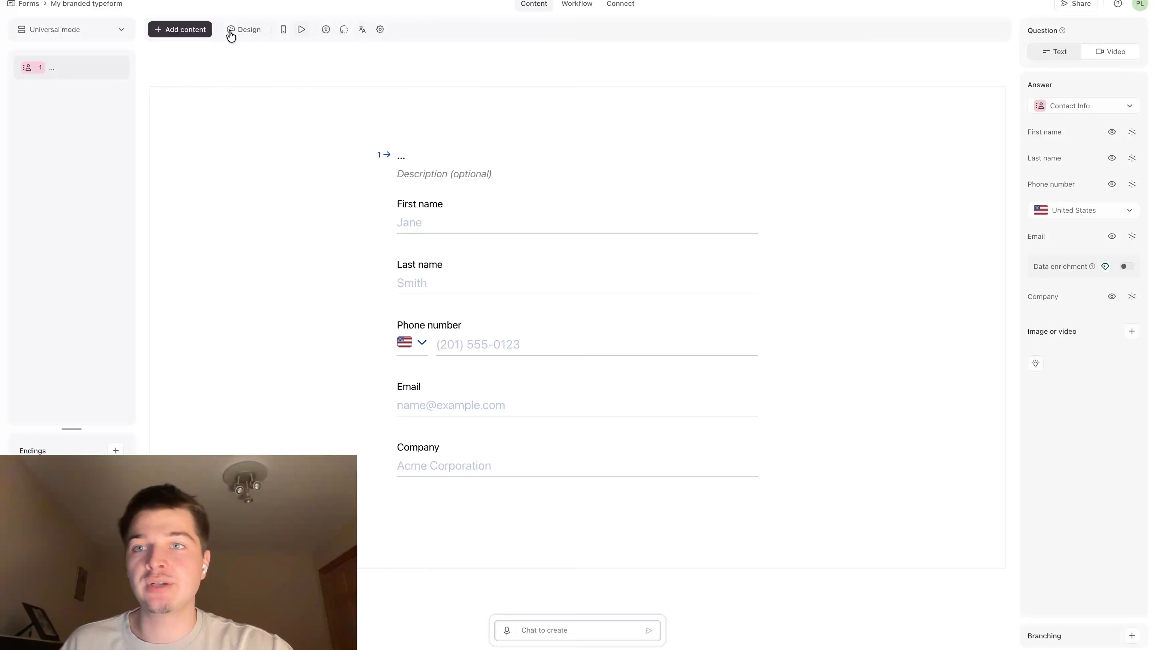
click(200, 29)
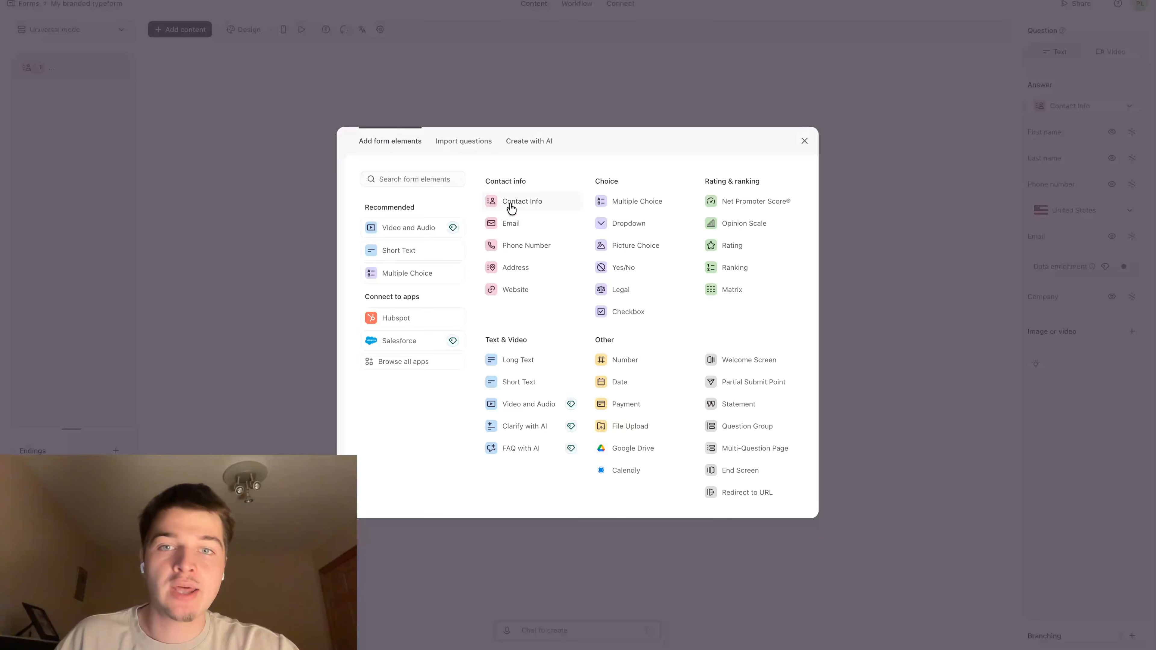
click(805, 140)
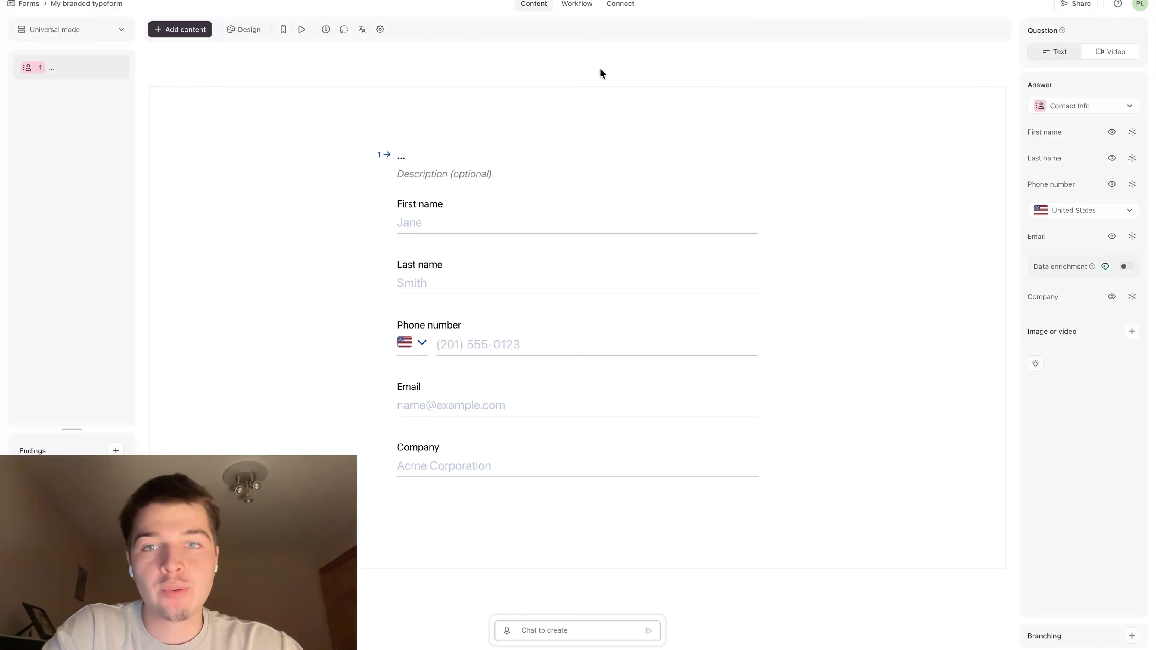
Give the contact question the description "Contact info" and hide its Last name and Company fields
click(435, 171)
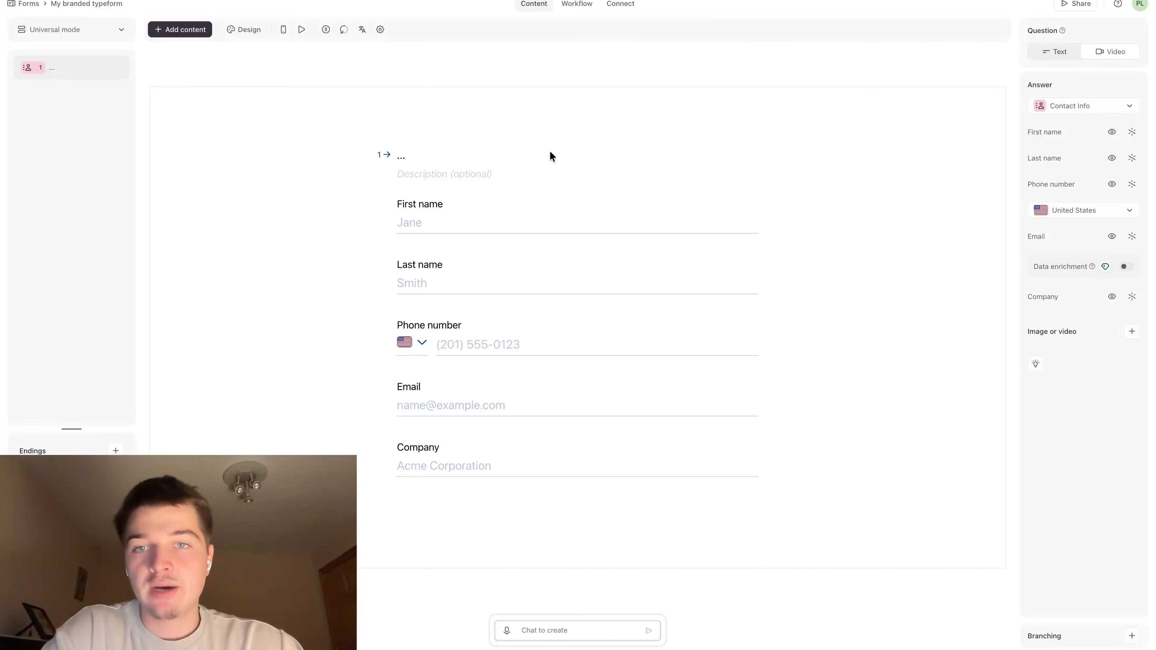
text(Contact )
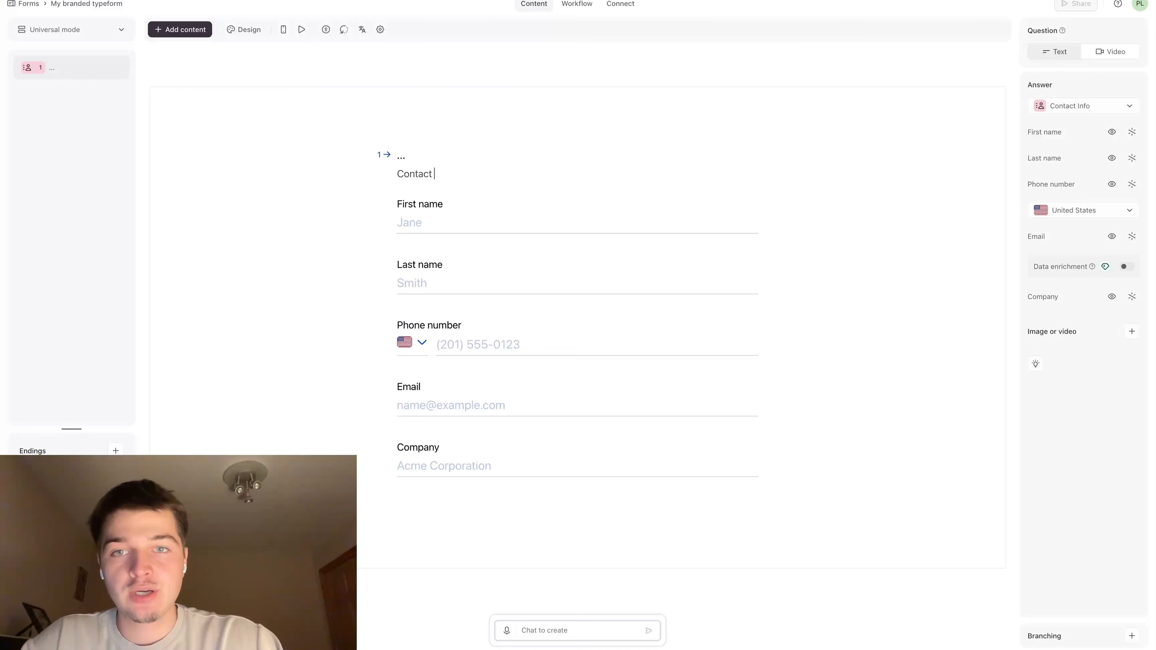
text(info)
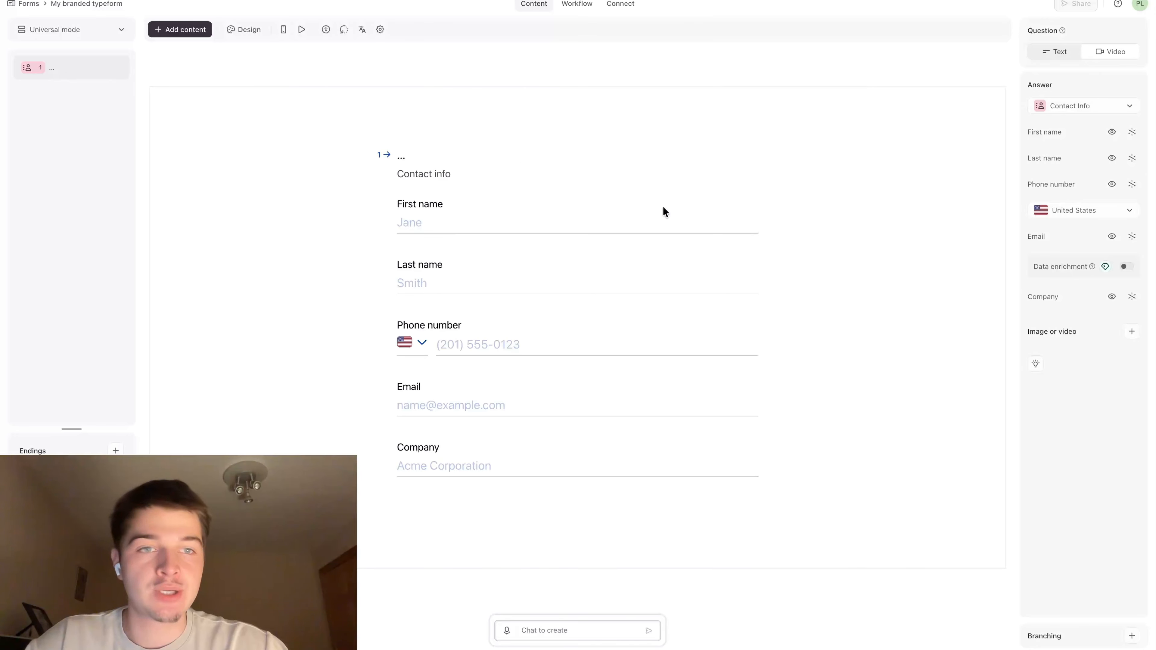
click(1112, 158)
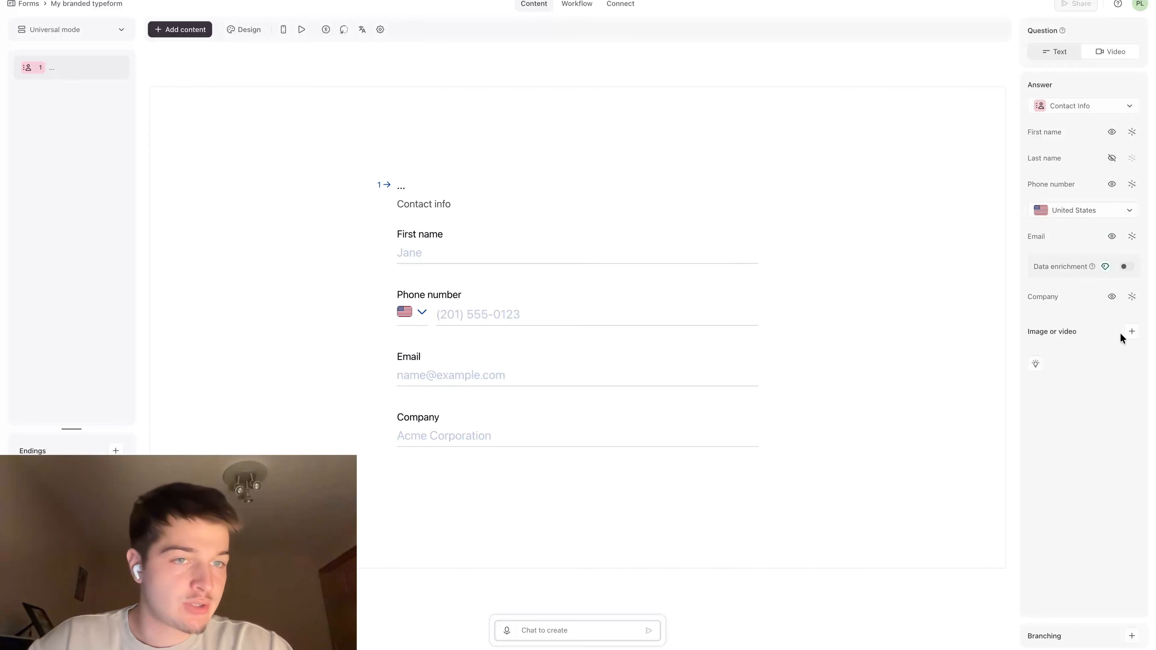
click(1112, 297)
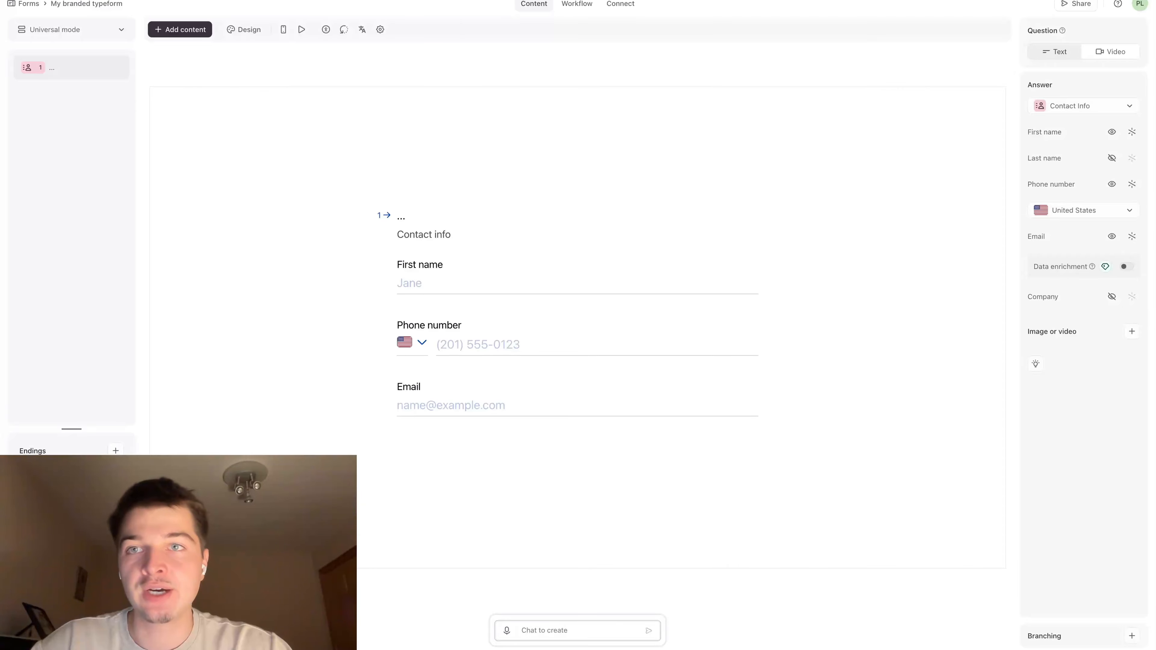
Check the Location and Age Verification questions in Claude, and add a Short Text question "What is your location & age?" in Typeform
click(335, 1)
scroll(382, 142, down, 5)
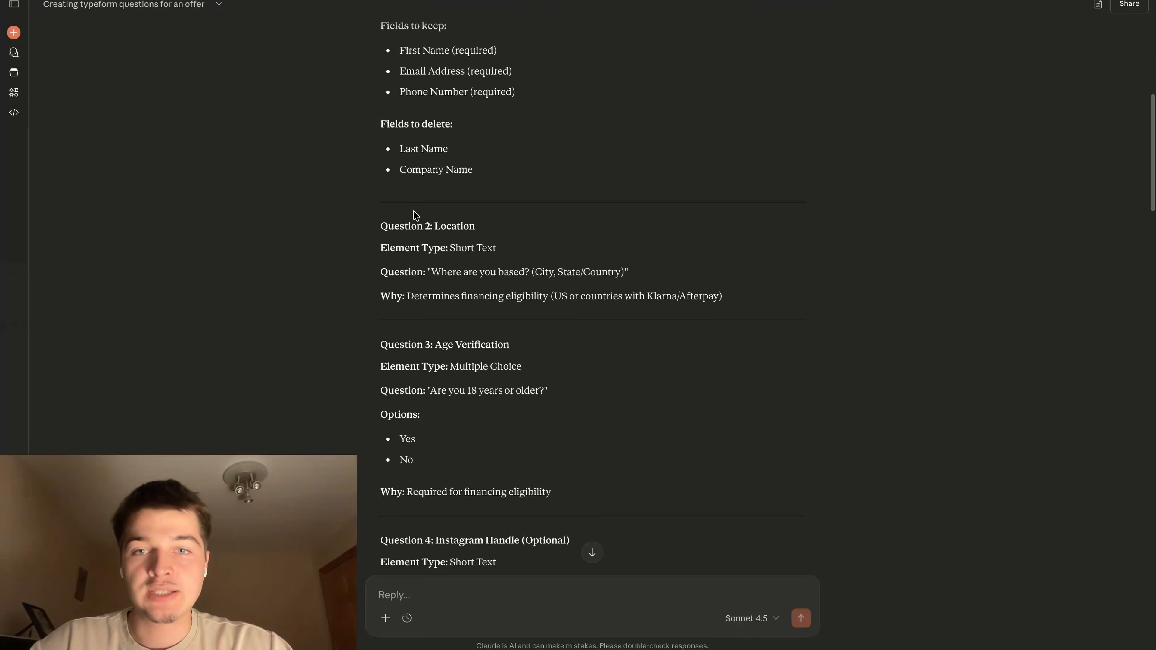
scroll(503, 419, down, 1)
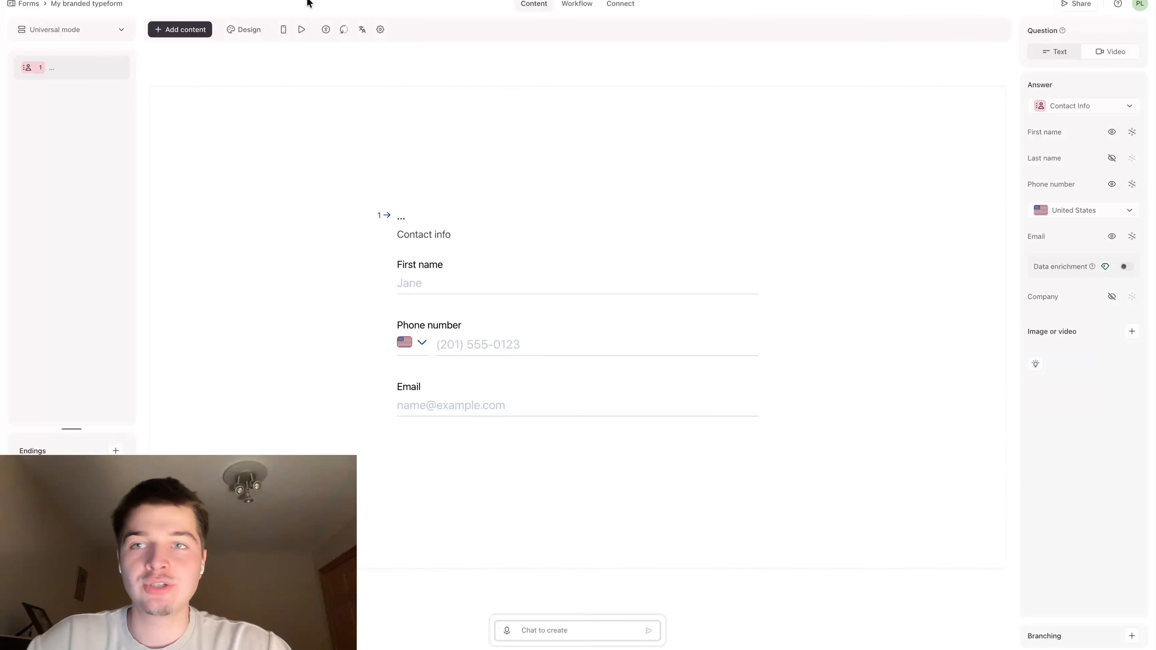
click(202, 29)
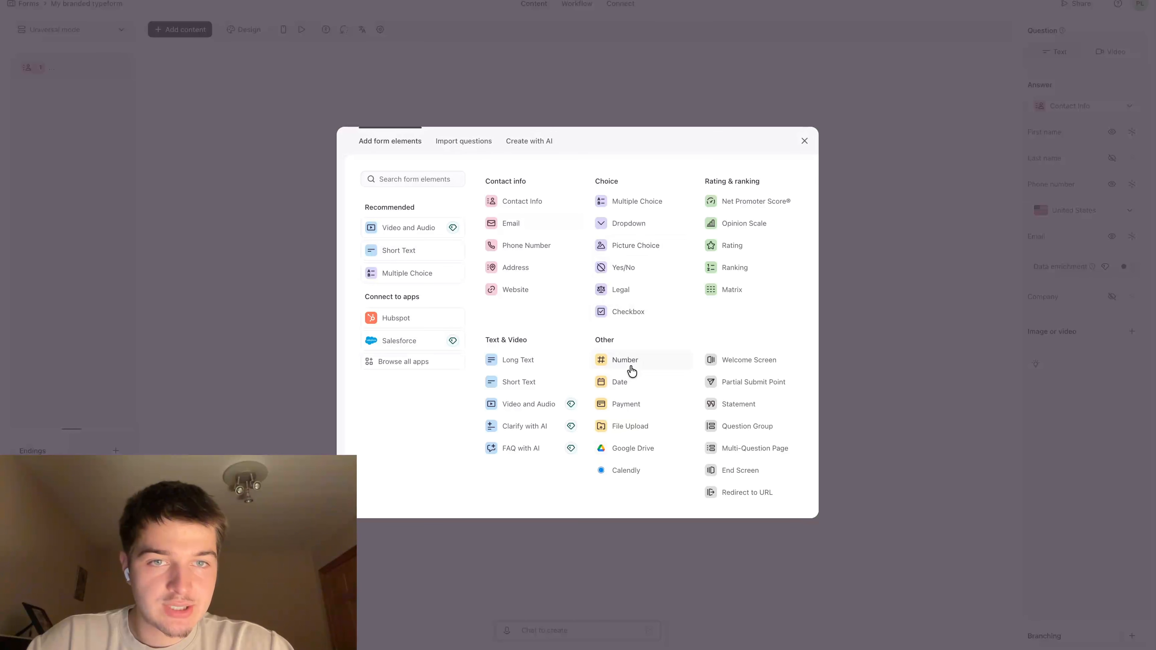
click(547, 381)
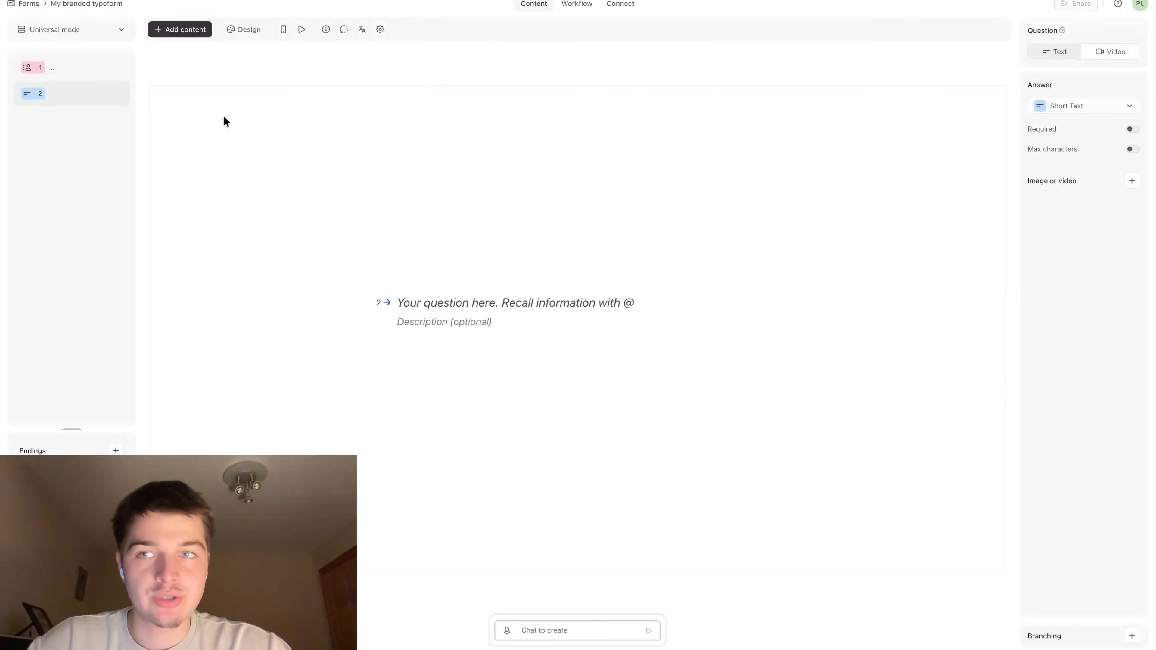
click(420, 284)
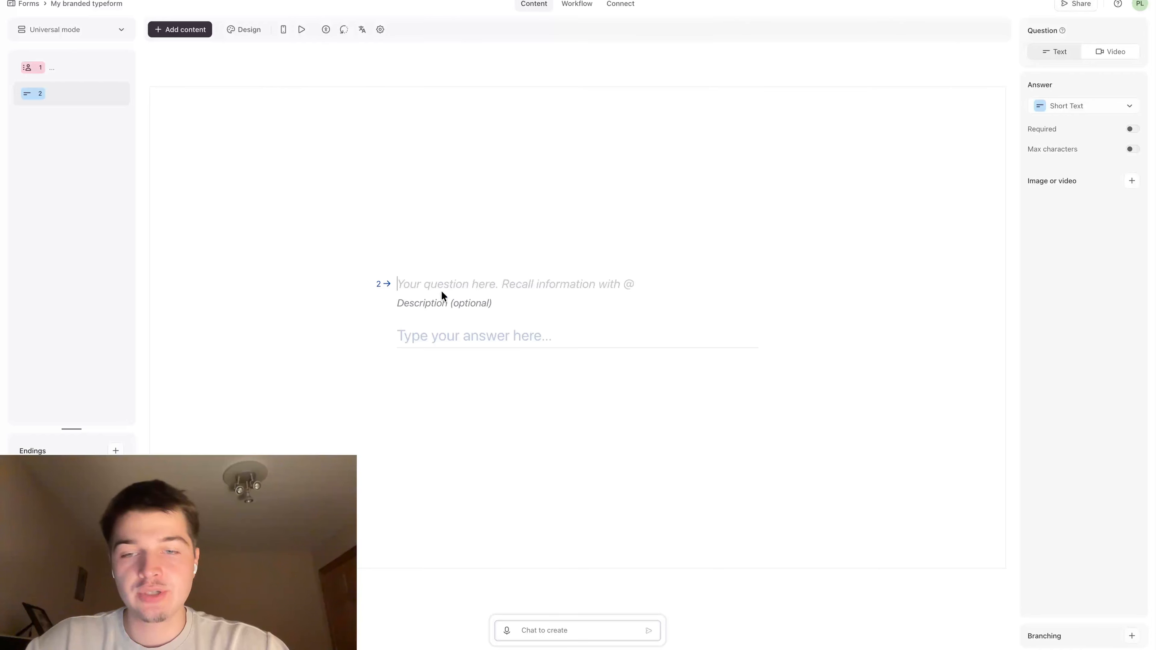
text(What is )
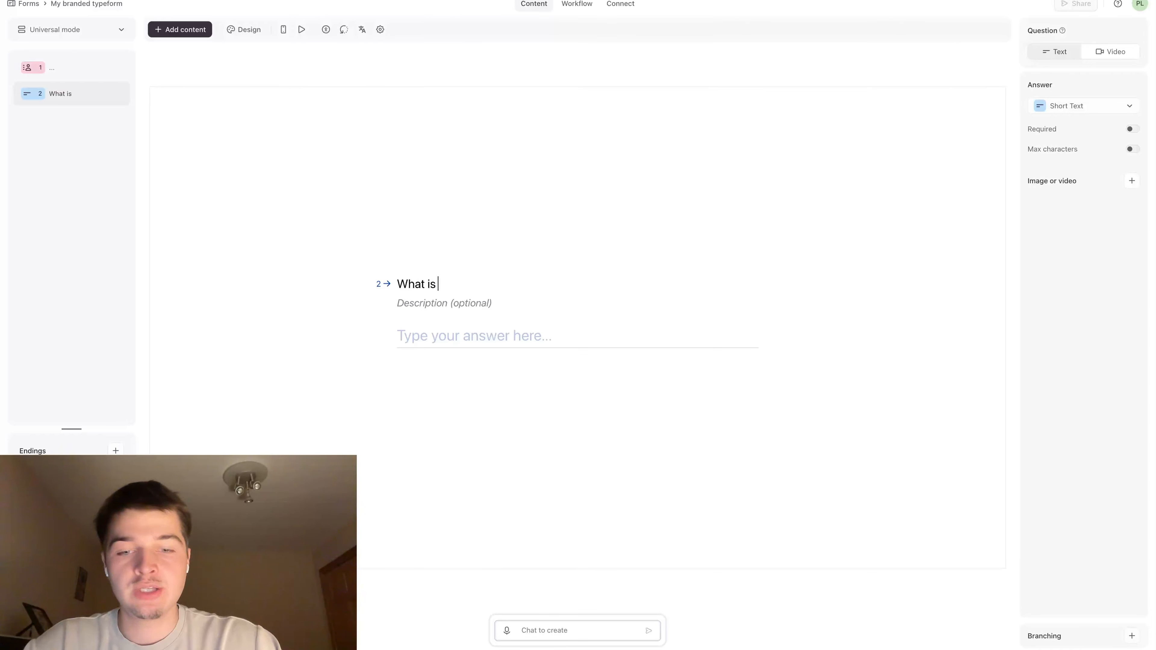
text(your locatio)
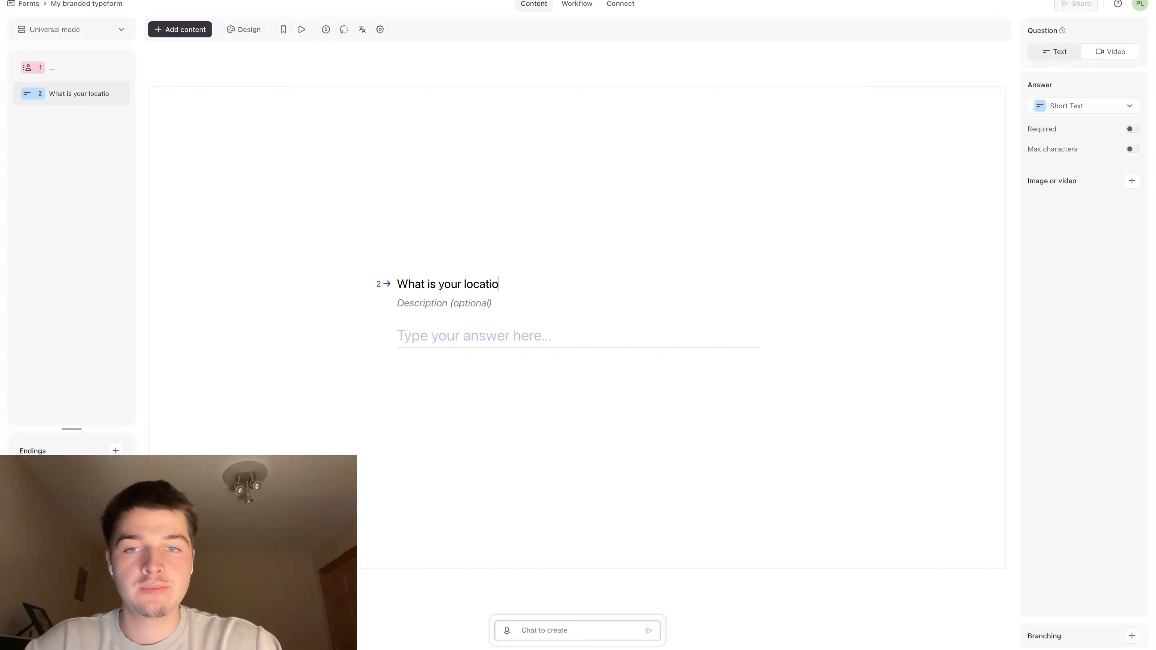
text(n & age?)
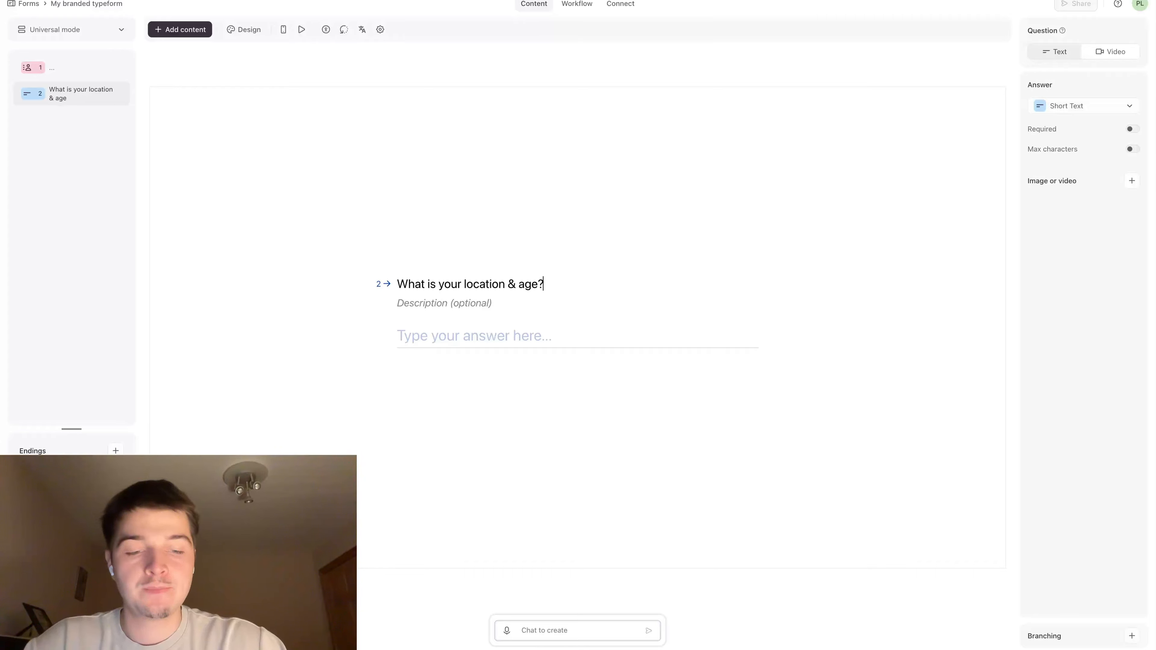
click(428, 304)
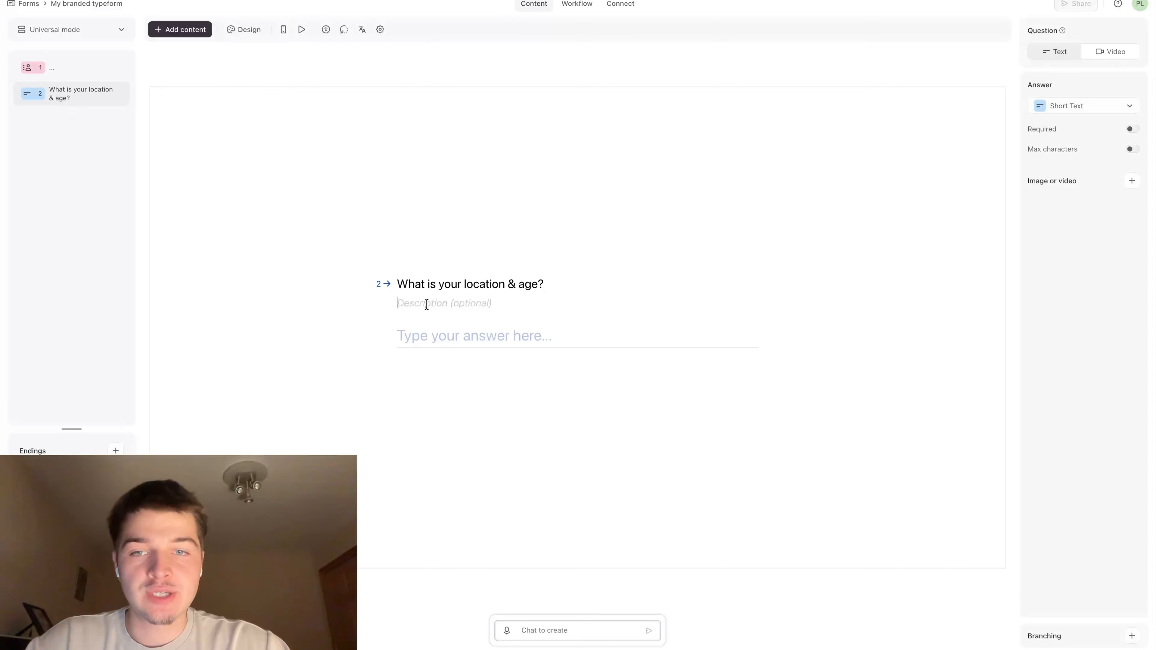
click(433, 404)
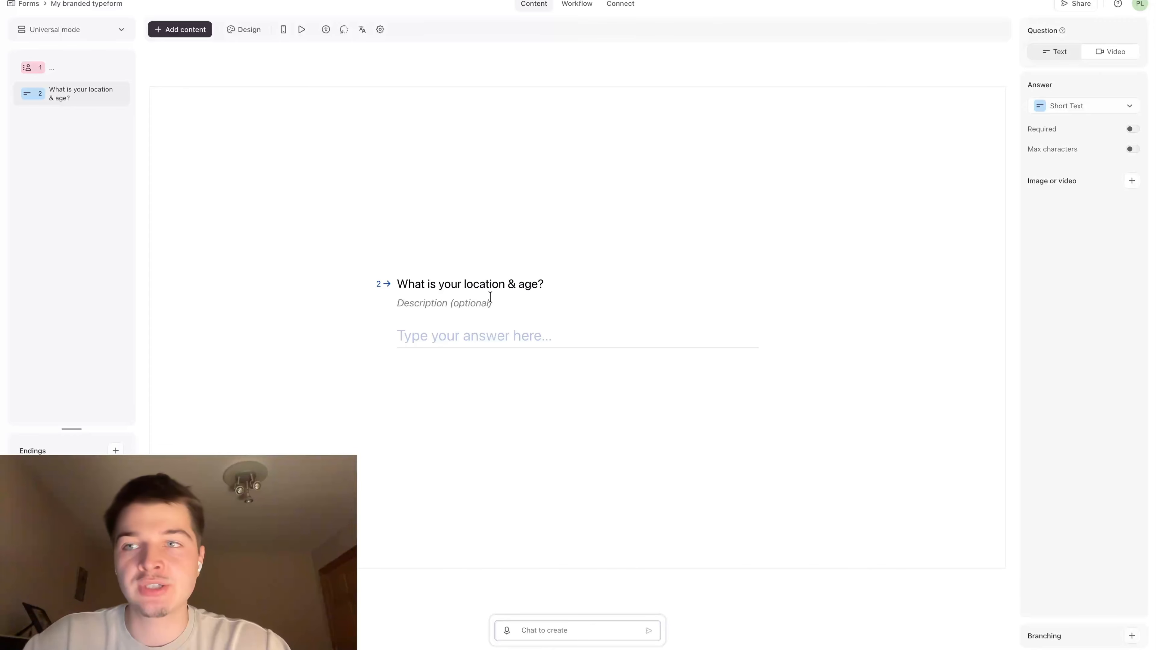
Switch to the Claude chat and read the suggested Question 4 about the optional Instagram handle
click(255, 0)
scroll(379, 157, down, 5)
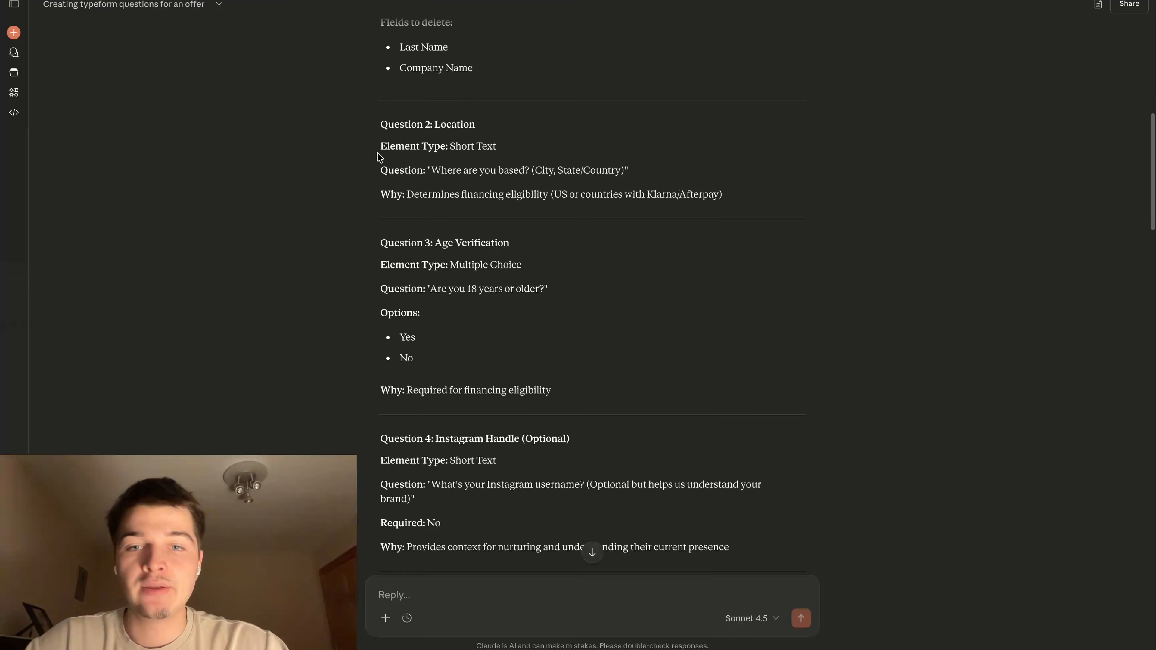
scroll(460, 173, down, 2)
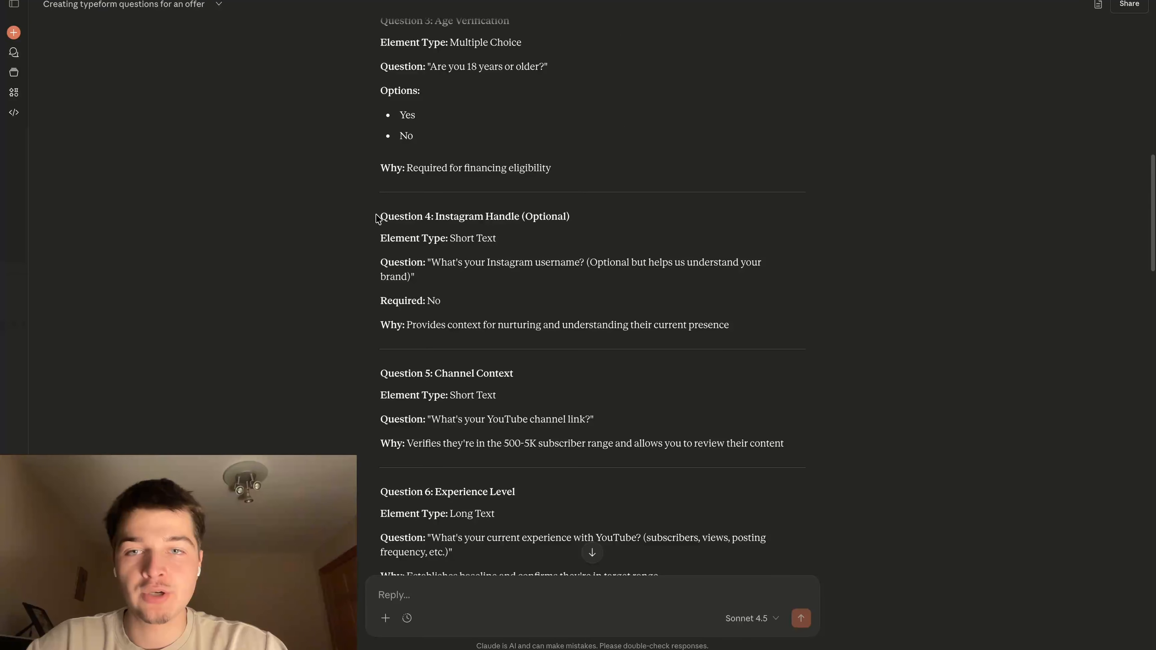
drag(379, 217, 787, 375)
click(592, 275)
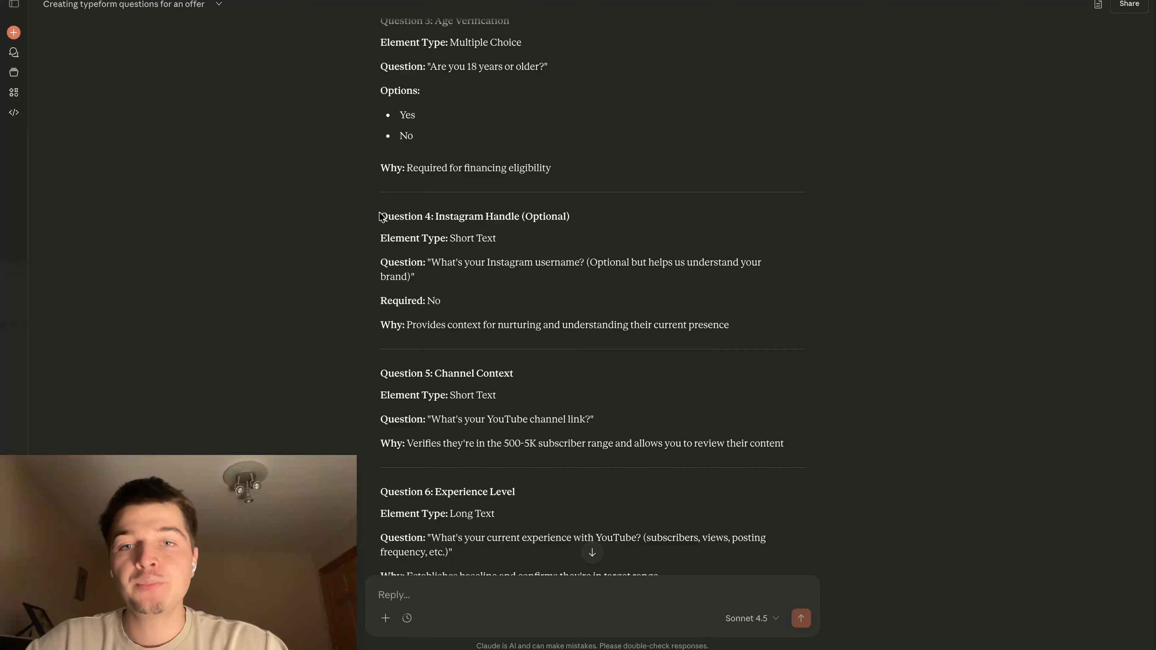
drag(379, 217, 745, 324)
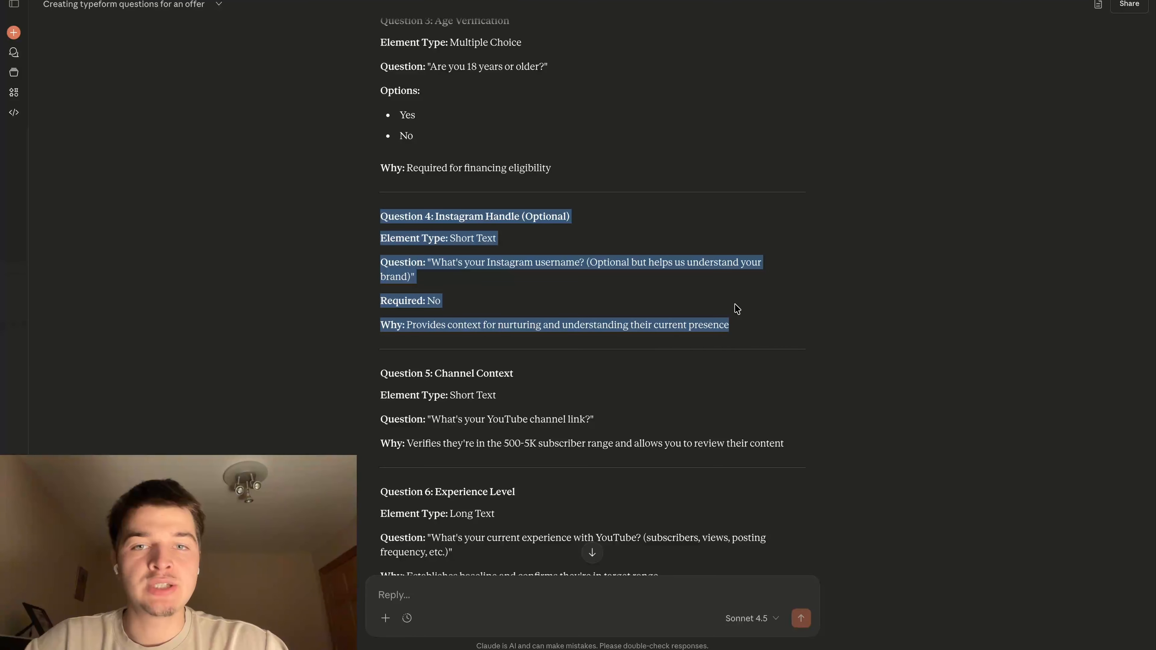
Add a Short Text question "What is your instagram username?" to the form in Typeform, based on Question 4 in Claude
scroll(733, 285, up, 1)
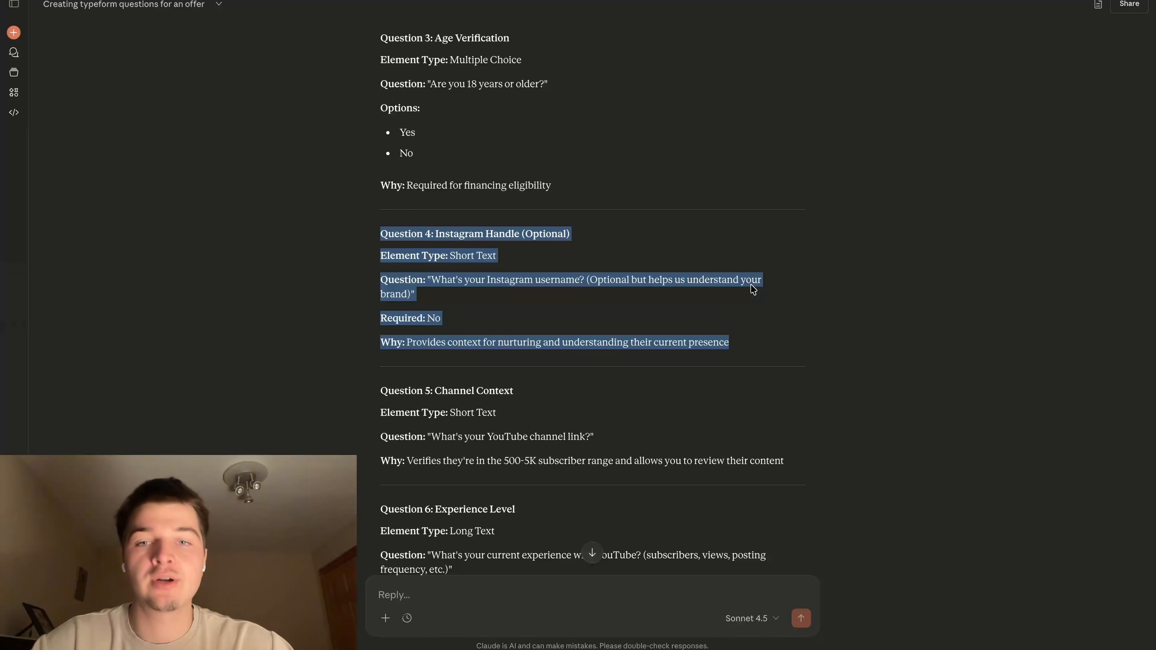
click(606, 231)
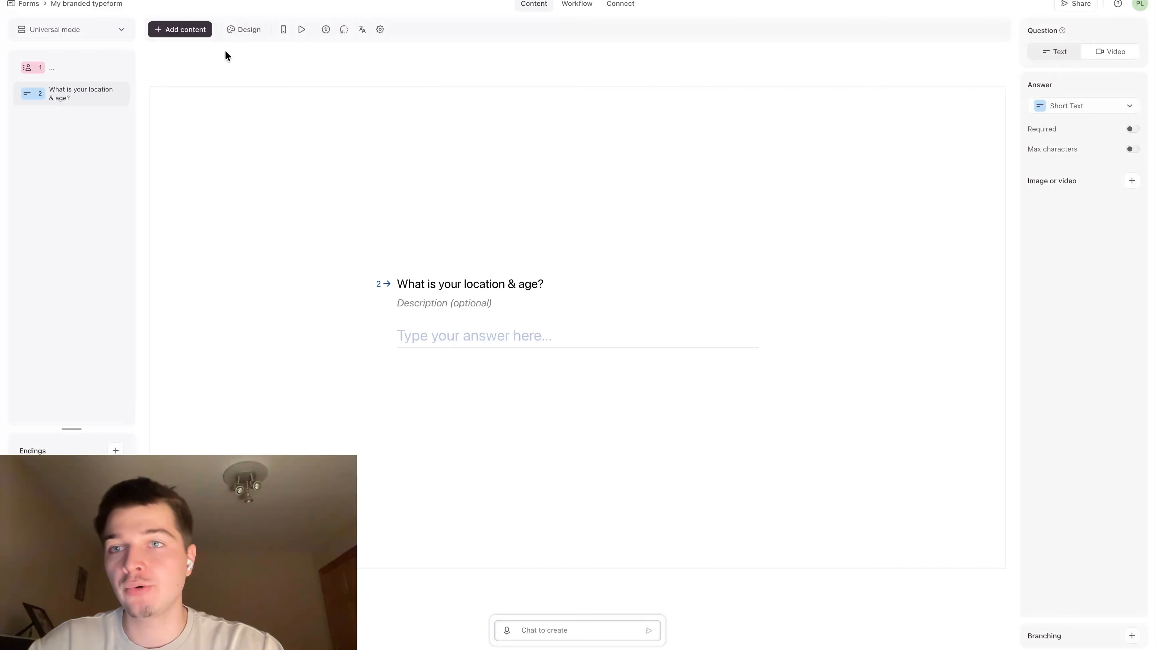
click(180, 29)
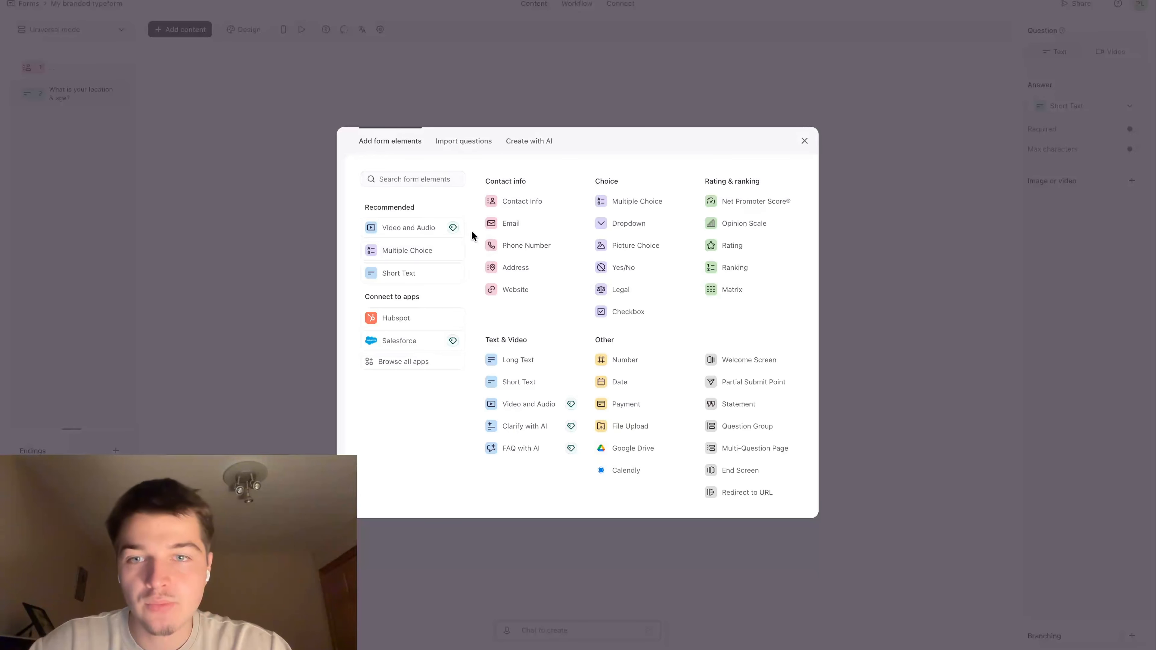
click(528, 384)
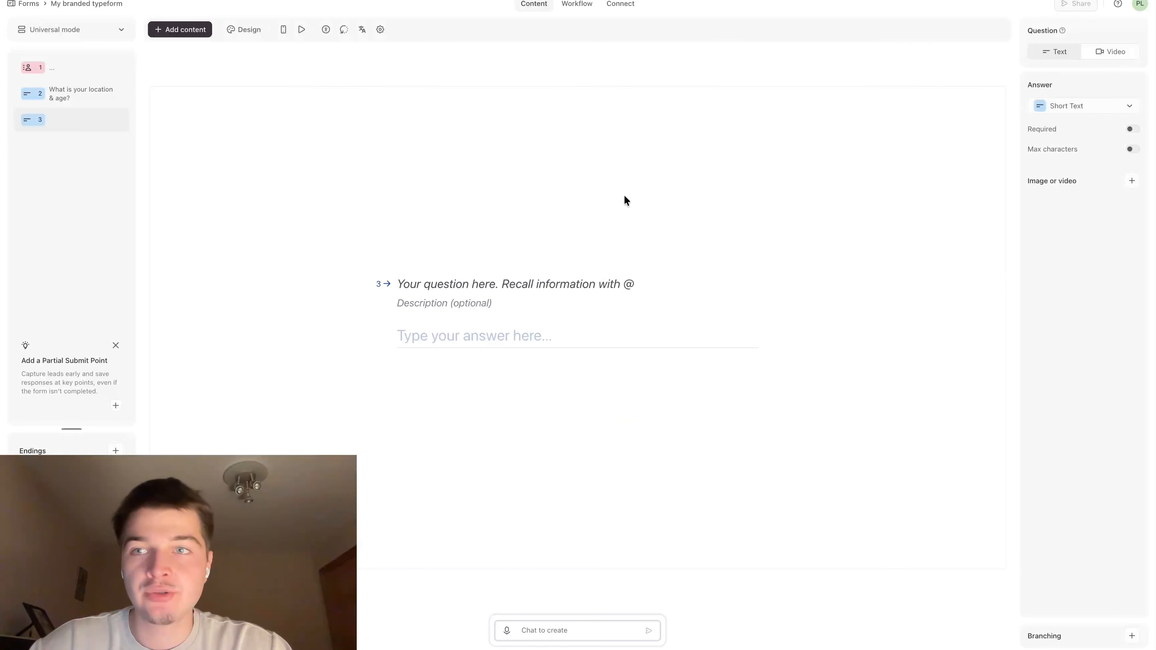
click(431, 290)
text(What is)
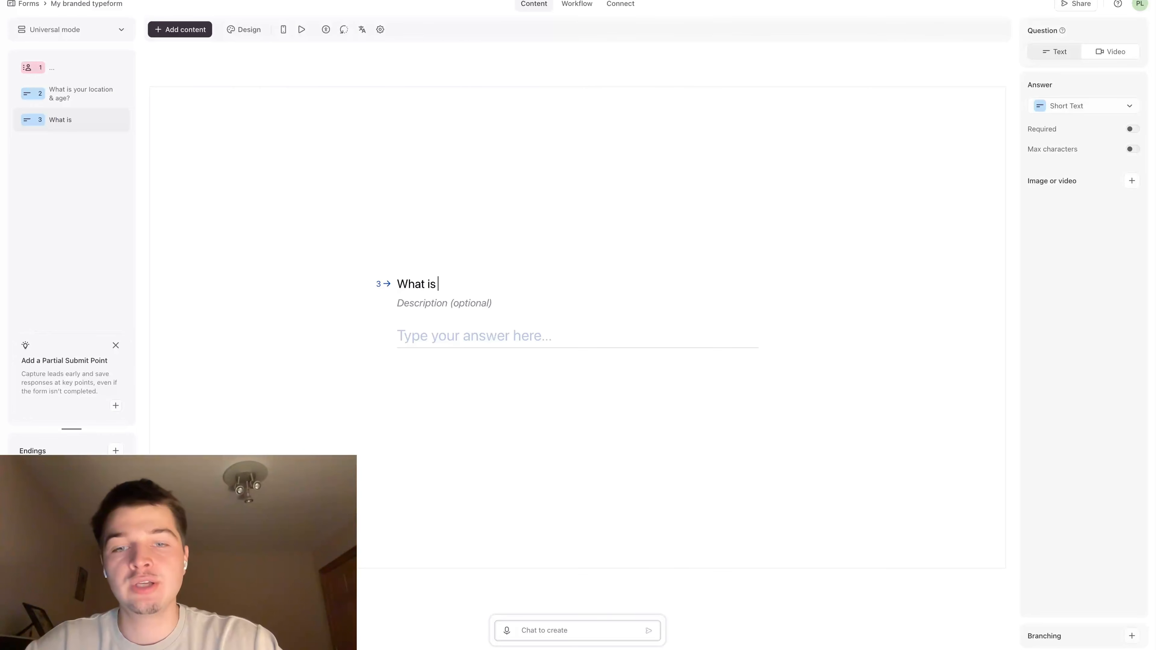
text( your i)
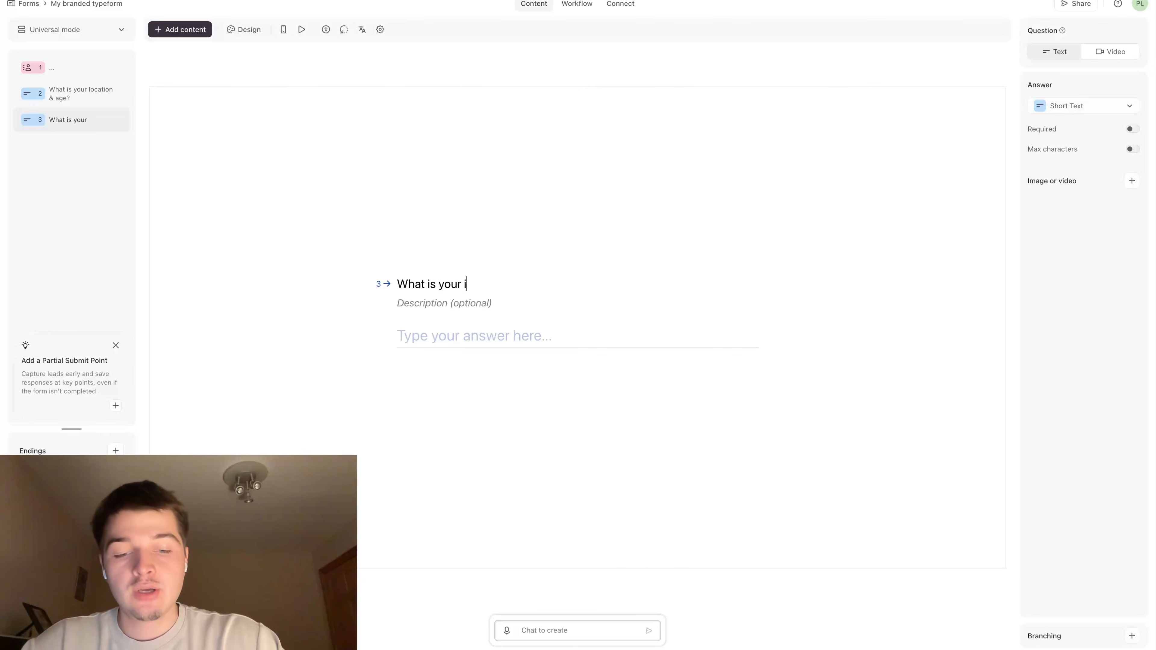
text(nstagram username)
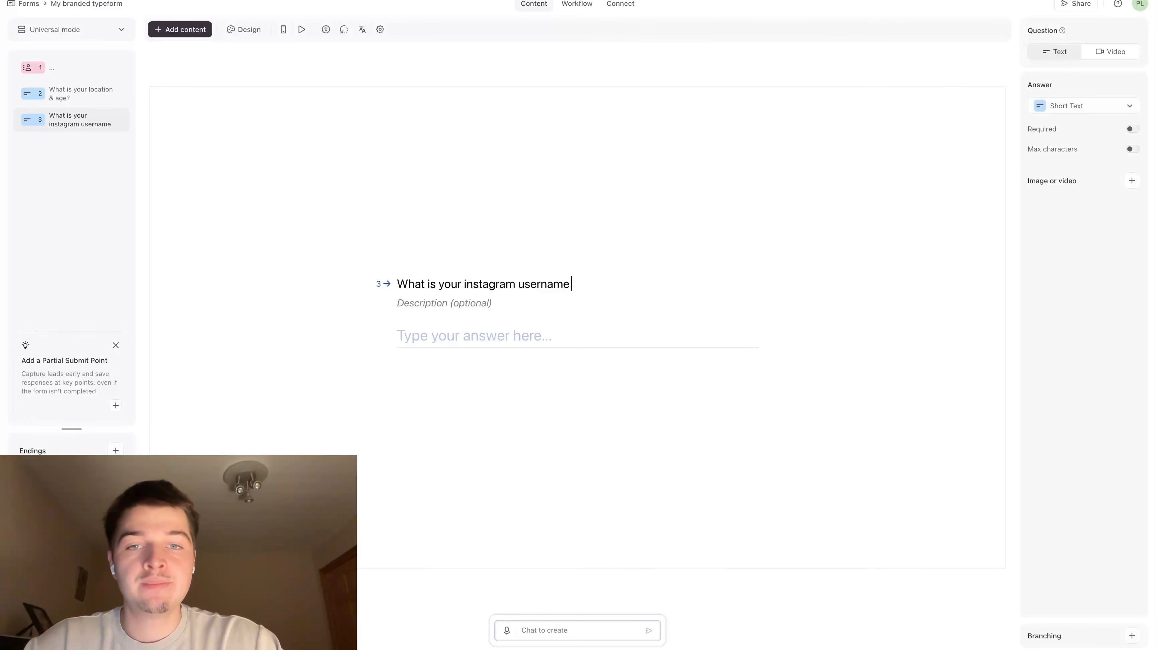
text(?)
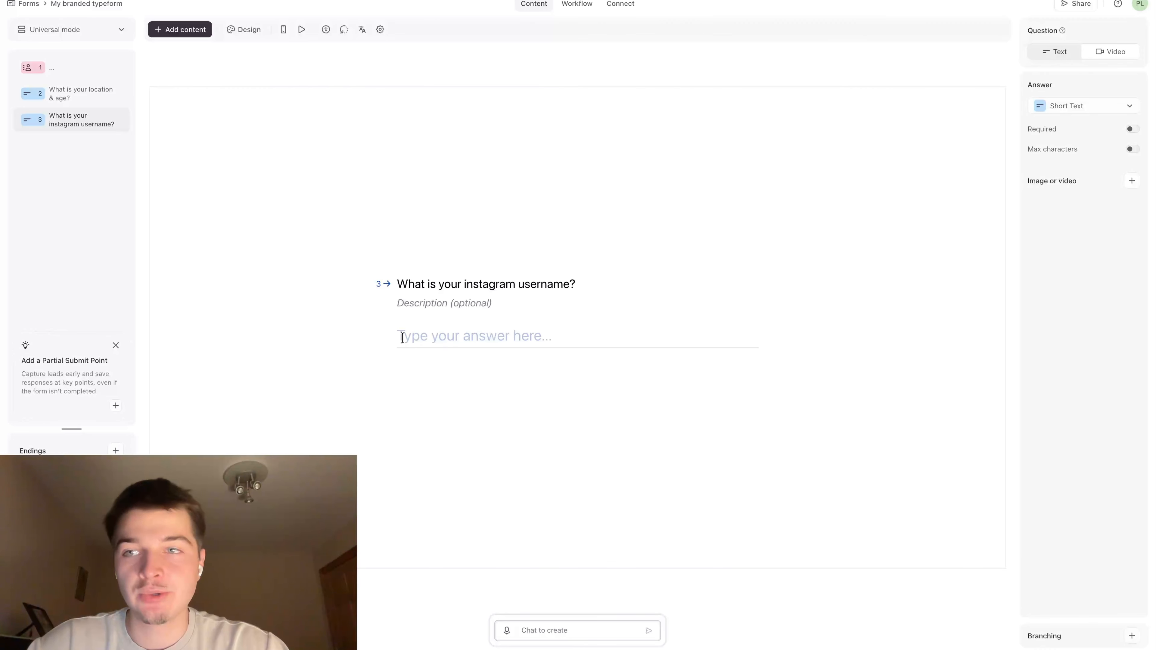
Switch to the Claude chat and read the suggested Question 5 about the YouTube channel link
click(196, 1)
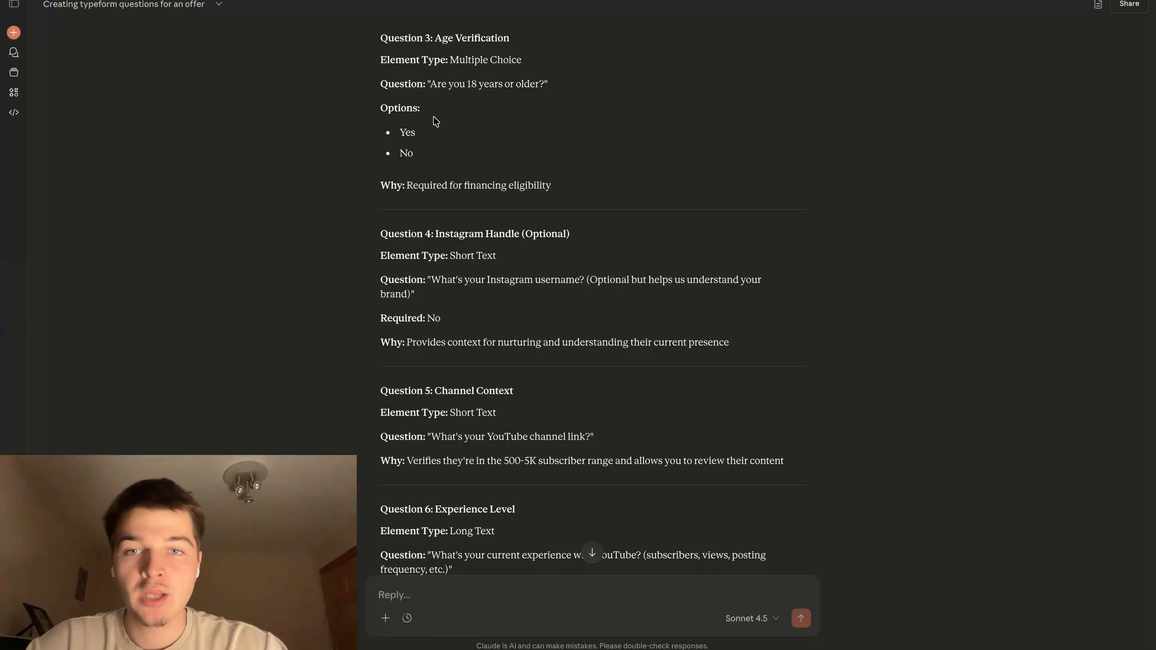
scroll(428, 118, down, 3)
scroll(423, 118, down, 3)
drag(381, 177, 653, 269)
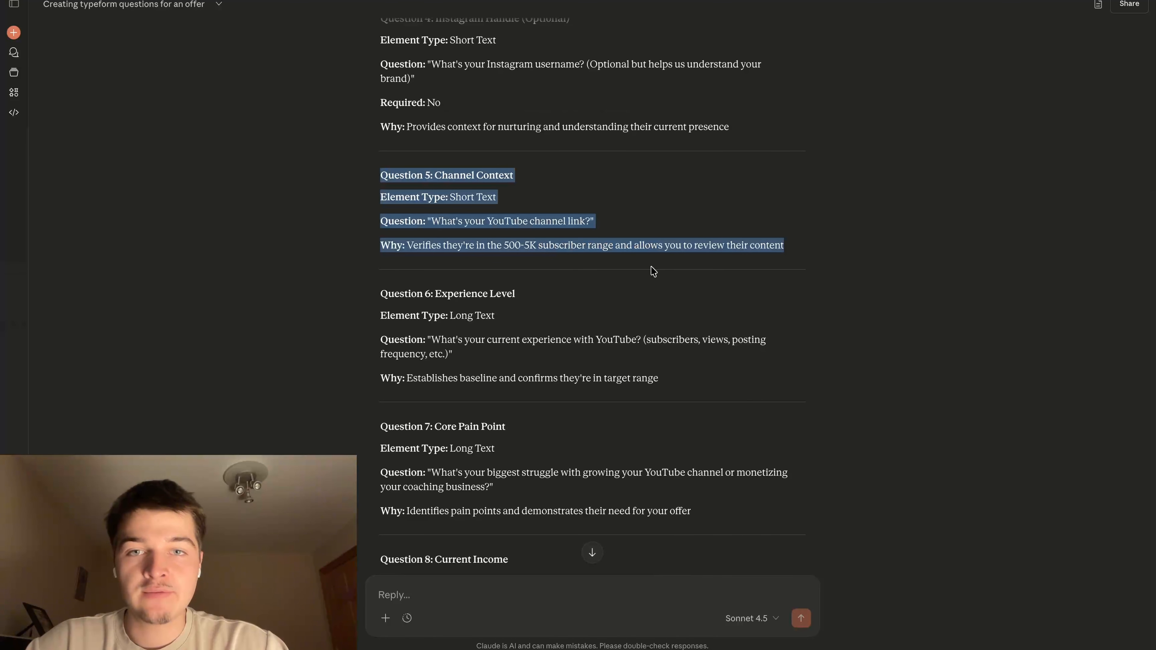
scroll(550, 252, up, 2)
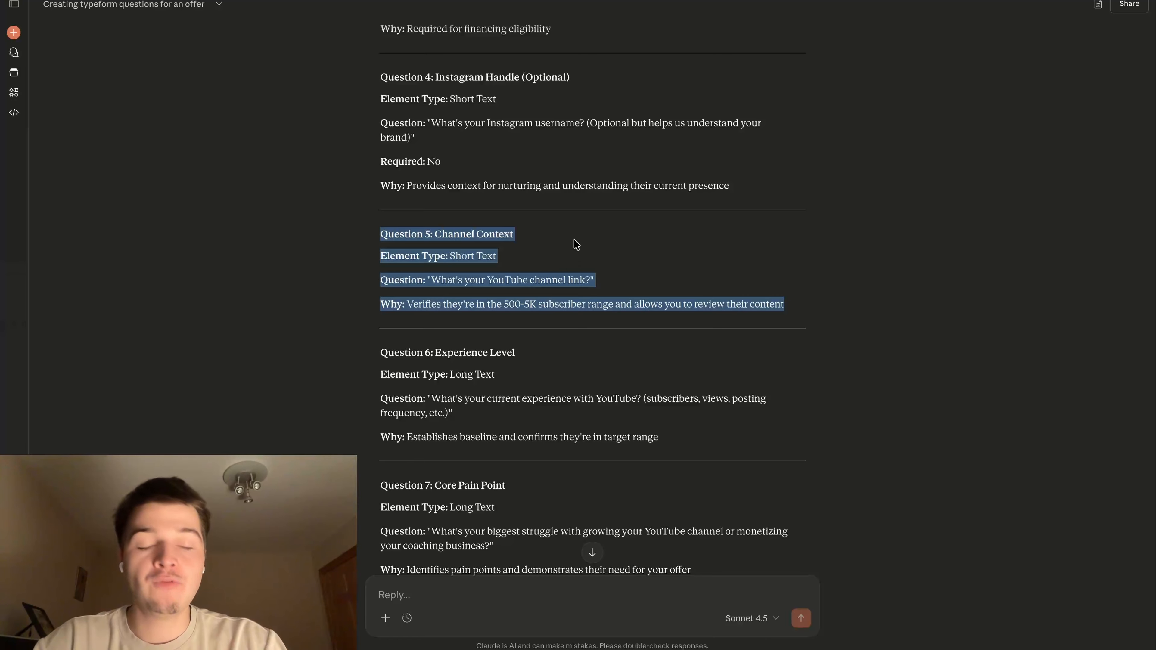
click(579, 241)
scroll(585, 260, down, 1)
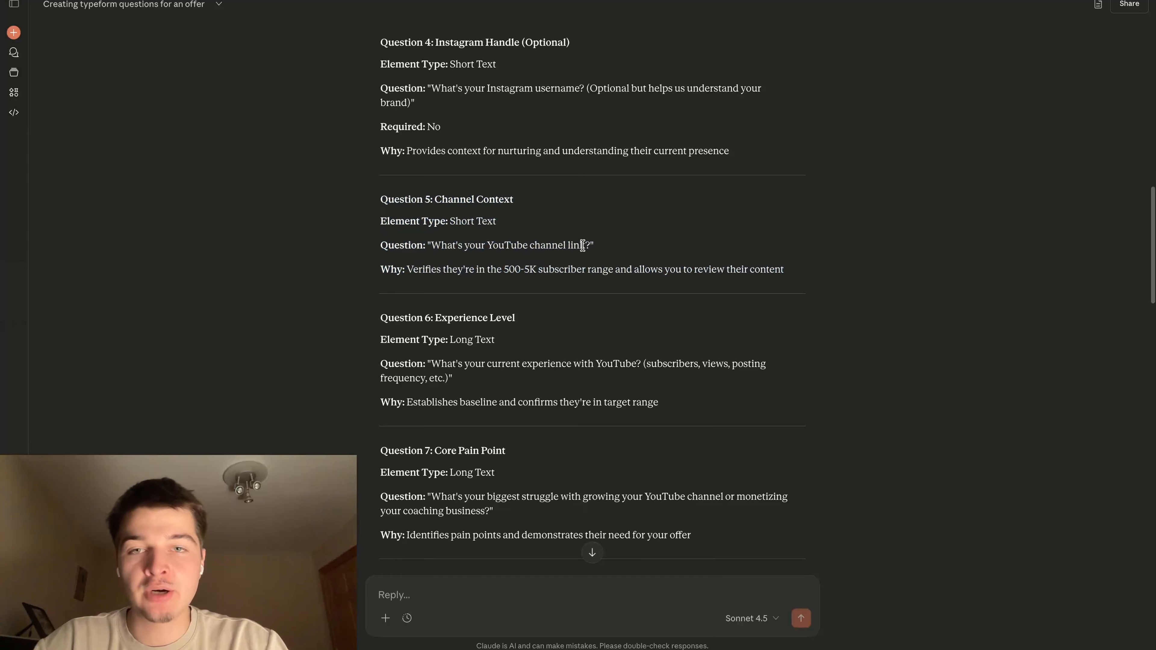
Copy Question 5's wording from Claude and add a Short Text question "What's your YouTube channel link?" in Typeform
drag(432, 245, 590, 241)
click(573, 263)
scroll(589, 239, up, 2)
scroll(587, 136, down, 1)
scroll(585, 228, down, 1)
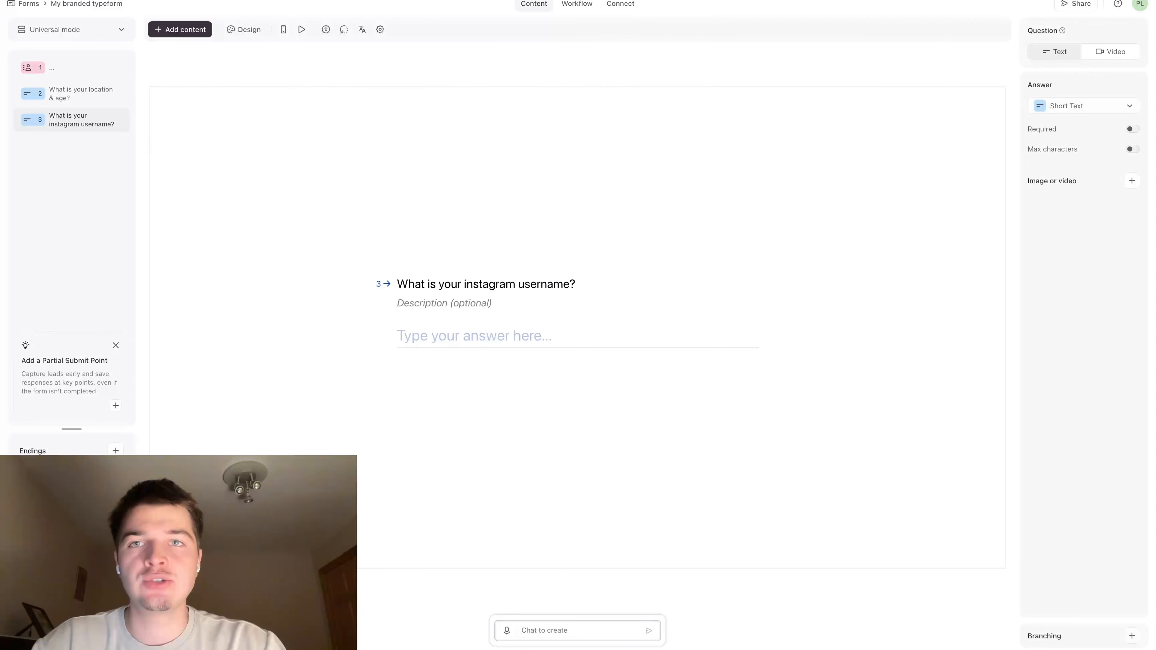
click(192, 30)
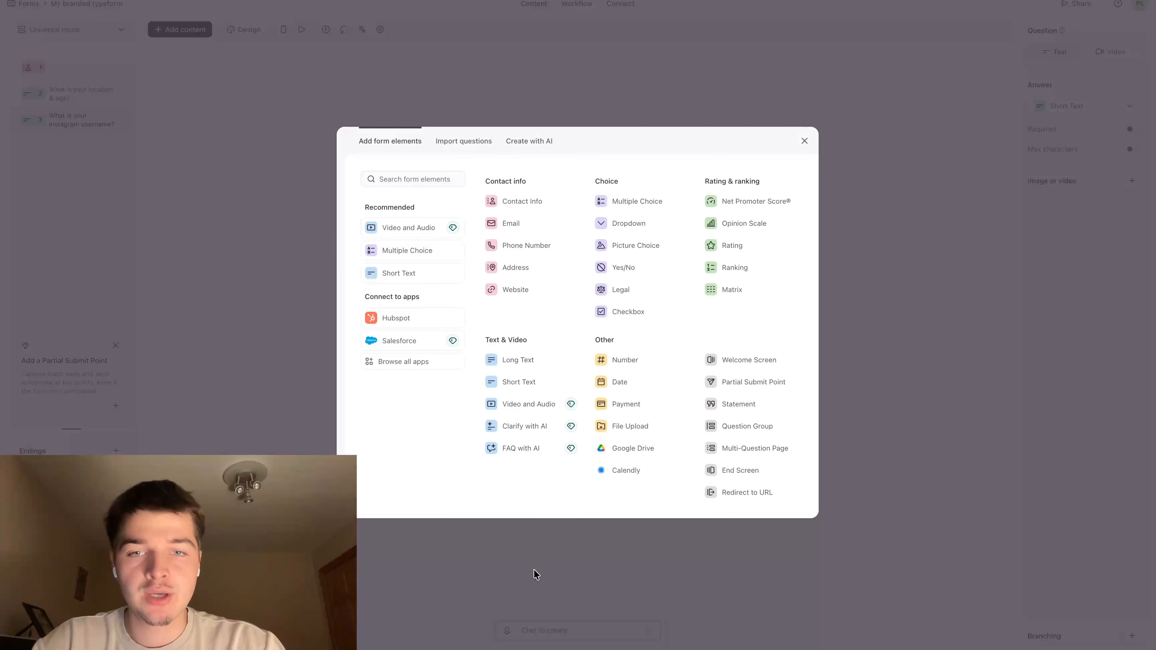
click(514, 383)
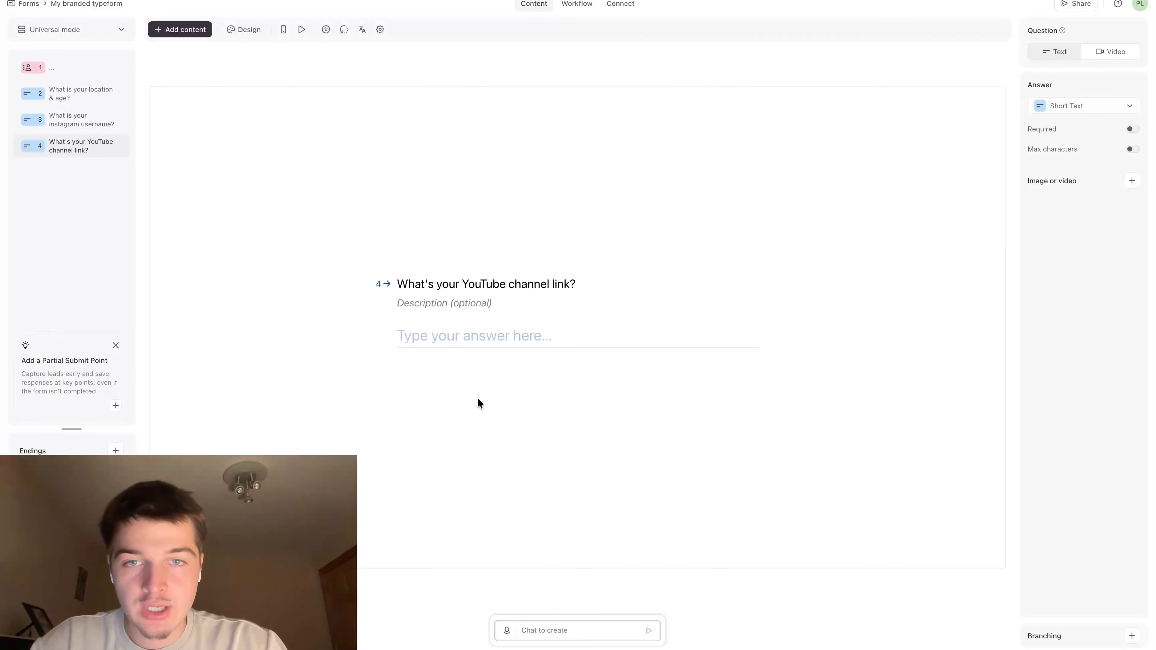
Recheck the Channel Context question in the Claude chat against the YouTube channel question in Typeform
key(ctrl+Tab)
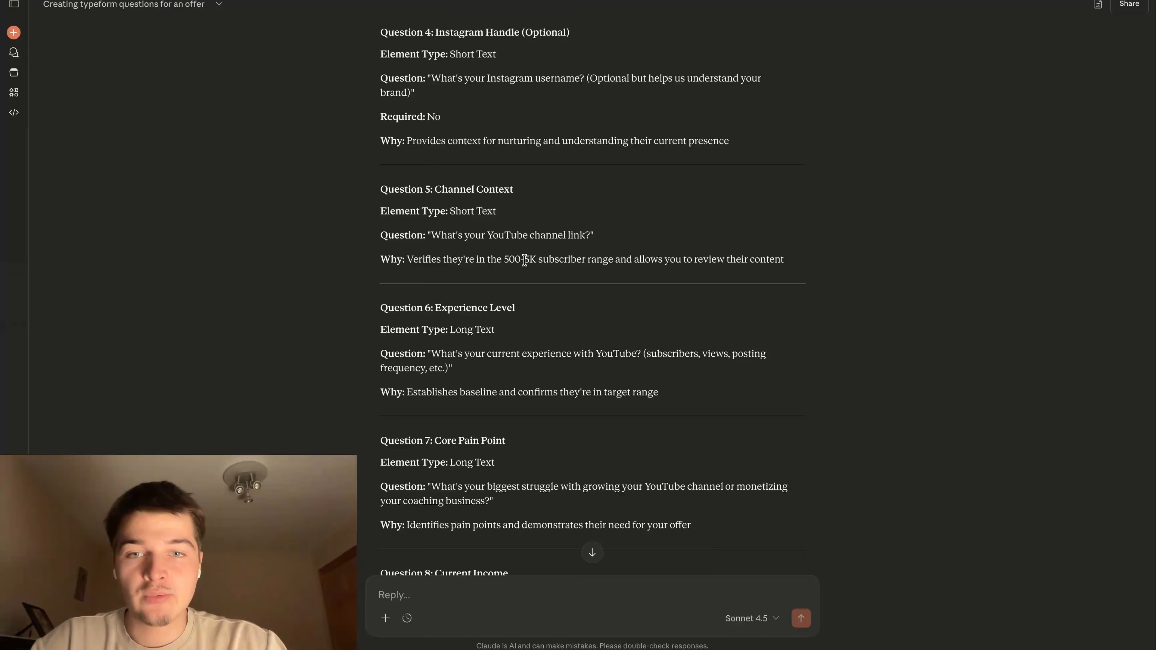
scroll(469, 258, up, 1)
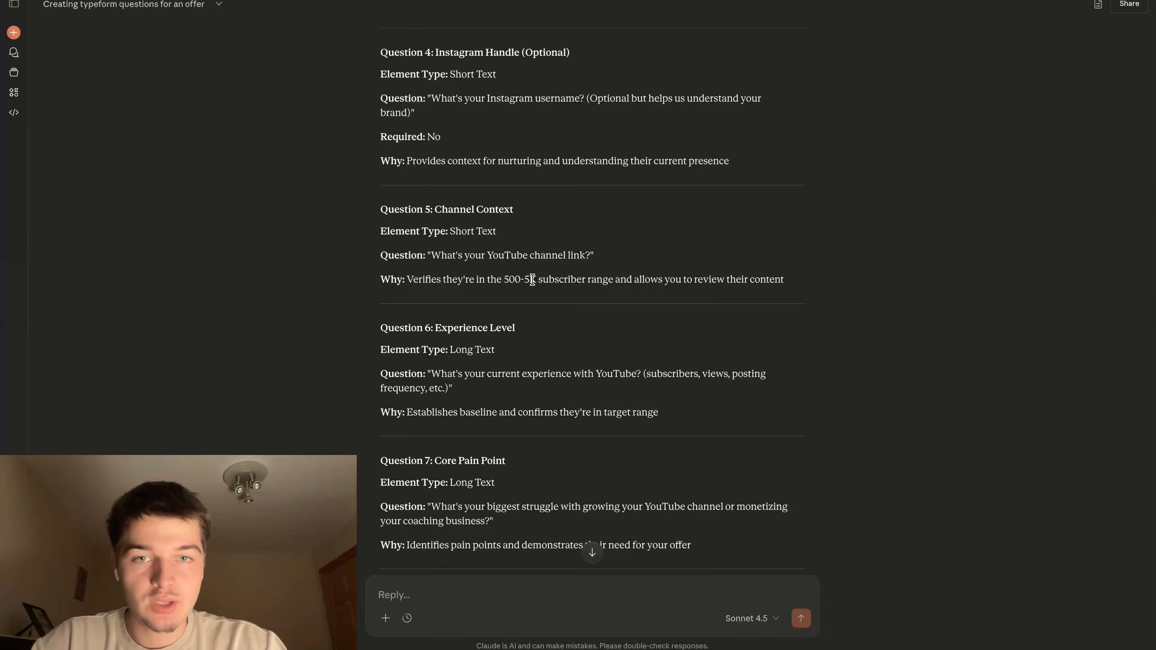
click(463, 1)
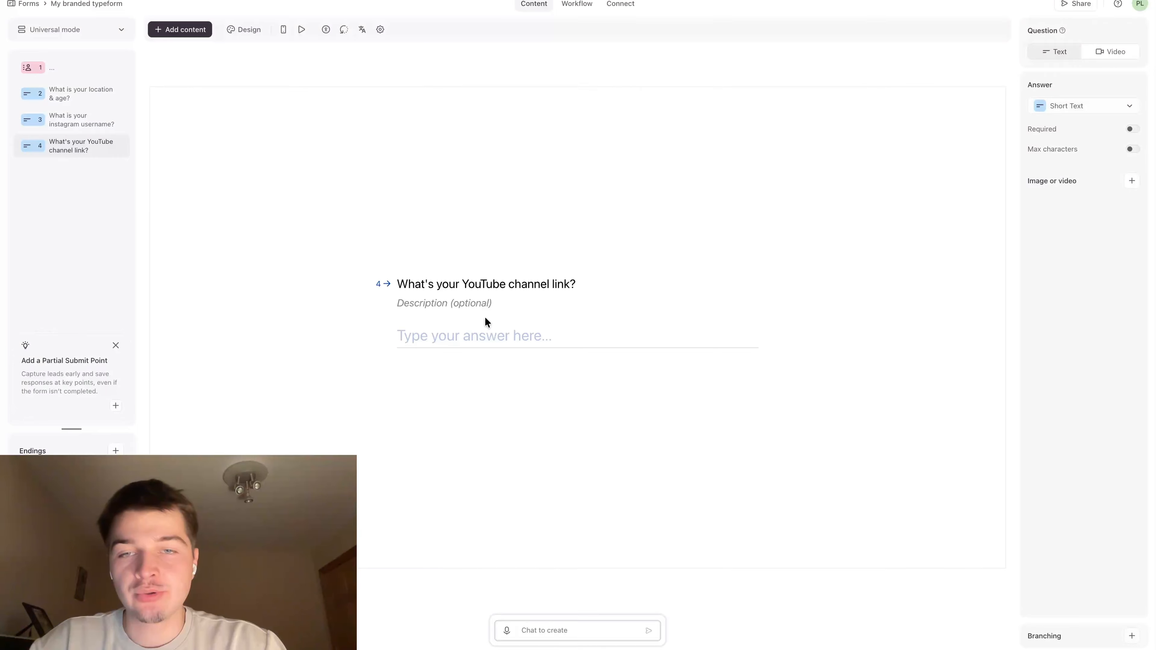
click(267, 1)
scroll(452, 121, down, 2)
scroll(452, 121, down, 2)
scroll(490, 213, up, 1)
triple_click(422, 237)
click(510, 237)
scroll(491, 227, up, 2)
drag(381, 167, 569, 239)
click(607, 288)
Examine Question 6 on experience level in Claude, including the reason given for asking it
scroll(583, 241, down, 1)
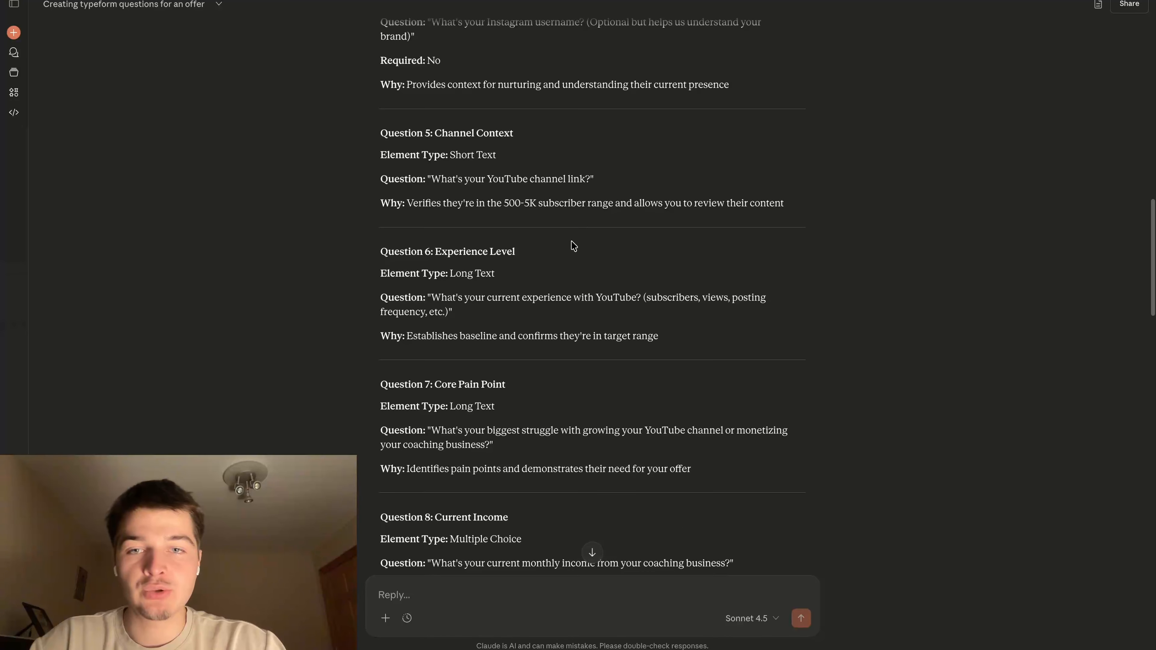
drag(439, 257, 571, 255)
click(519, 273)
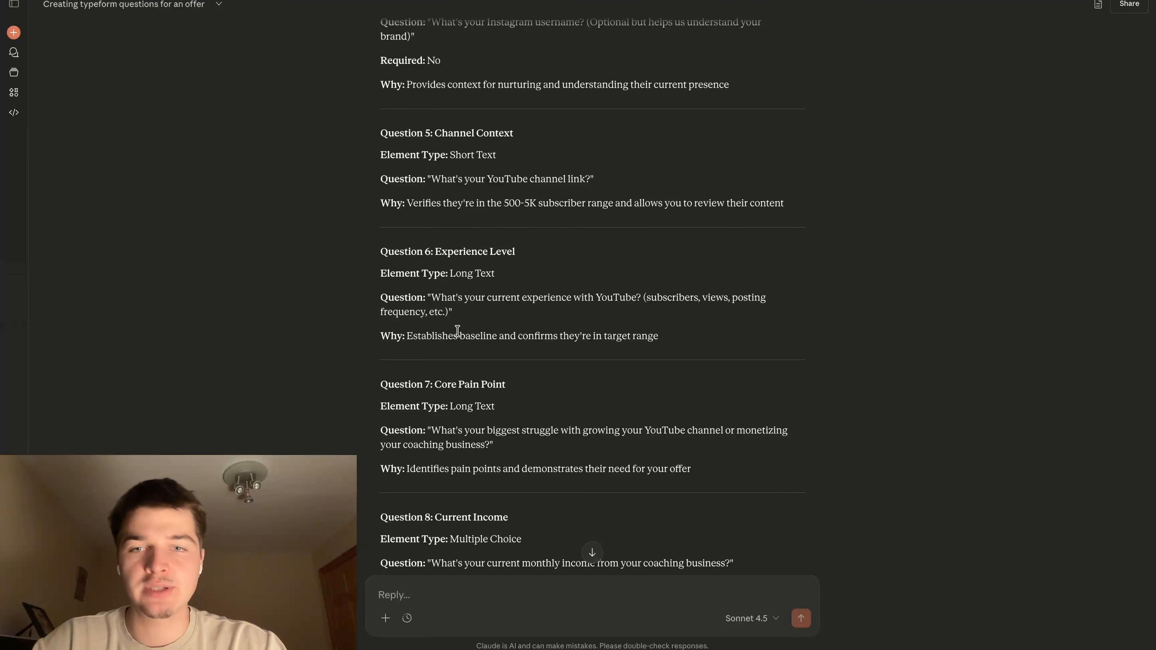
triple_click(398, 332)
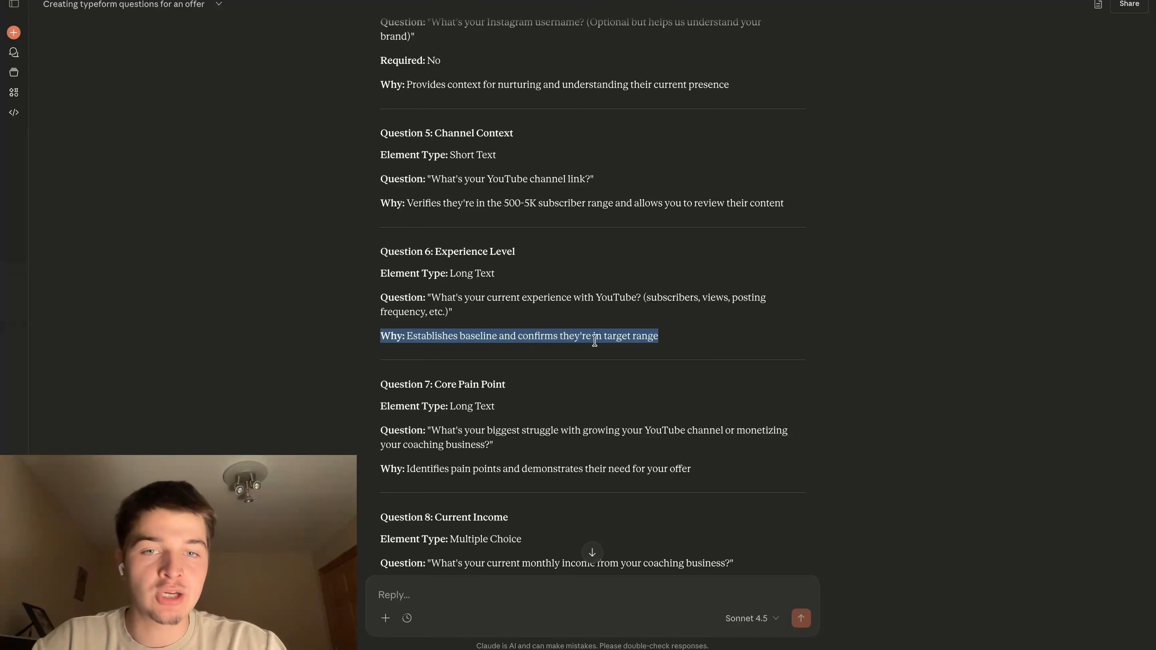
click(585, 282)
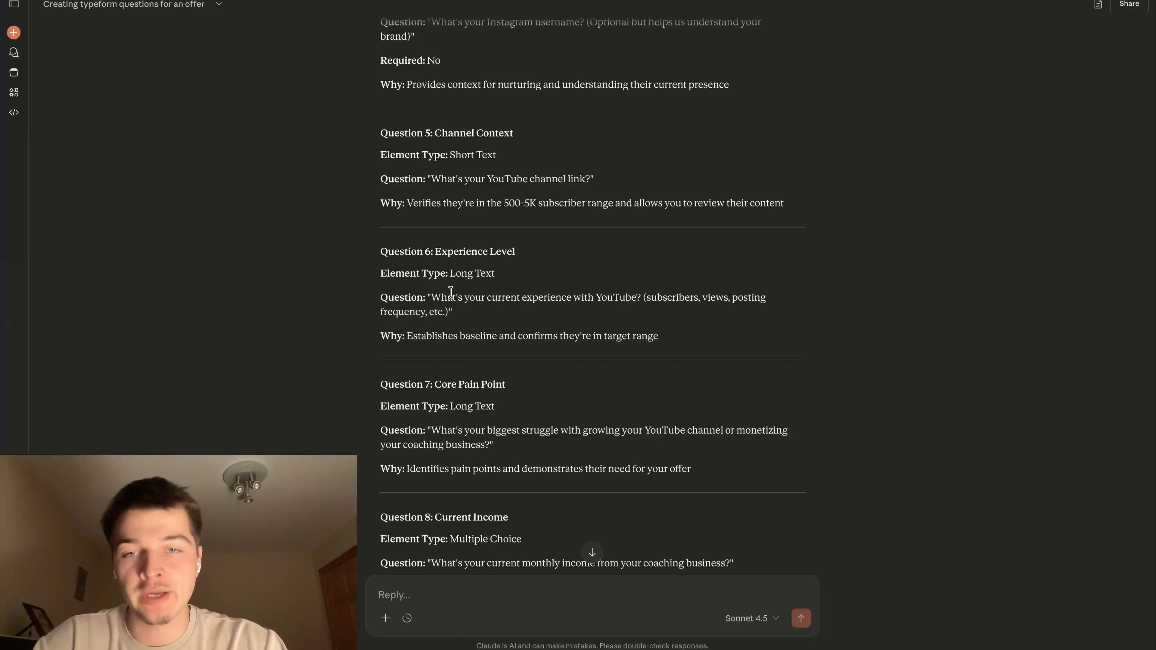
Copy Question 6's wording from Claude into a new Long Text question in Typeform: "What's your current experience with YouTube? (subscribers, views, posting frequency, etc.)"
drag(431, 298, 448, 311)
key(ctrl+c)
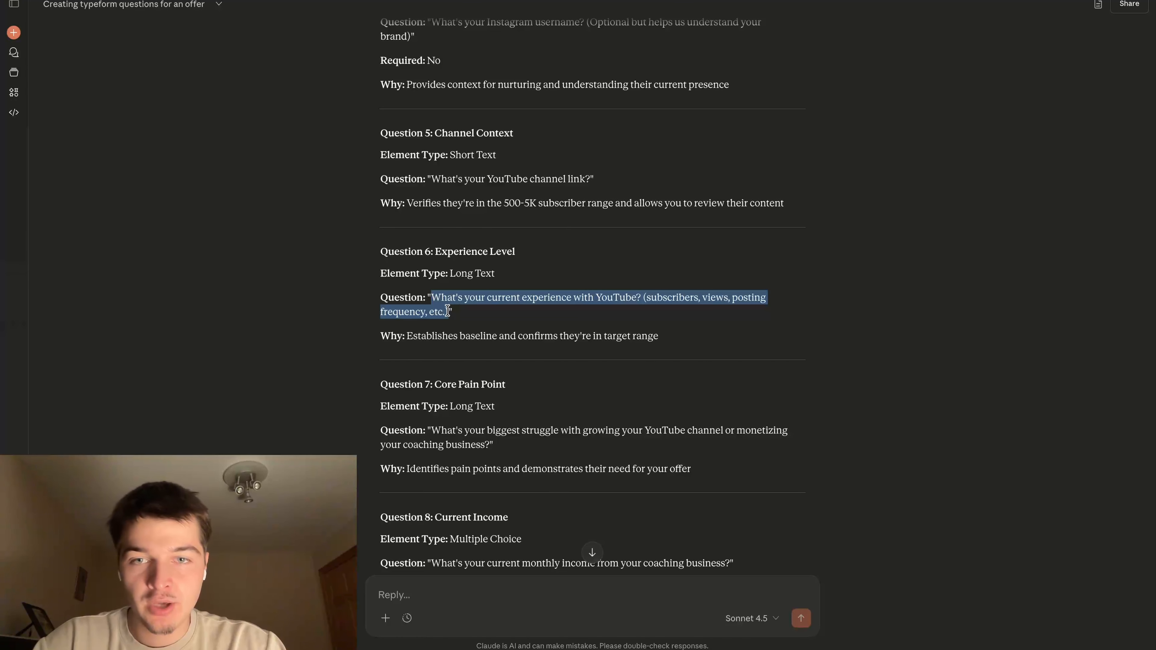
click(502, 300)
click(436, 1)
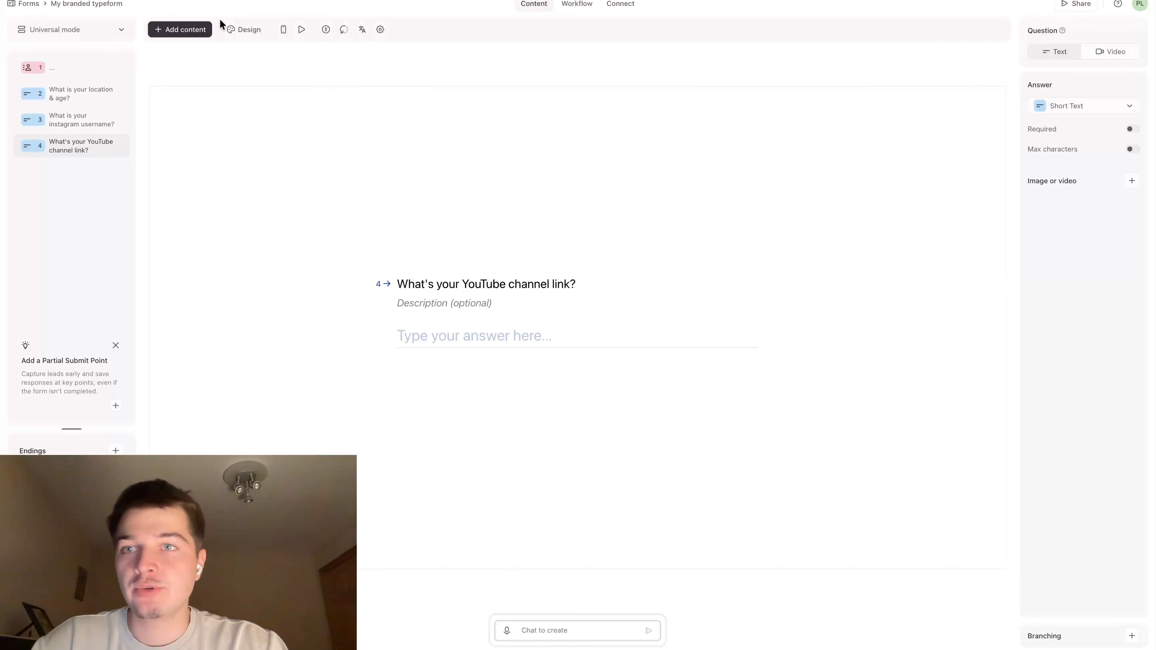
click(195, 30)
click(528, 359)
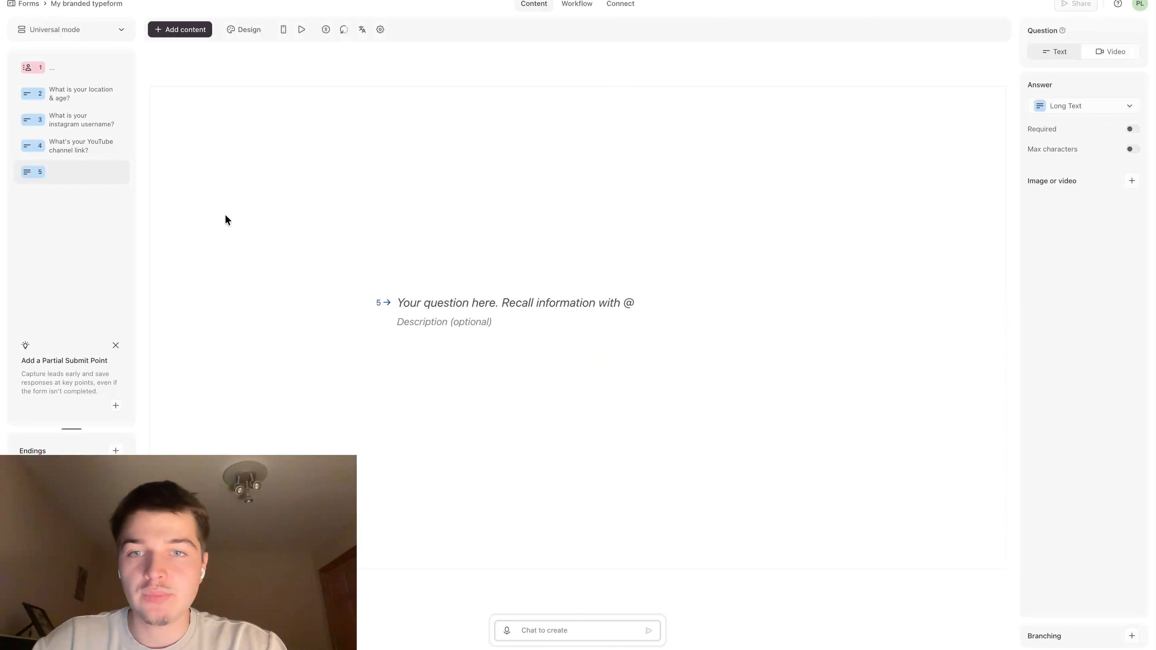
key(ctrl+v)
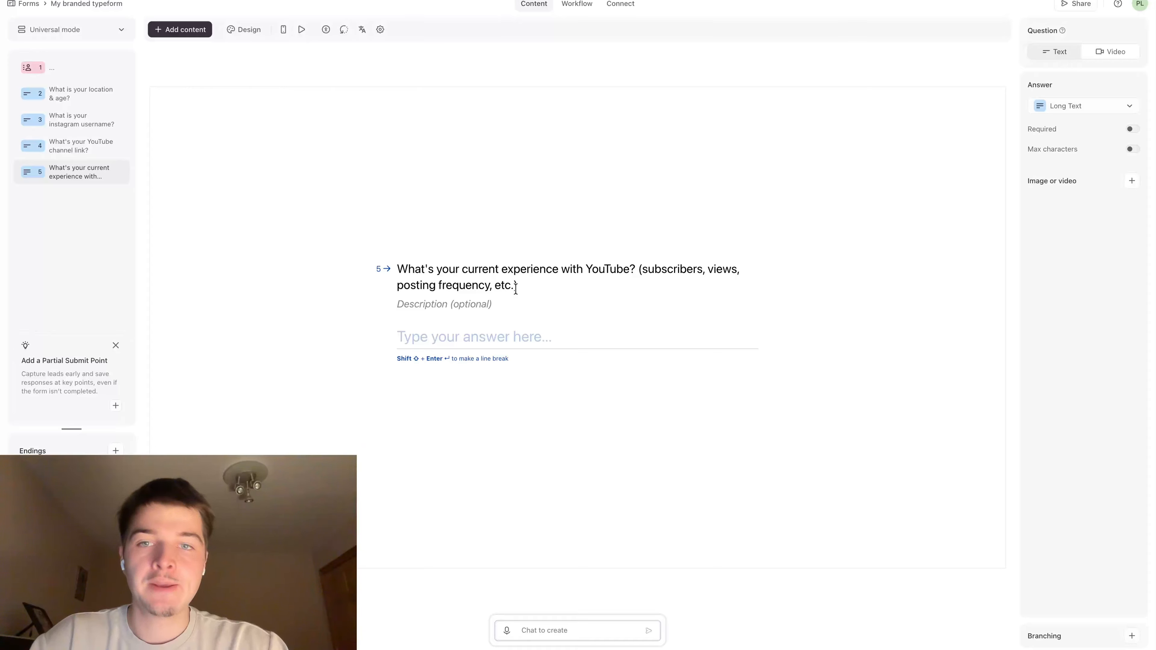
triple_click(463, 268)
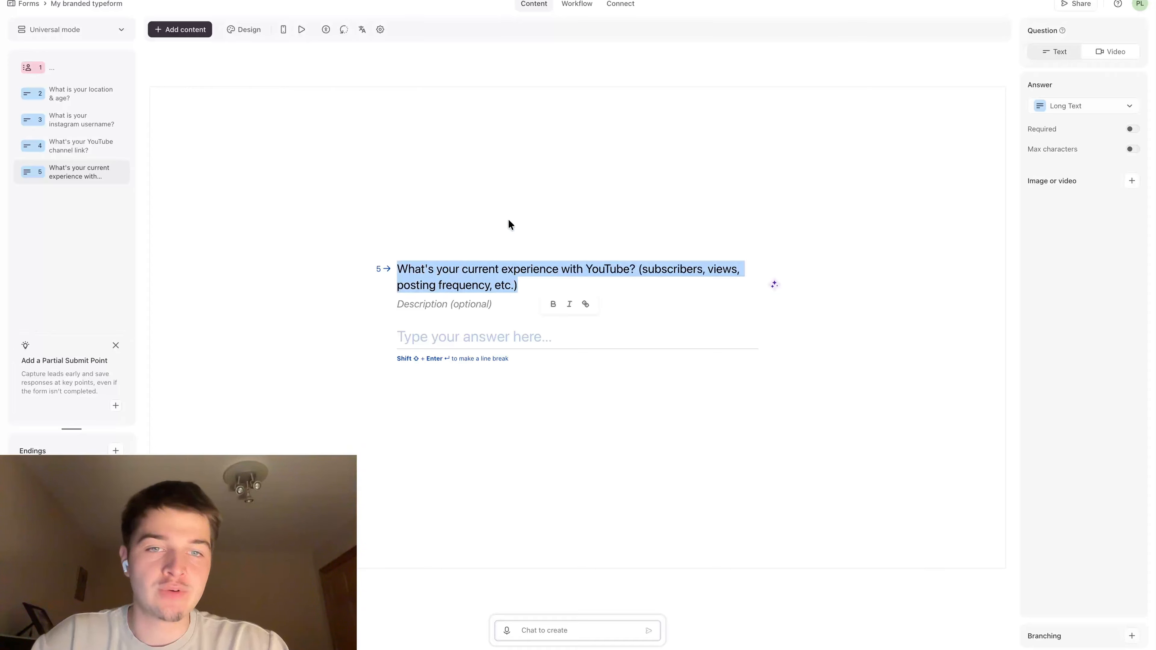
click(470, 268)
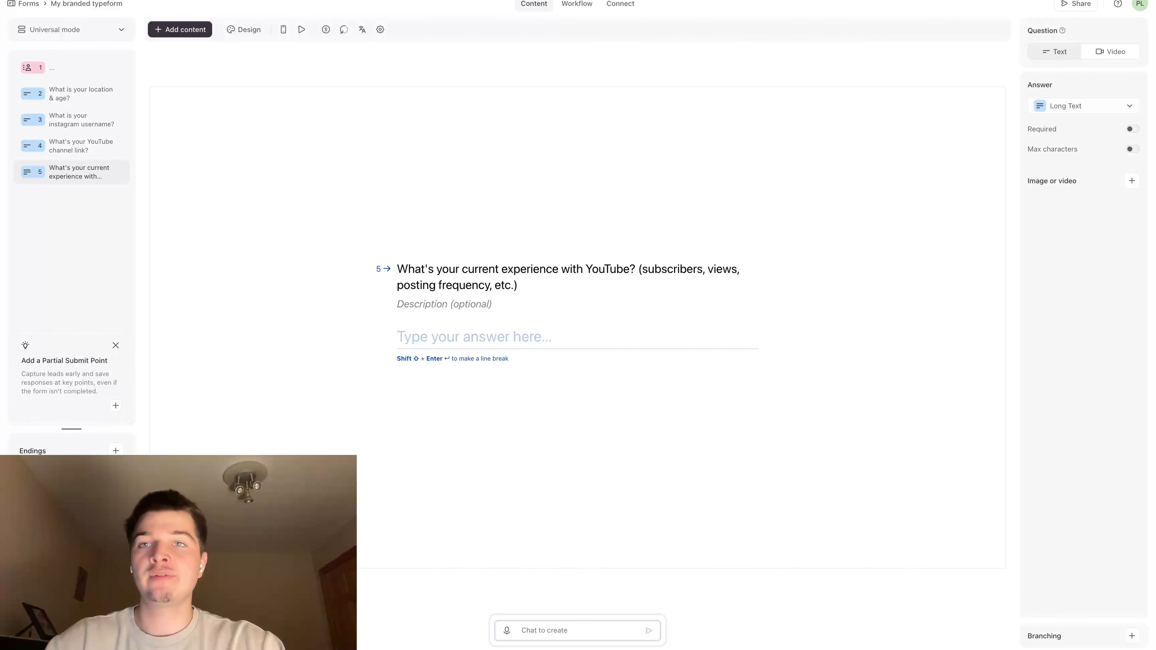
Return to the Claude chat and read the suggested Question 7 about the core pain point
key(ctrl+Tab)
scroll(467, 109, down, 3)
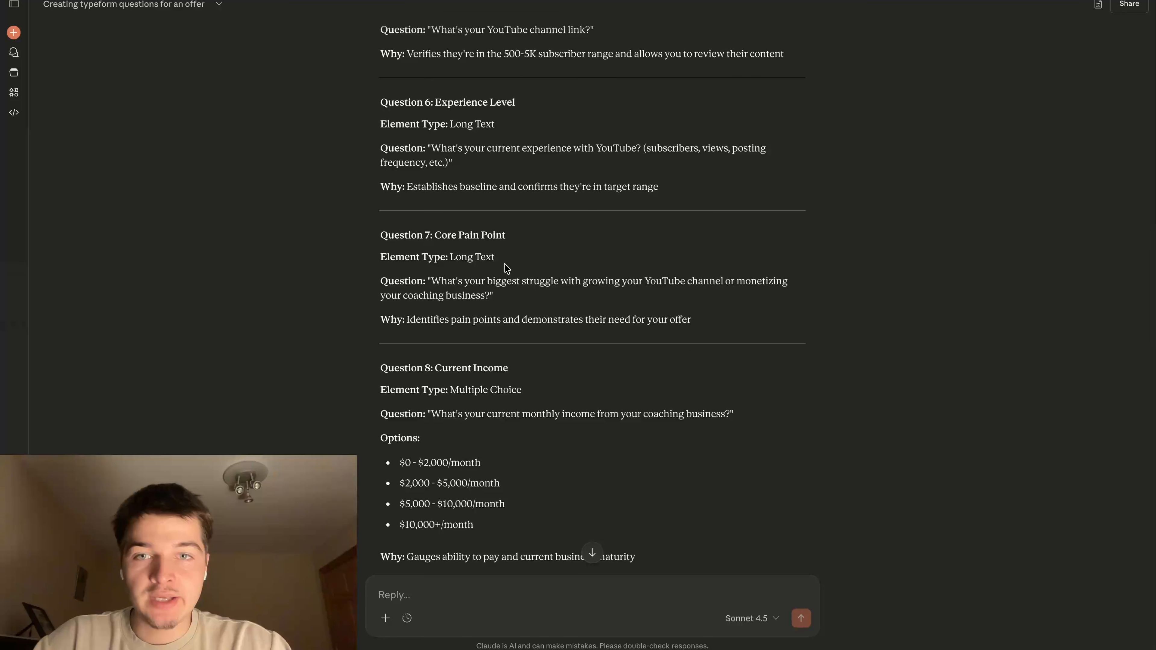
scroll(501, 255, down, 1)
drag(361, 79, 558, 149)
click(558, 149)
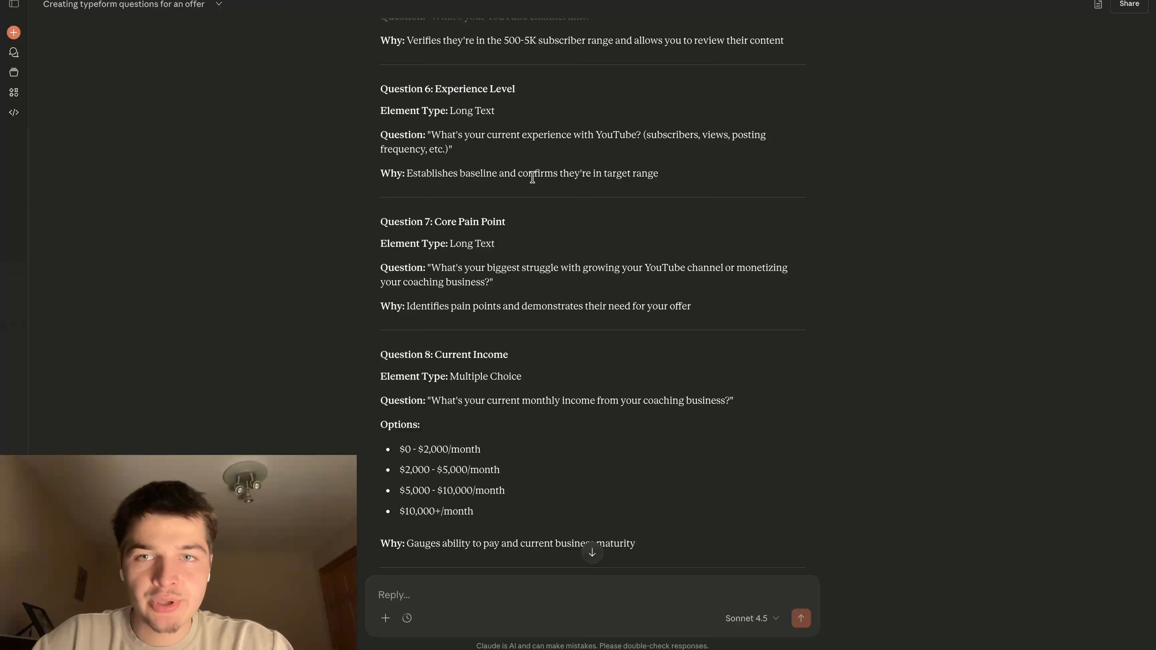
scroll(466, 197, down, 1)
drag(382, 194, 697, 305)
click(645, 279)
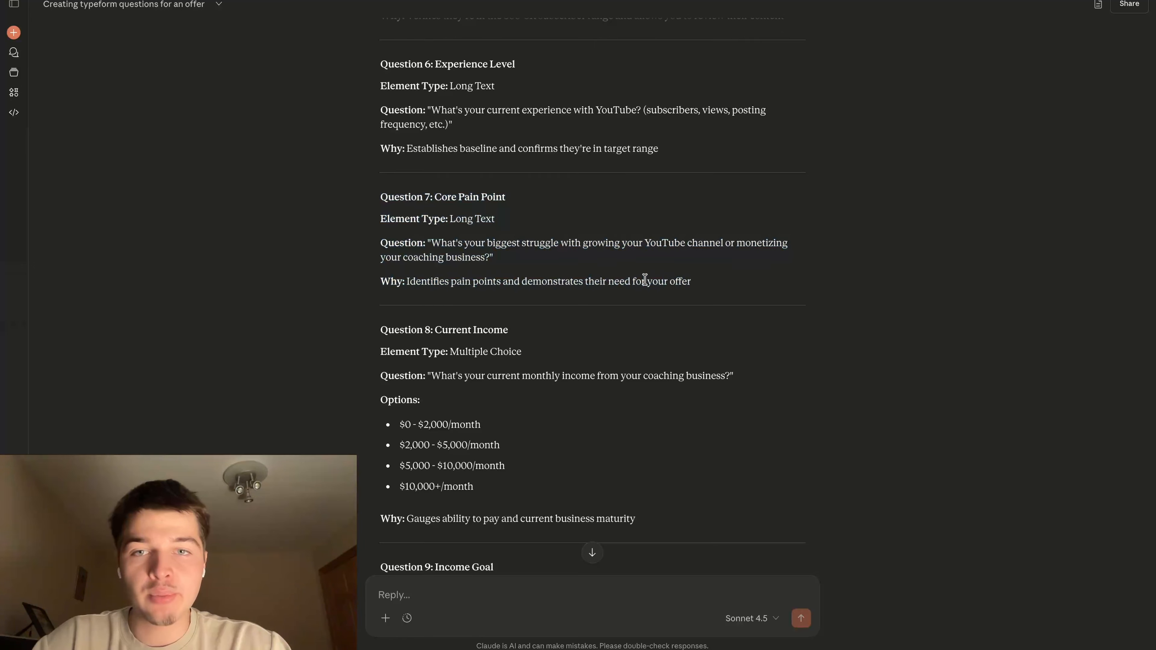
Switch to Typeform and add a blank Long Text question after the YouTube experience question
key(ctrl+Tab)
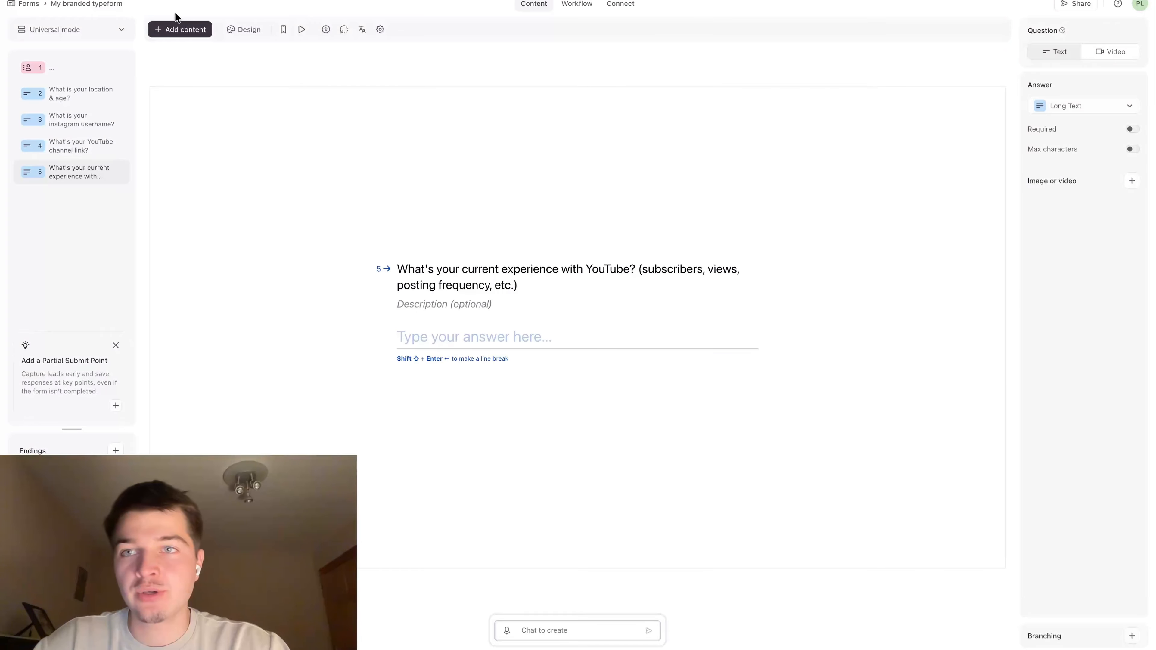
click(177, 30)
click(528, 379)
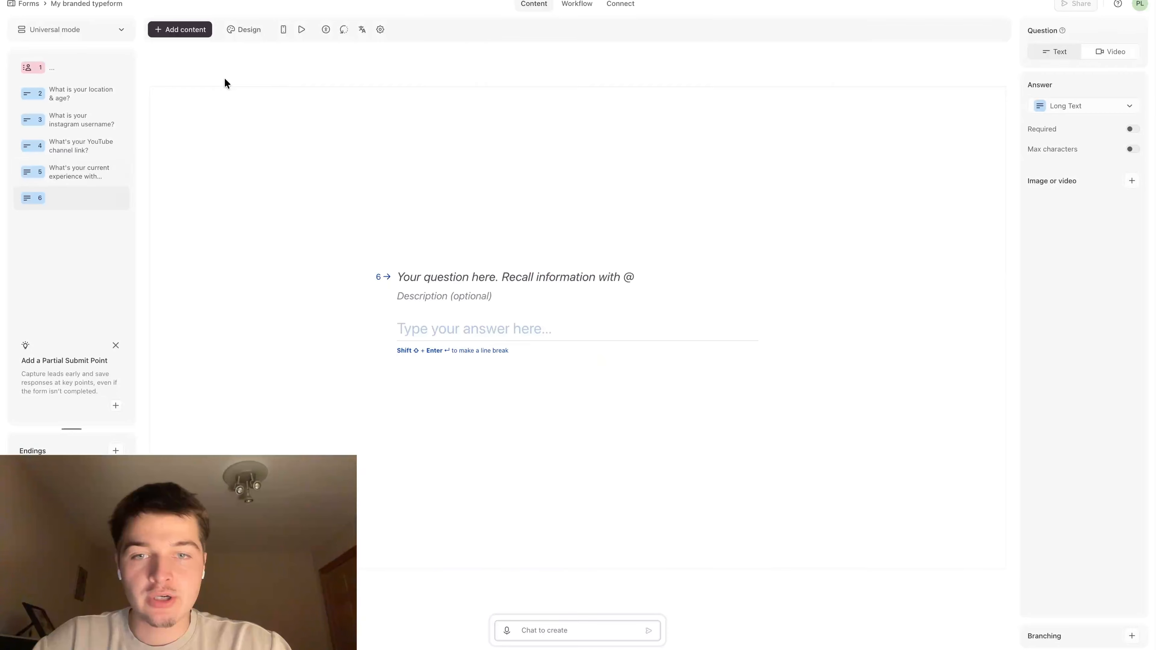
Copy Question 7's wording from Claude into the blank Long Text question: "What's your biggest struggle with growing your YouTube channel or monetizing your coaching business?"
key(ctrl+Tab)
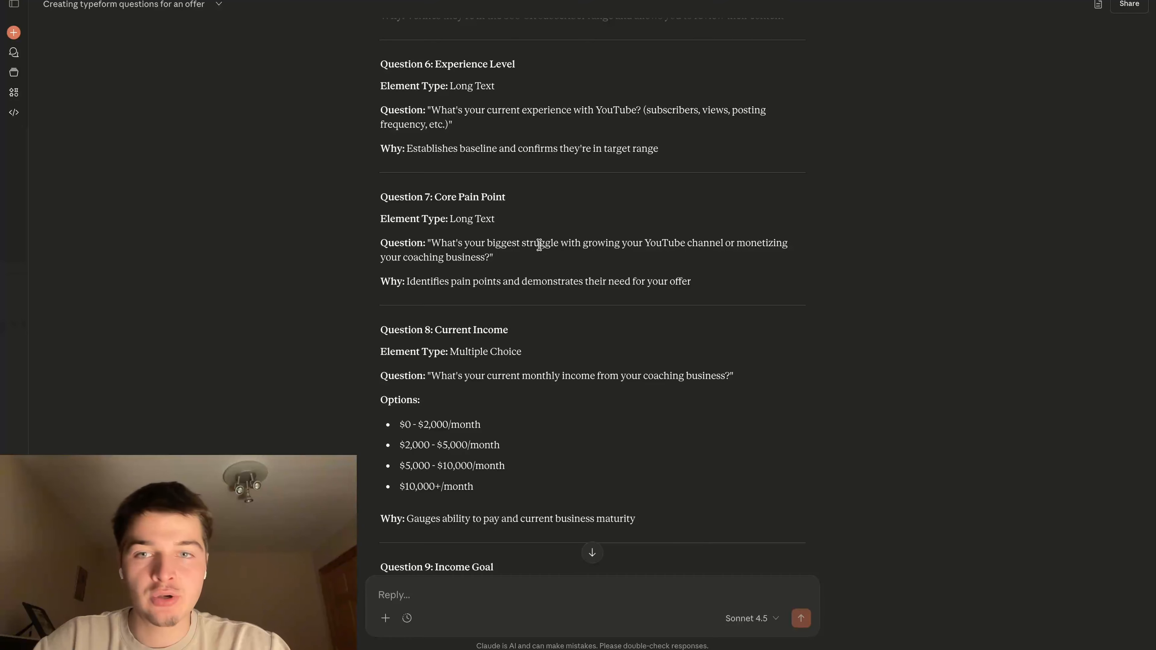
drag(381, 281, 710, 287)
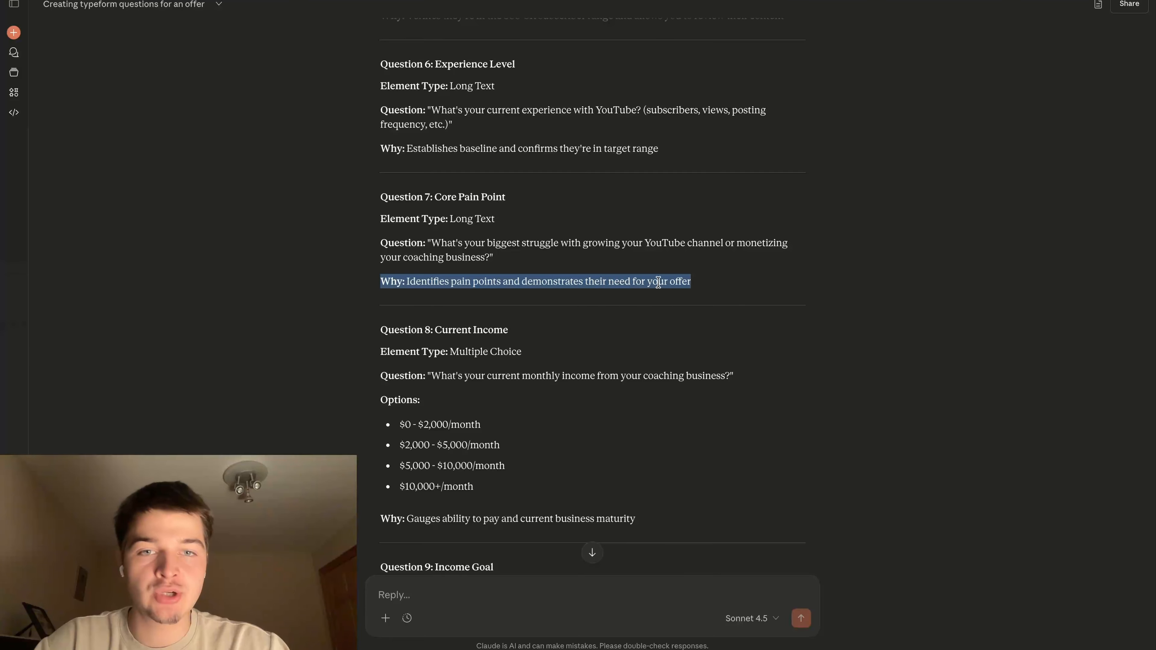
click(664, 309)
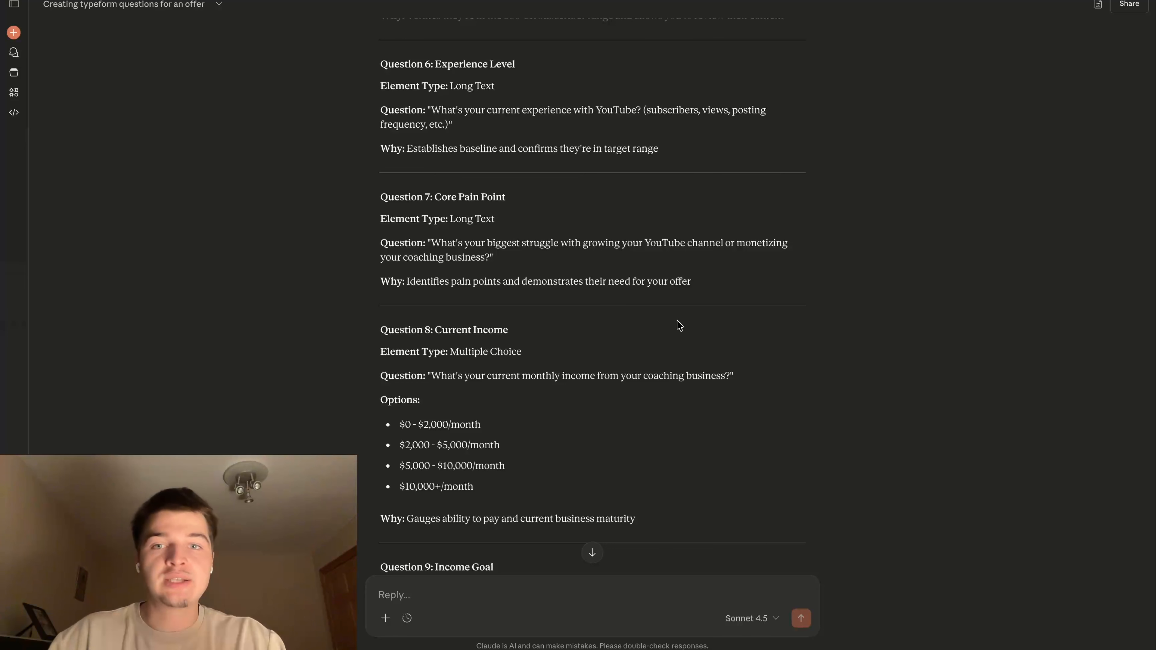
drag(433, 243, 491, 256)
key(super+c)
click(522, 264)
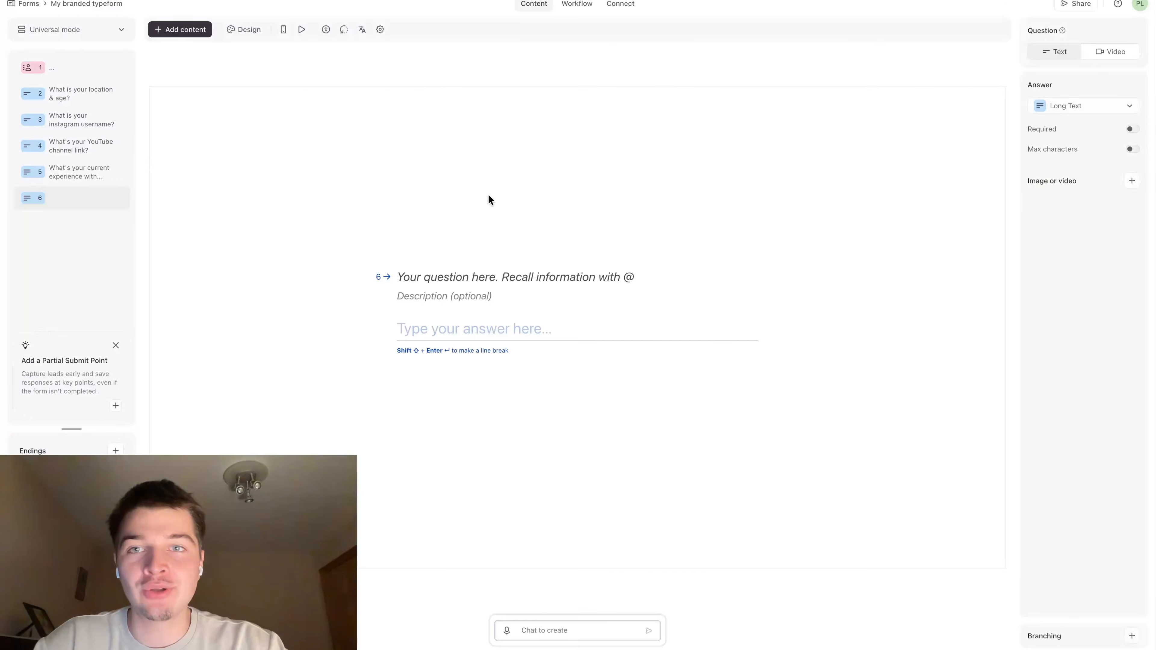
click(451, 269)
key(super+v)
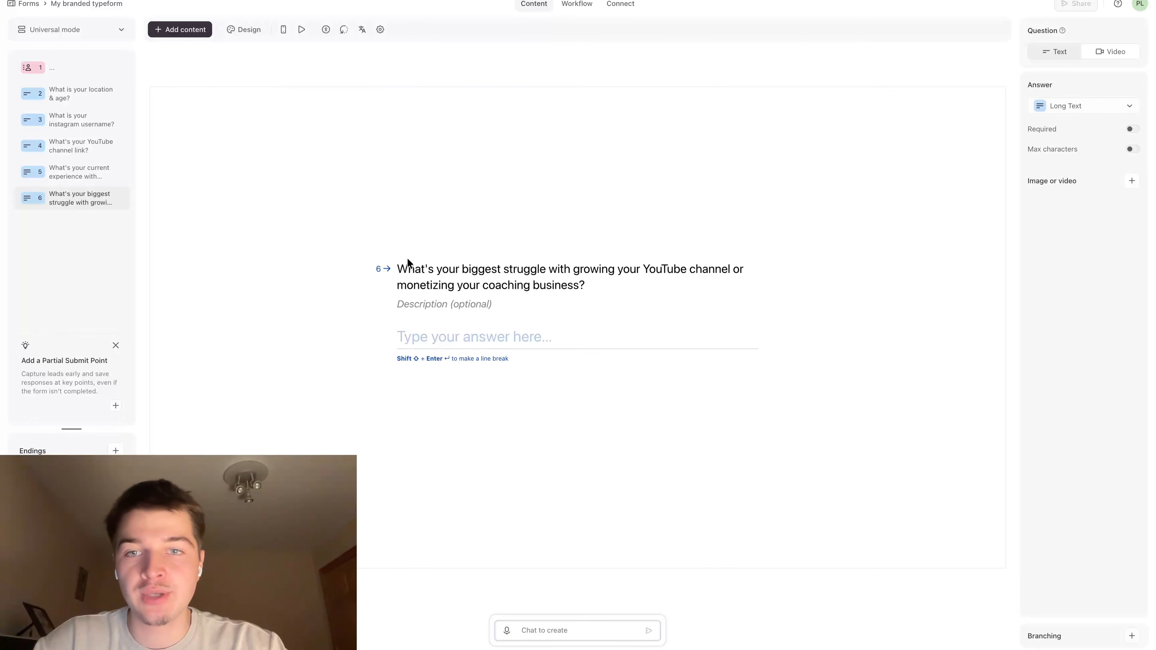
drag(399, 263, 587, 287)
click(613, 249)
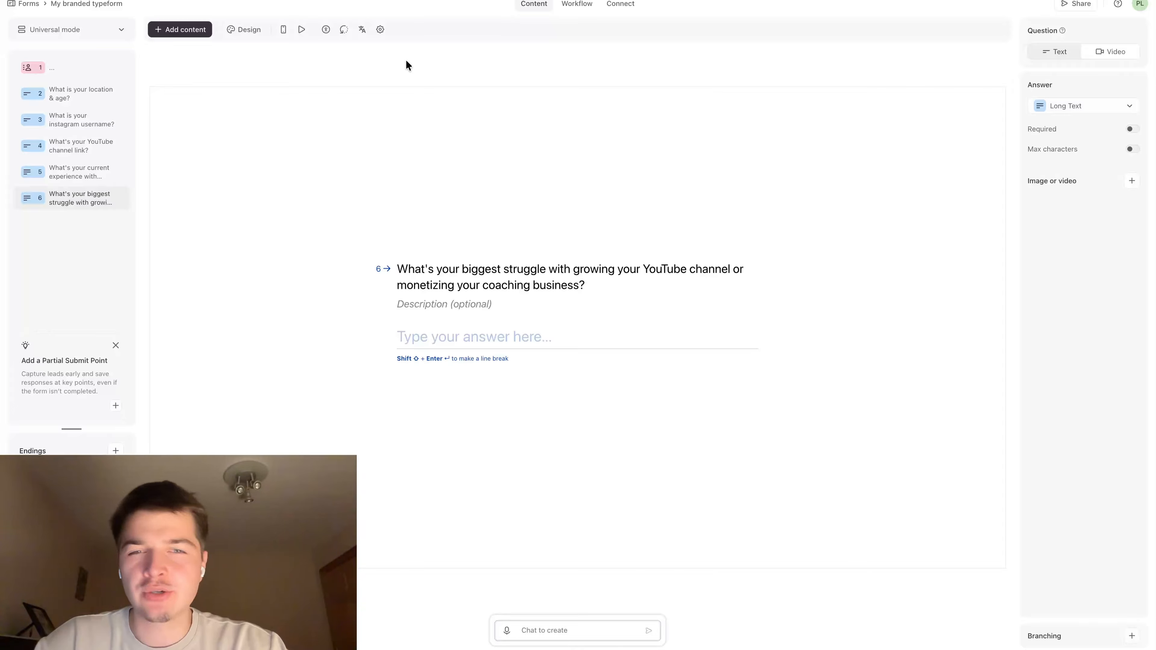
Return to the Claude chat and read the suggested Question 8 on current income, including its element type and options
click(397, 1)
scroll(461, 228, down, 3)
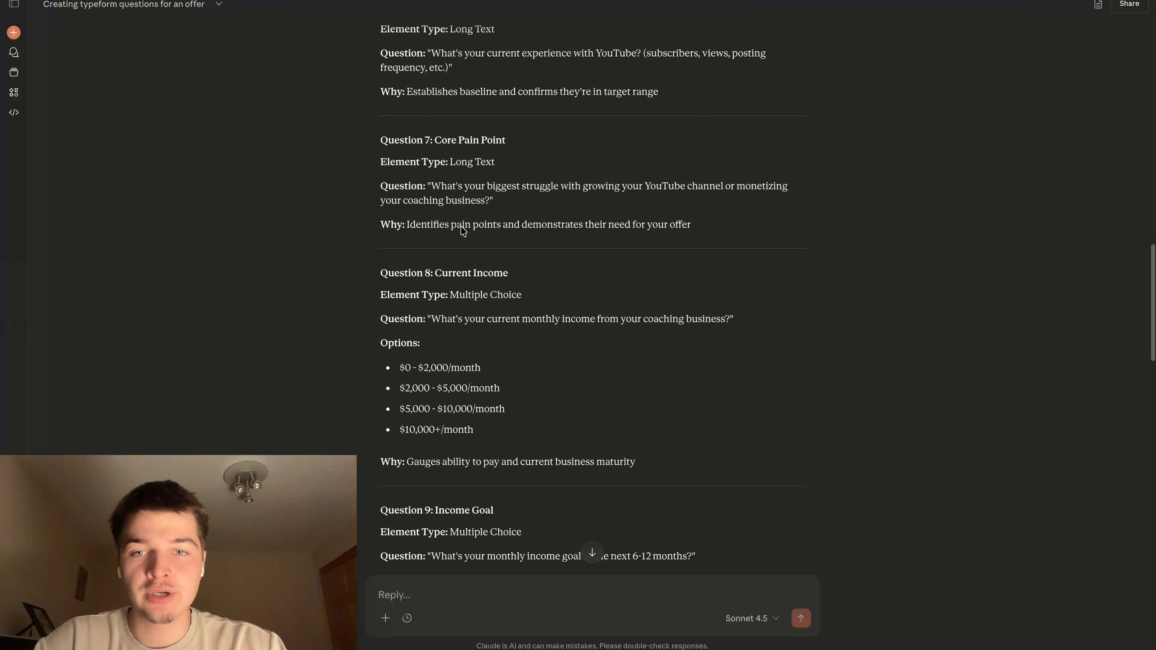
drag(379, 168, 795, 509)
click(593, 299)
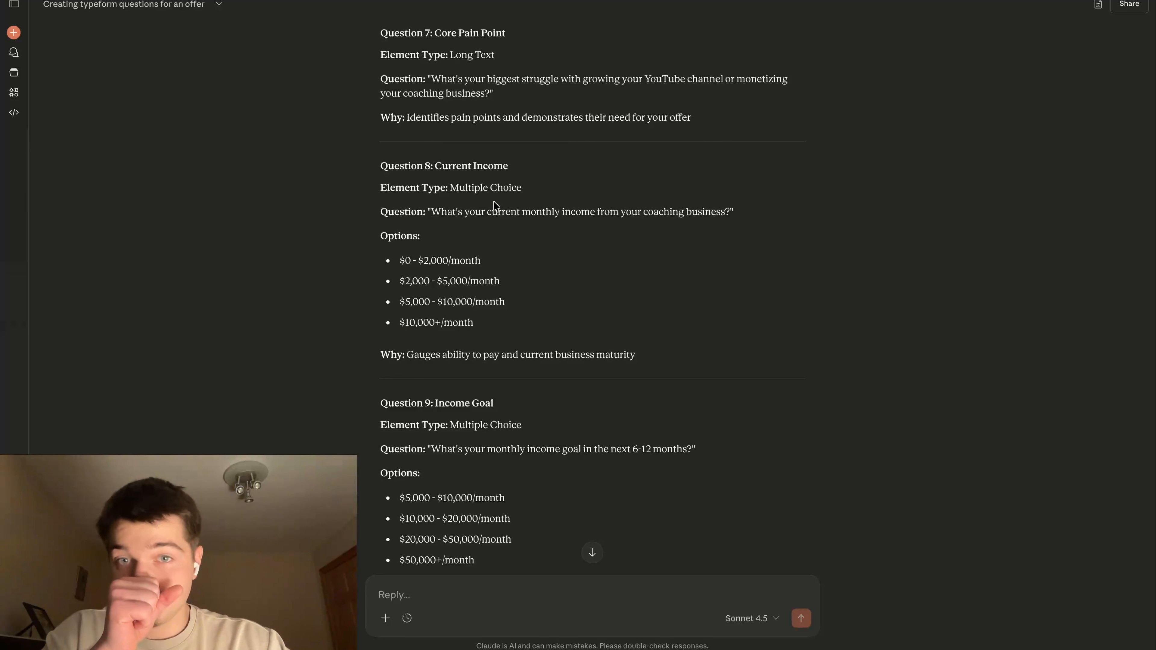
Add a Multiple Choice question in Typeform as question 7, with four empty answer choices
click(473, 1)
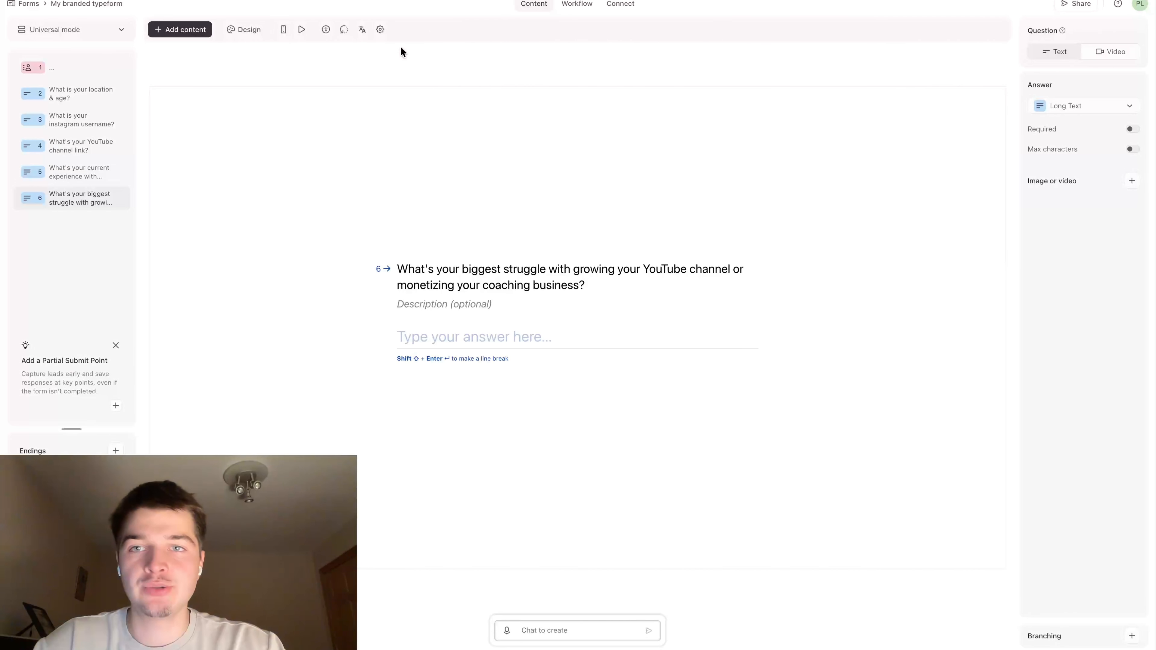
click(191, 30)
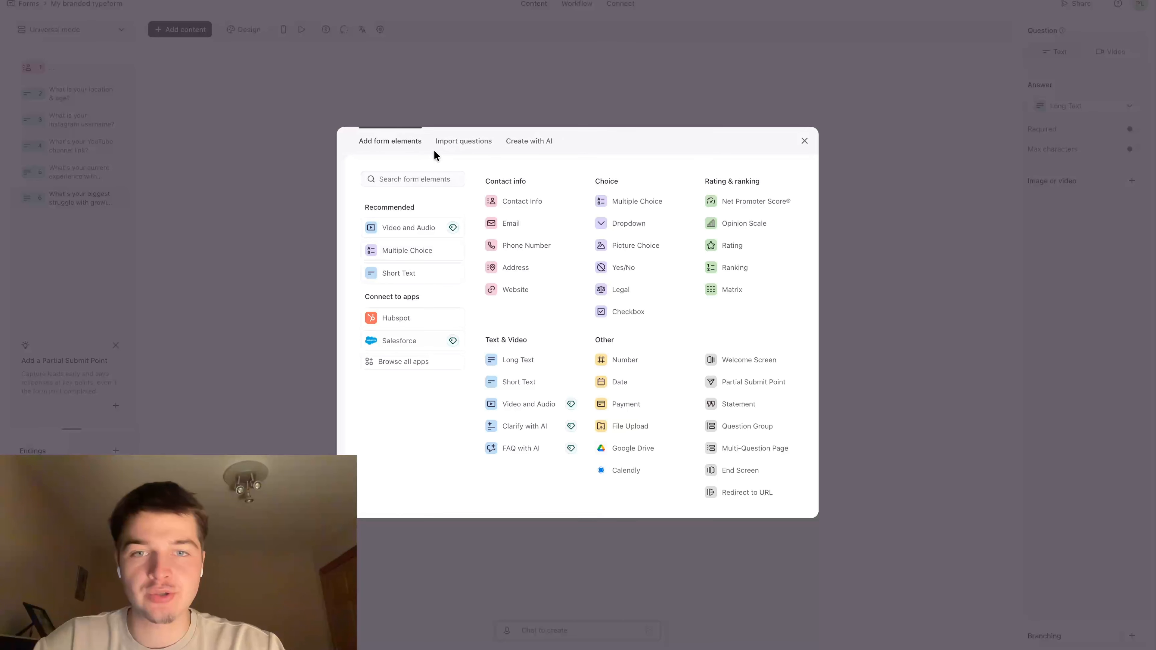
click(632, 203)
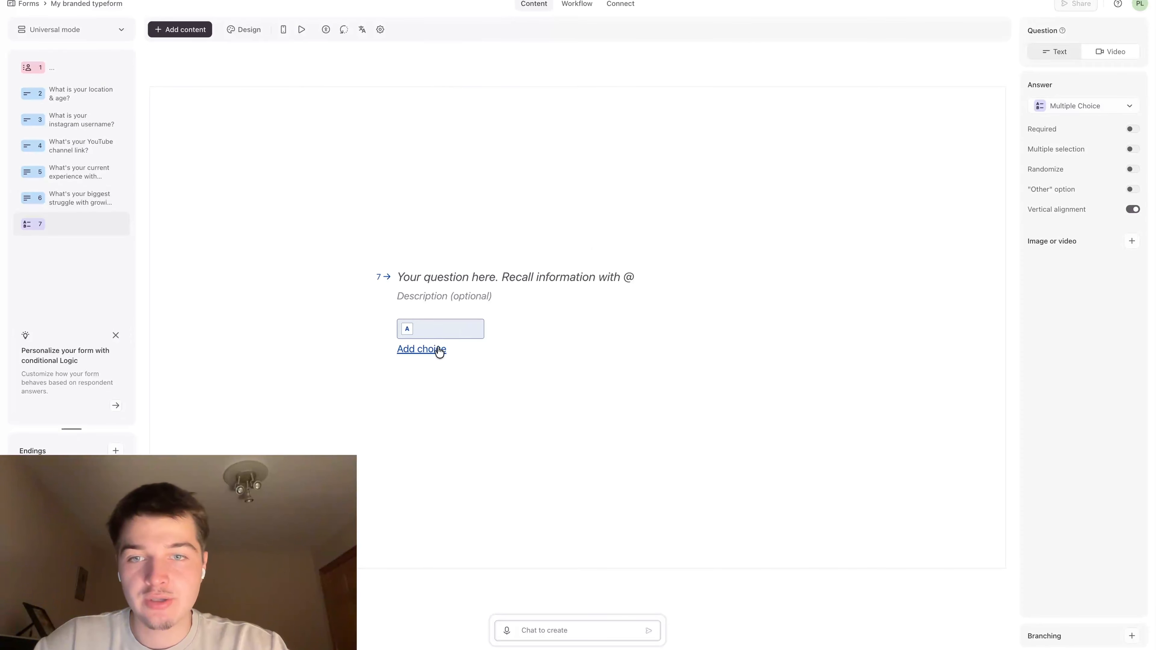
click(438, 350)
click(328, 1)
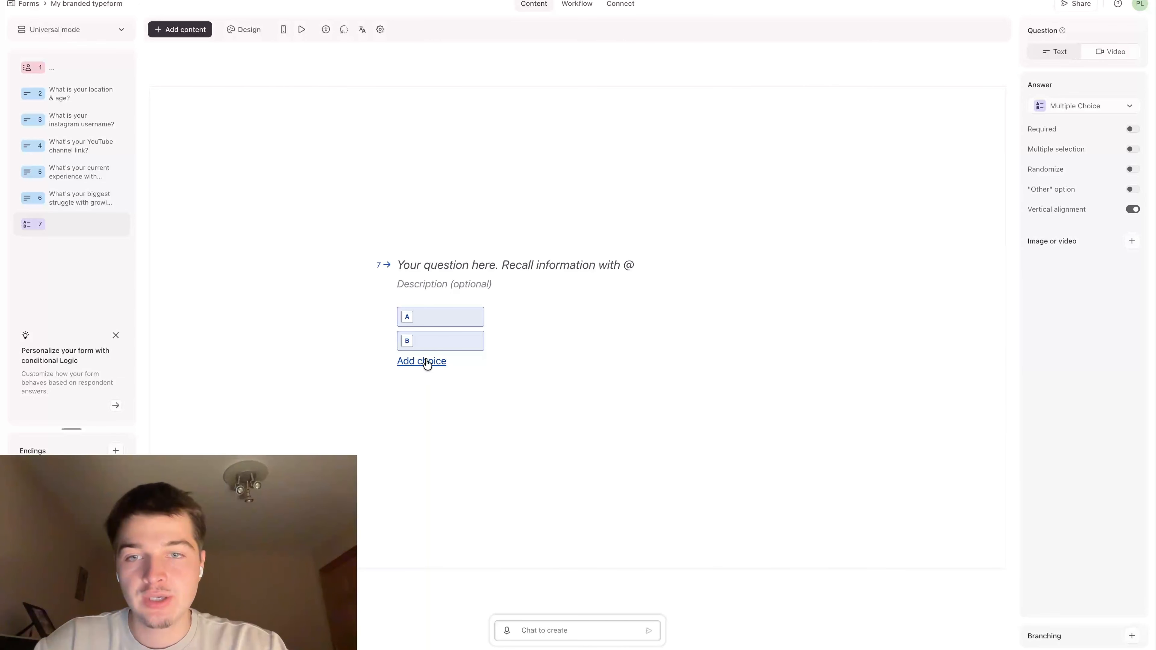
click(427, 363)
click(430, 378)
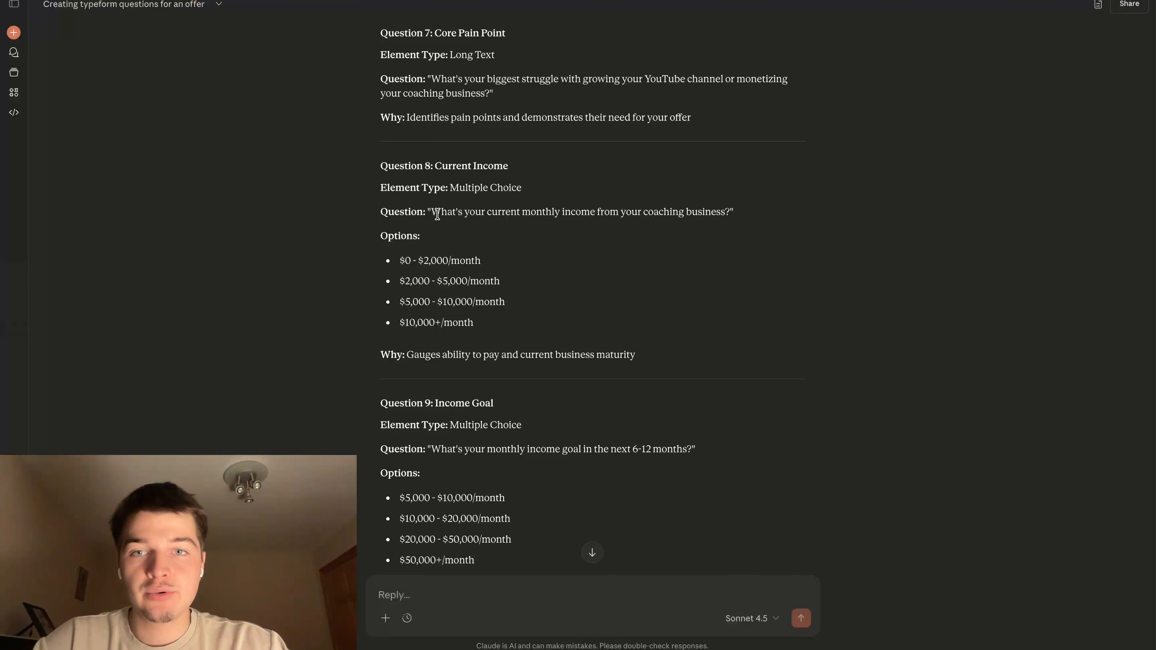
Copy Question 8's wording from Claude into the Multiple Choice question's title: "What's your current monthly income from your coaching business?"
drag(437, 214, 669, 209)
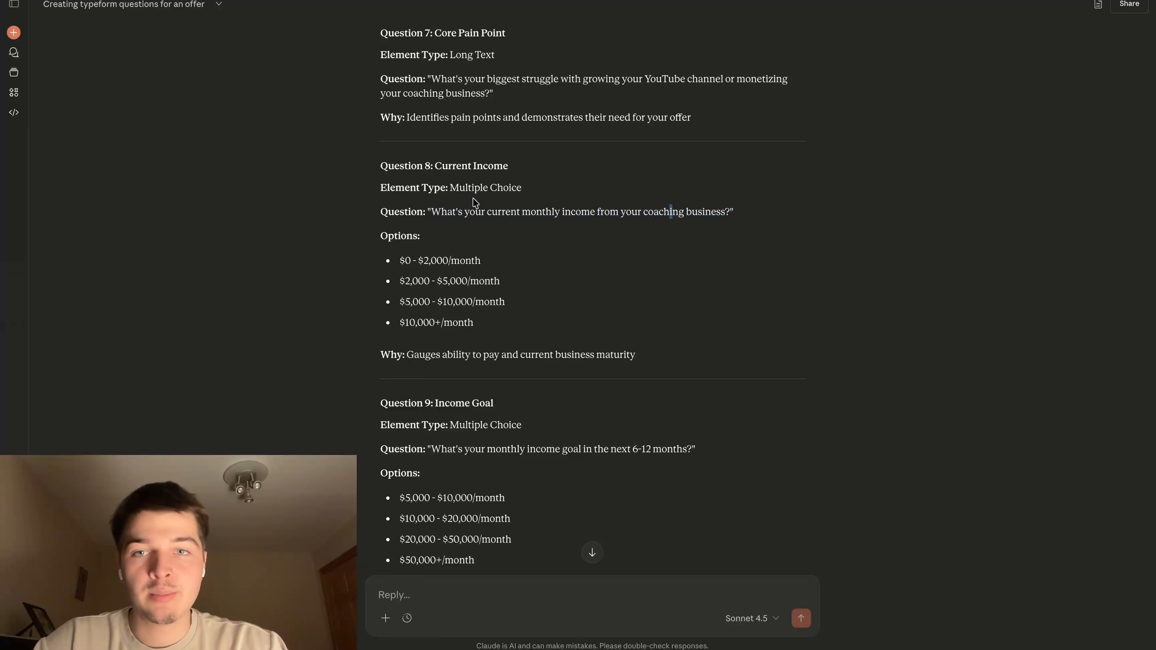
drag(432, 209, 727, 207)
key(super+c)
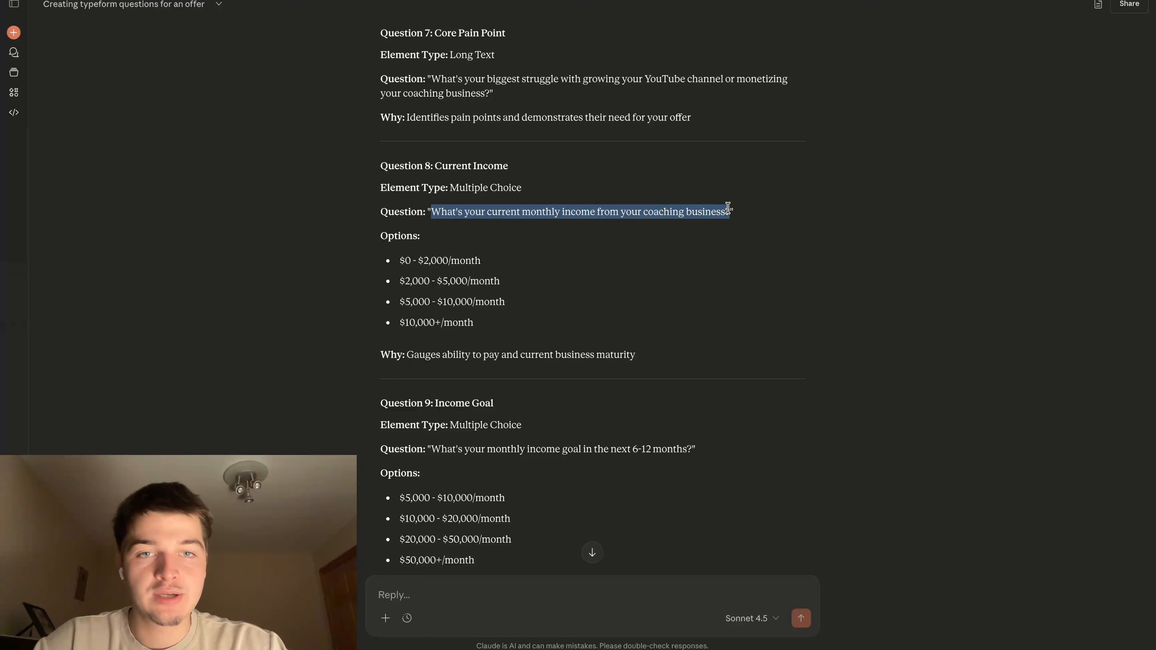
click(720, 237)
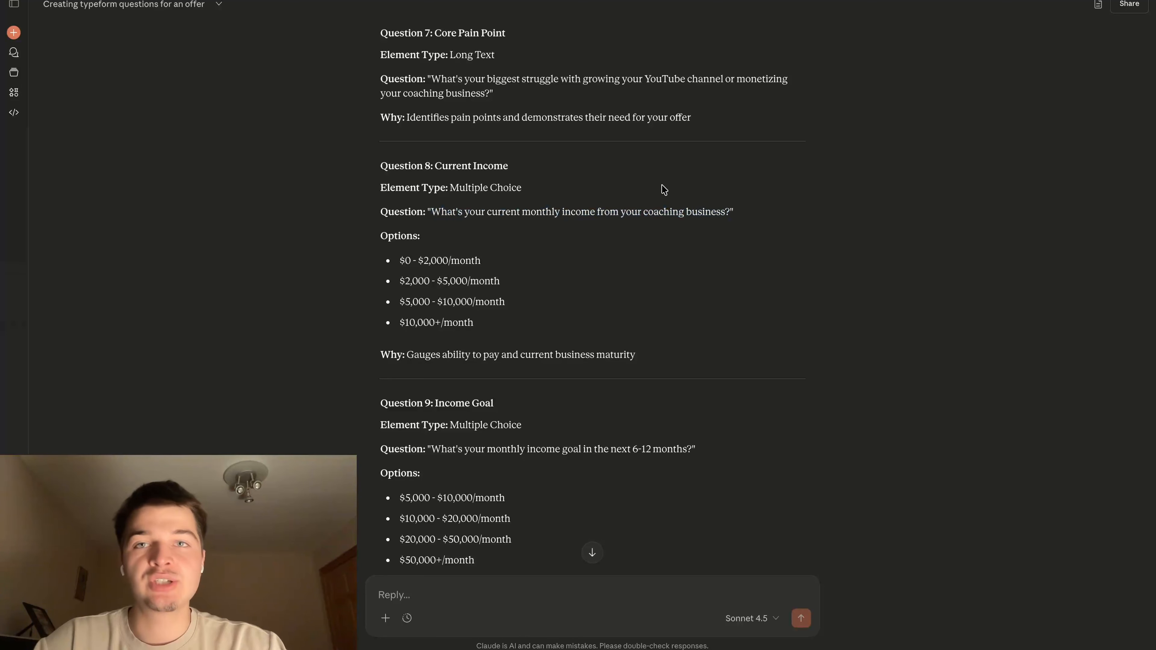
click(514, 1)
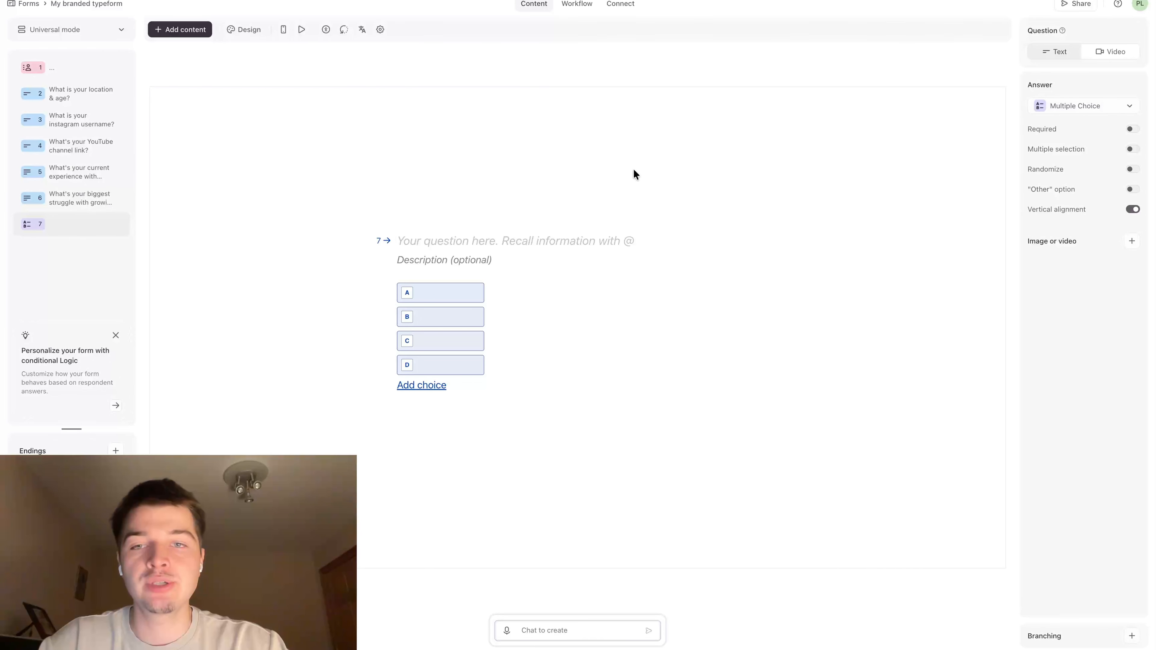
key(super+v)
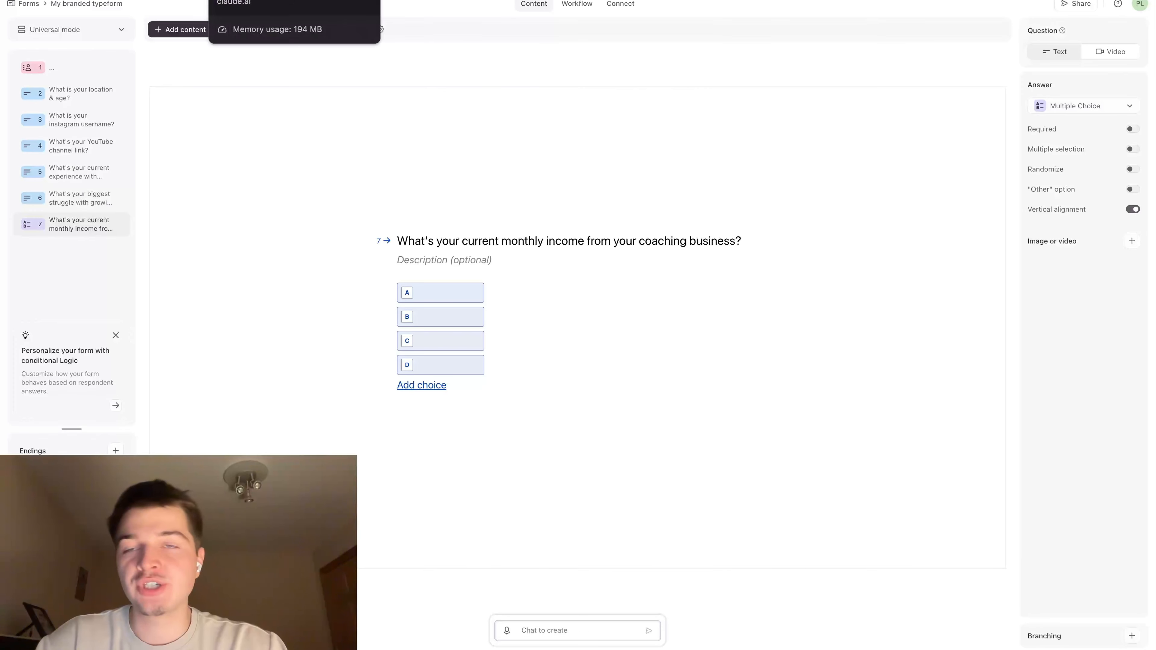
Copy the first income option from Claude into choice A of the monthly income question: "$0 - $2,000/month"
click(255, 0)
drag(399, 264, 494, 267)
key(super+c)
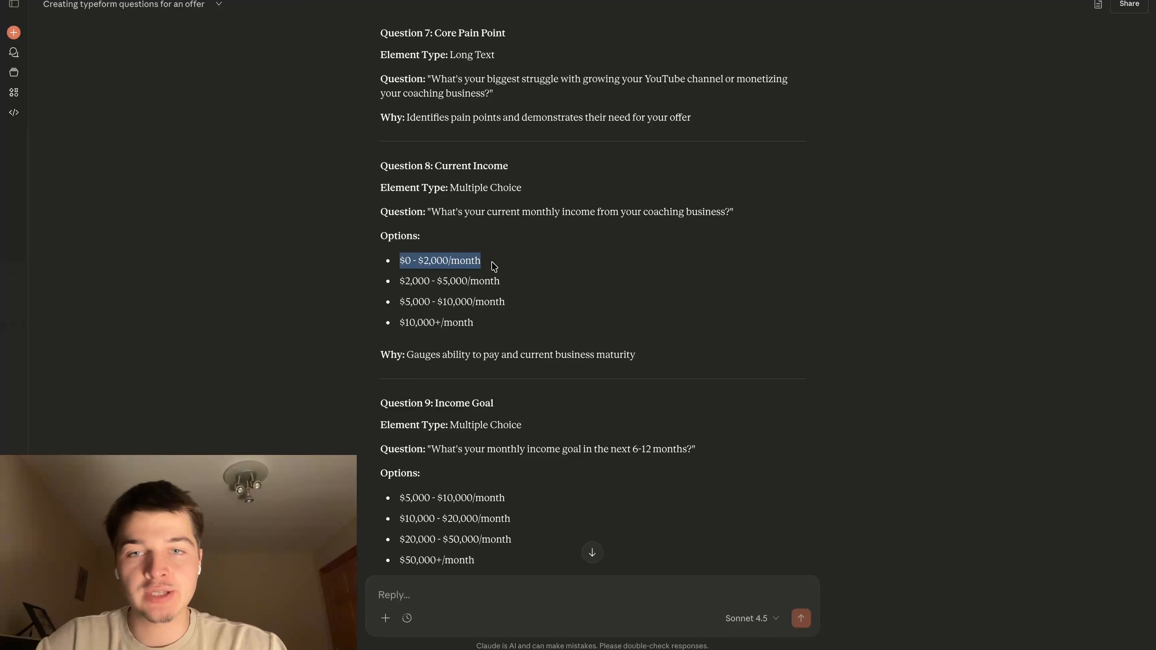
click(137, 1)
click(443, 297)
key(super+v)
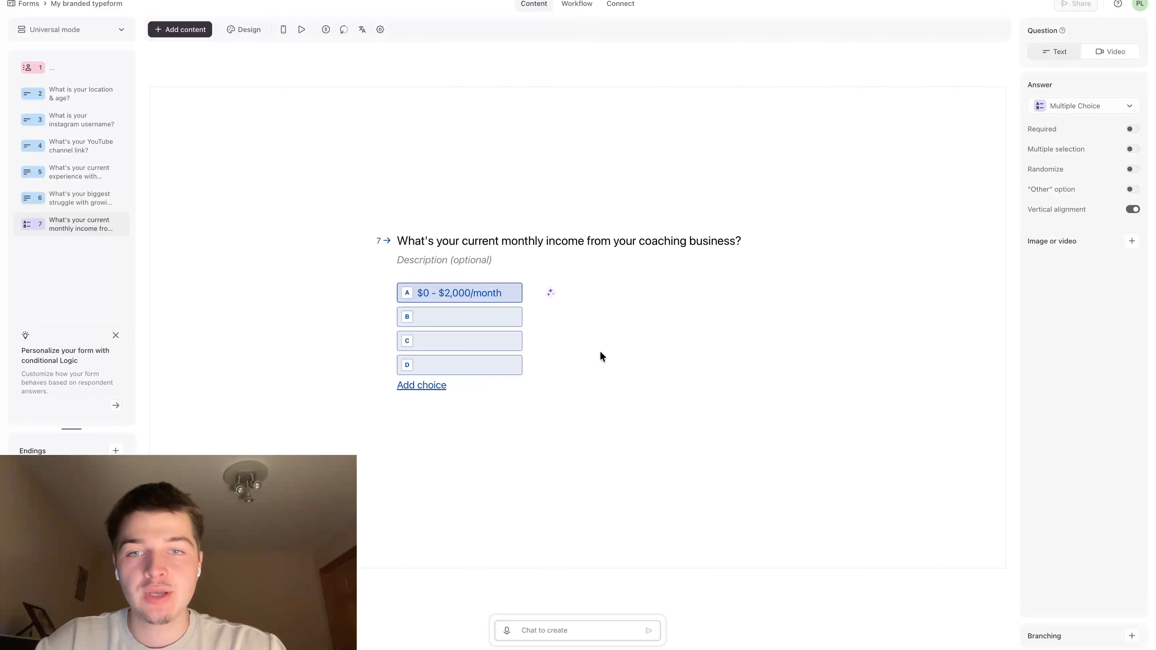
click(601, 353)
Fill choice B of the monthly income question with Claude's second option, "$2,000 - $5,000/month"
click(255, 0)
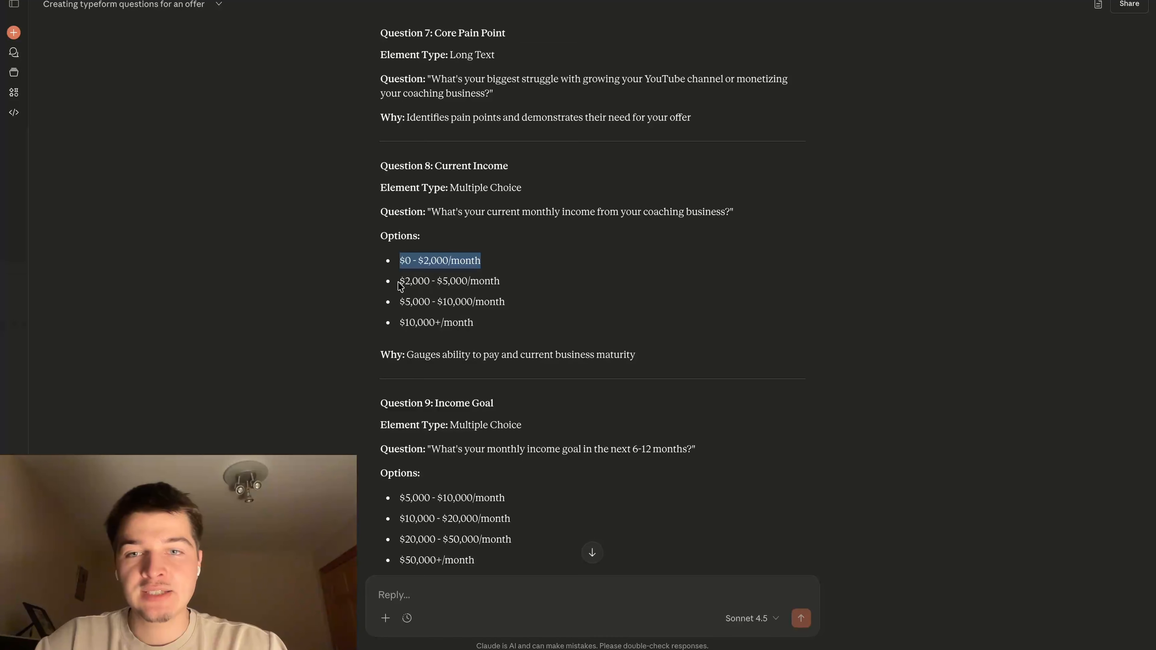
drag(399, 283, 519, 287)
key(super+c)
click(137, 1)
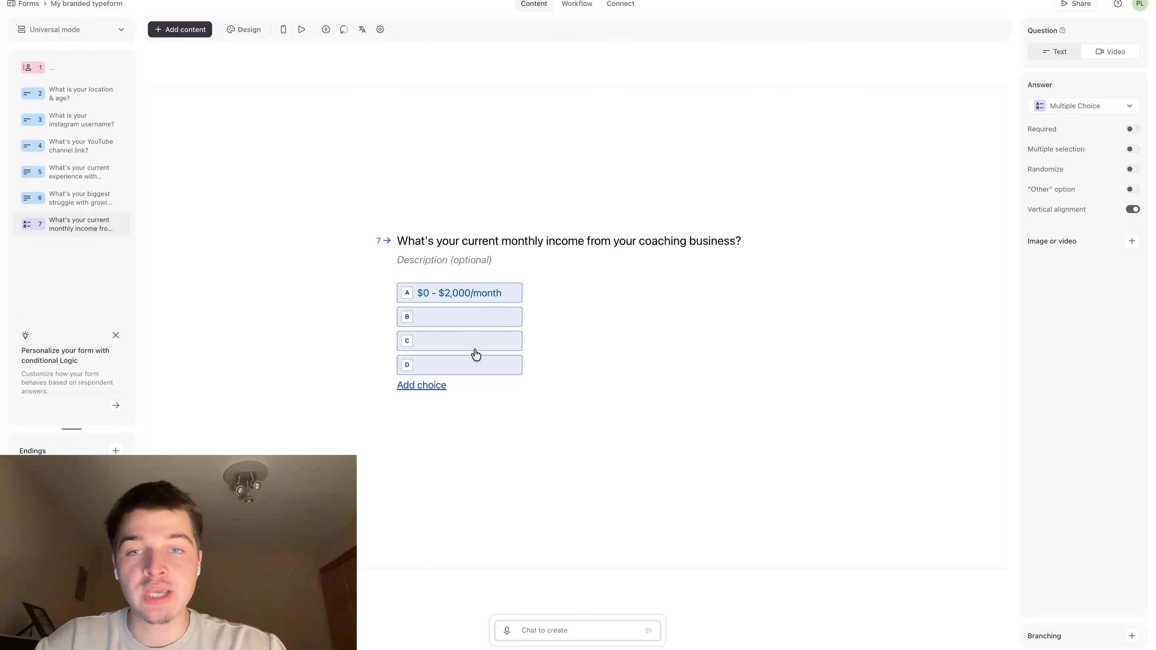
click(473, 317)
key(super+v)
click(588, 299)
Fill choice C of the monthly income question with Claude's third option, "$5,000 - $10,000/month"
click(410, 1)
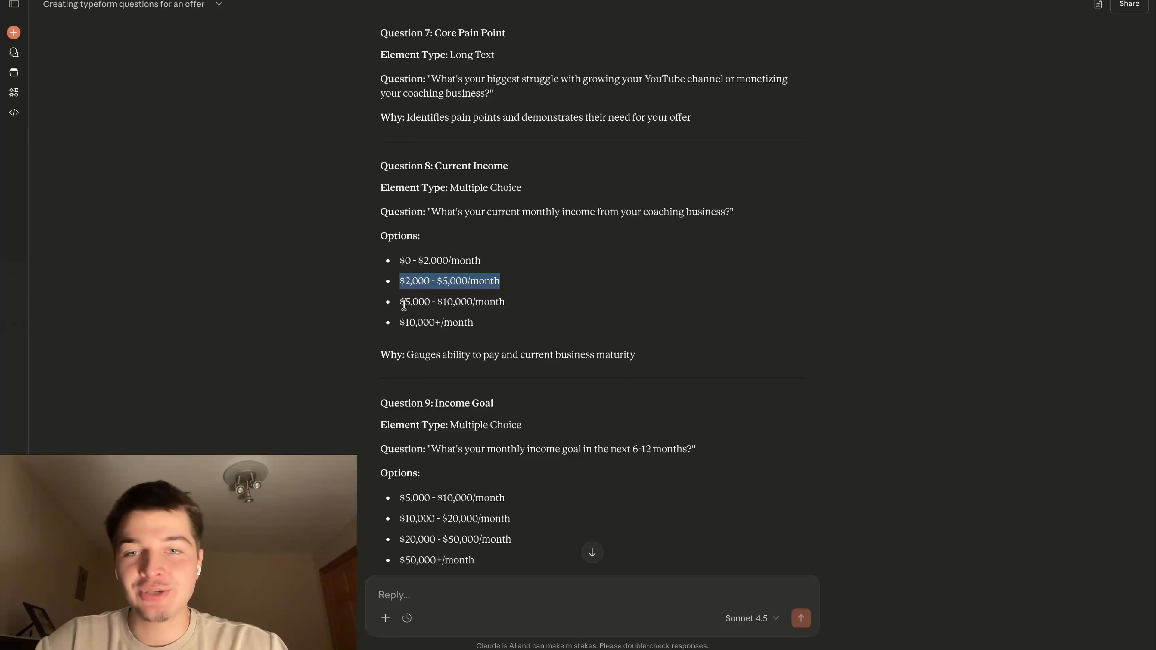
drag(402, 303, 526, 306)
key(ctrl+c)
click(596, 1)
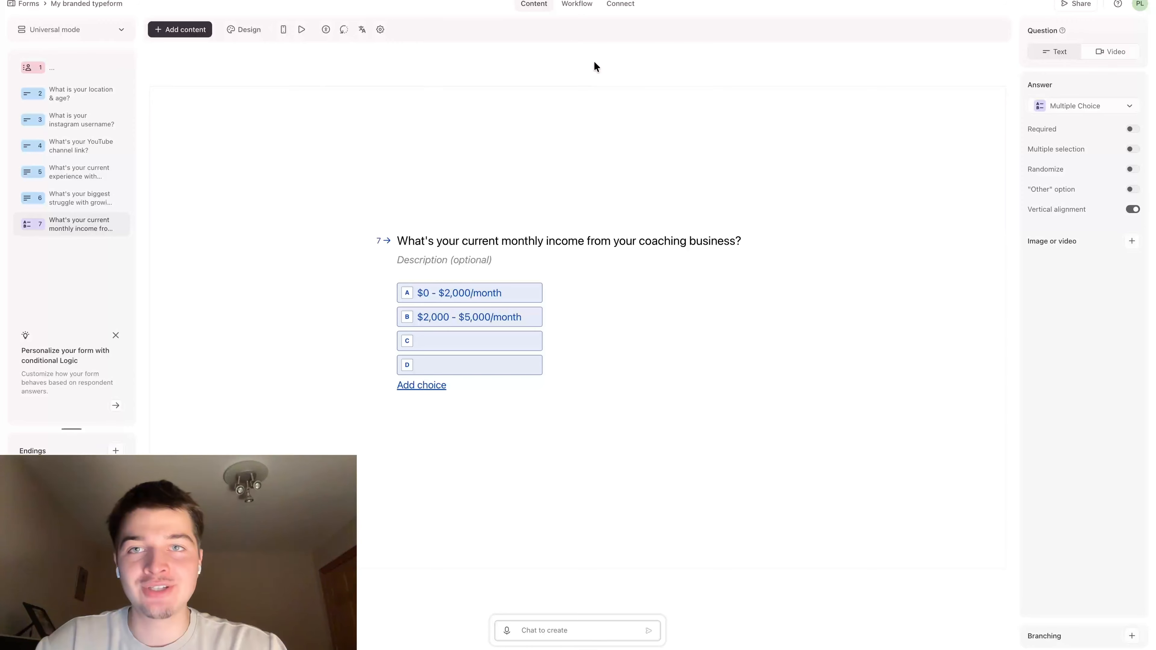
click(479, 346)
key(ctrl+v)
click(621, 411)
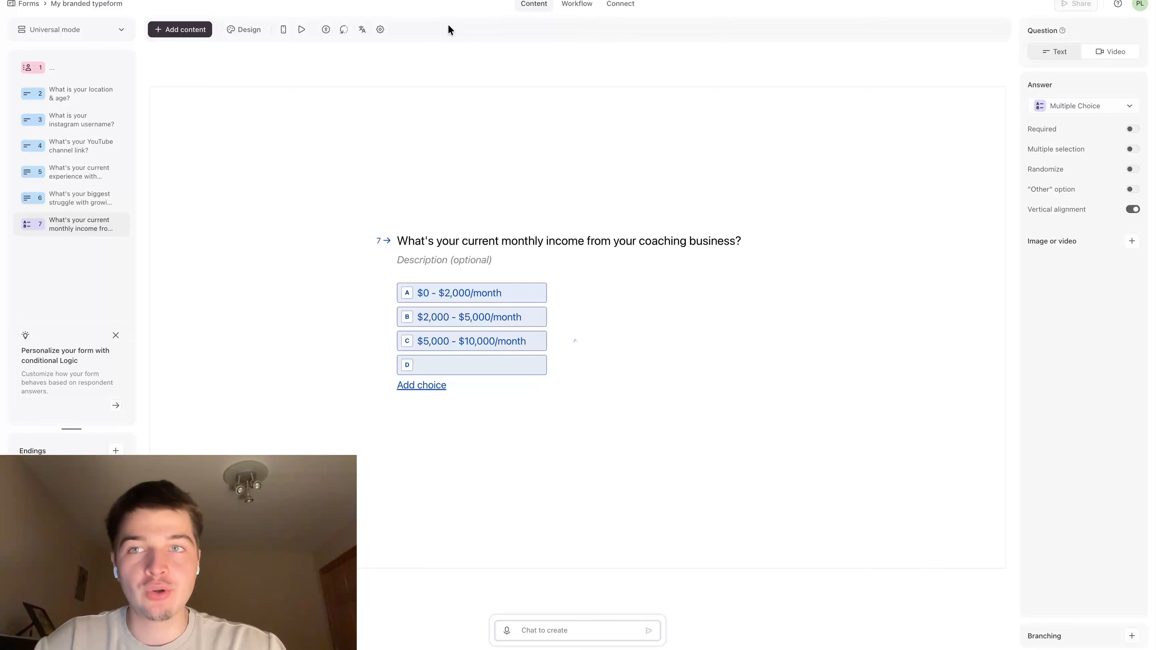
Fill choice D of the monthly income question with Claude's last option, "$10,000+/month"
key(super+Tab)
scroll(445, 137, down, 3)
drag(399, 238, 496, 243)
key(super+c)
key(super+Tab)
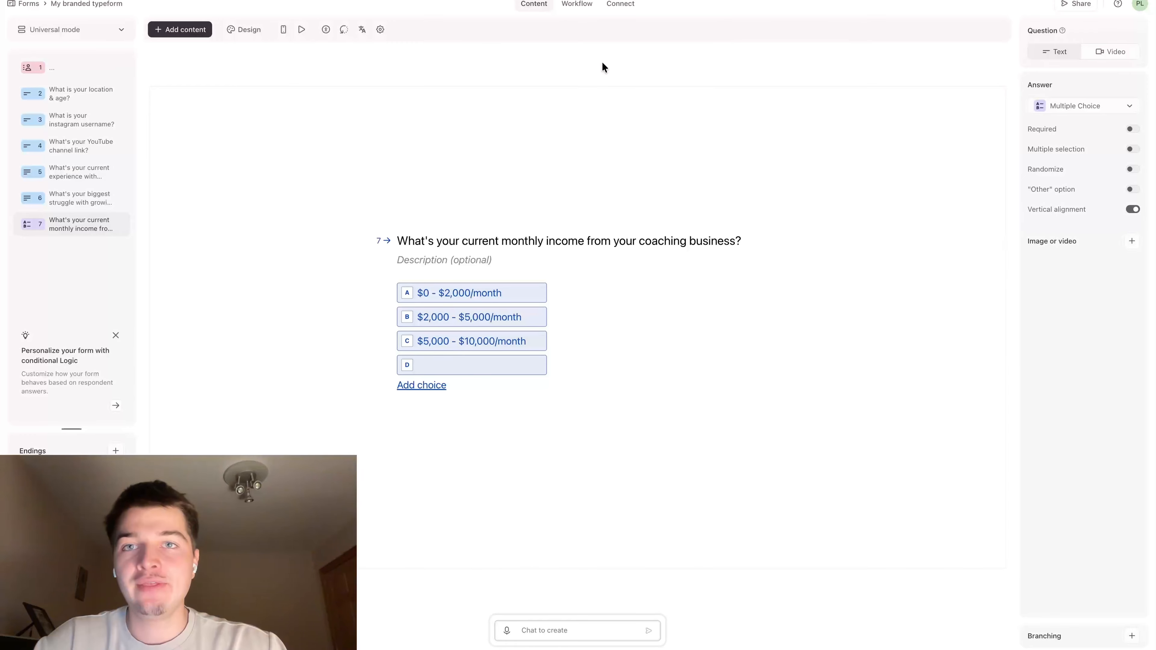
click(510, 365)
key(super+v)
click(654, 445)
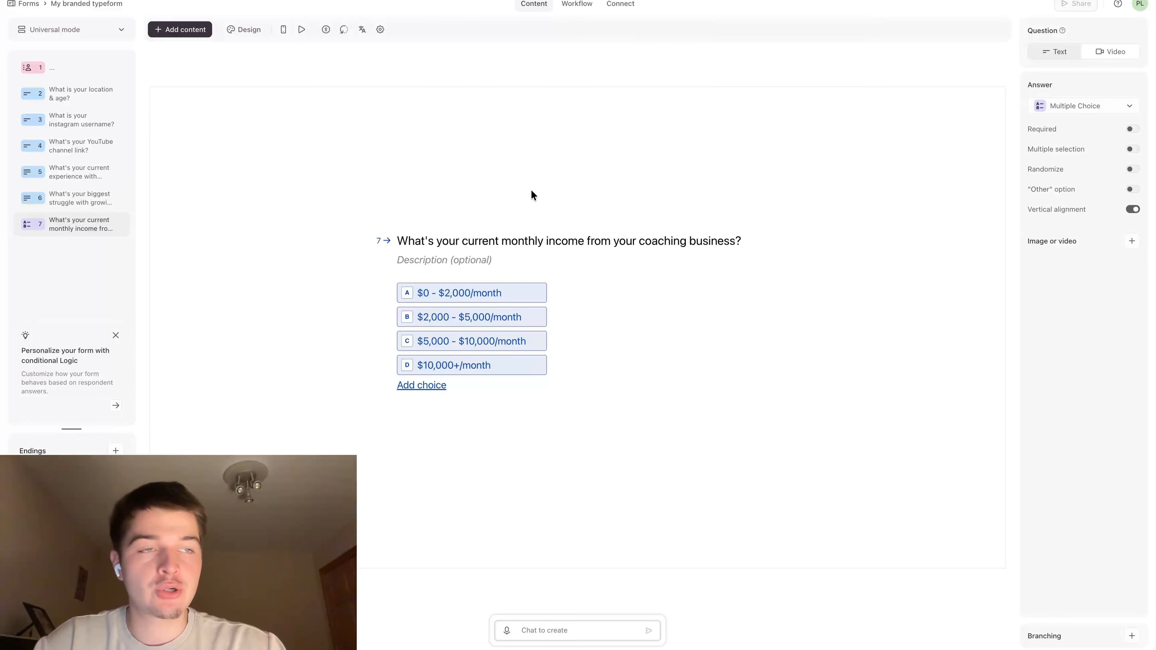
Return to the Claude chat and review the reason given for asking Question 8 on current income
key(super+Tab)
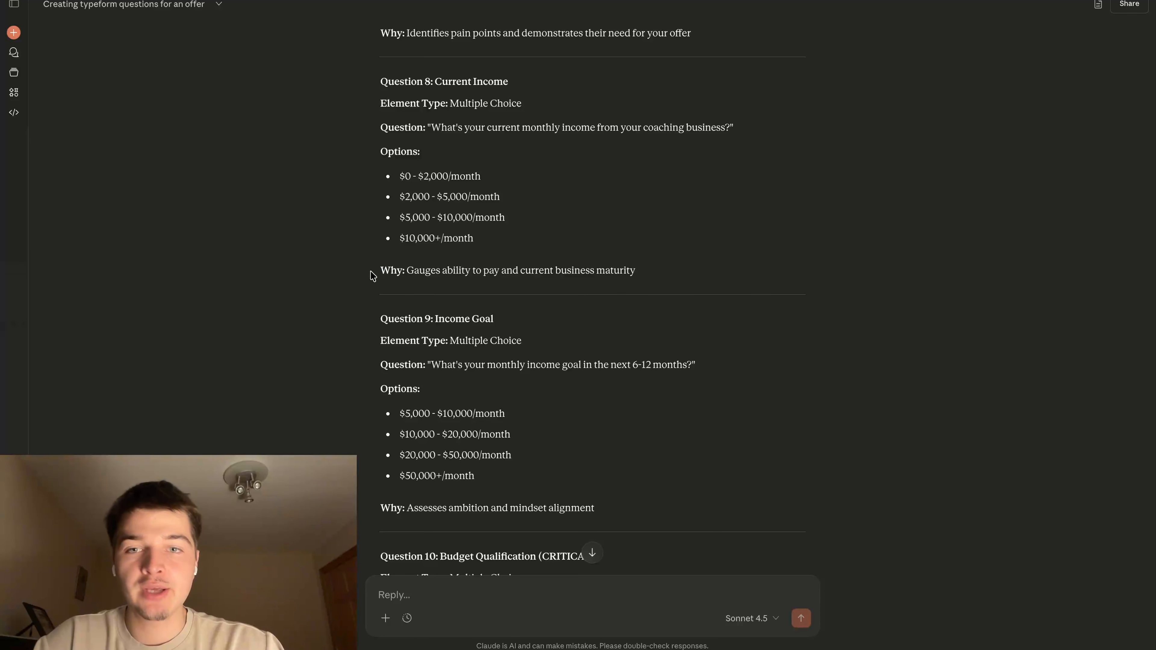
drag(370, 272, 670, 286)
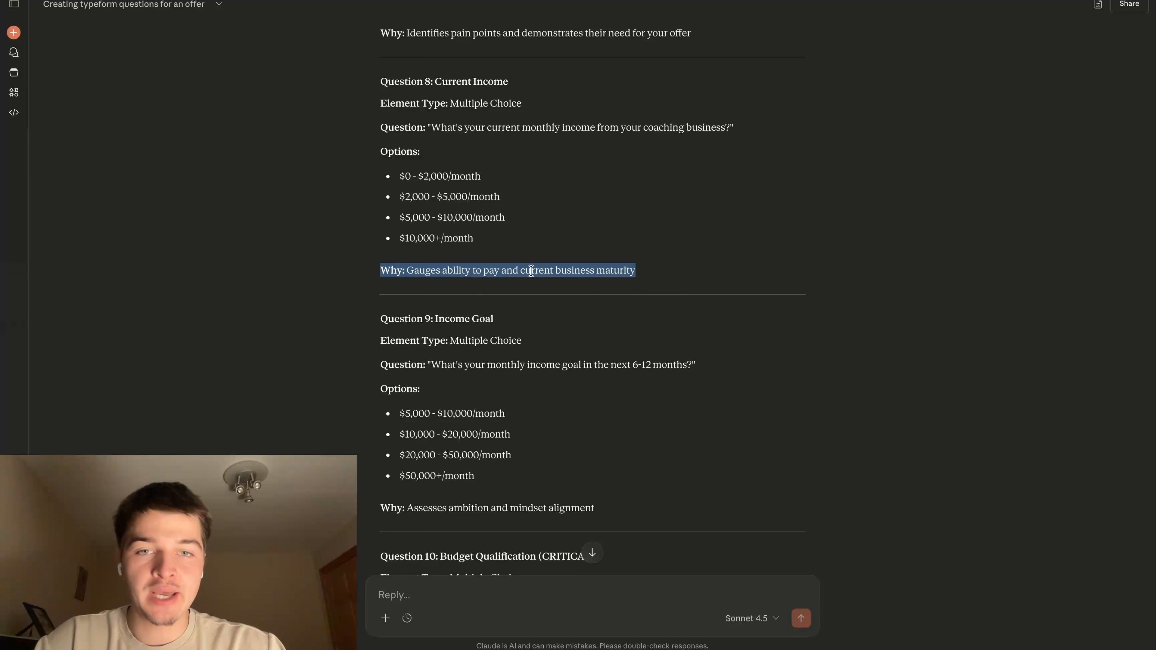
click(593, 319)
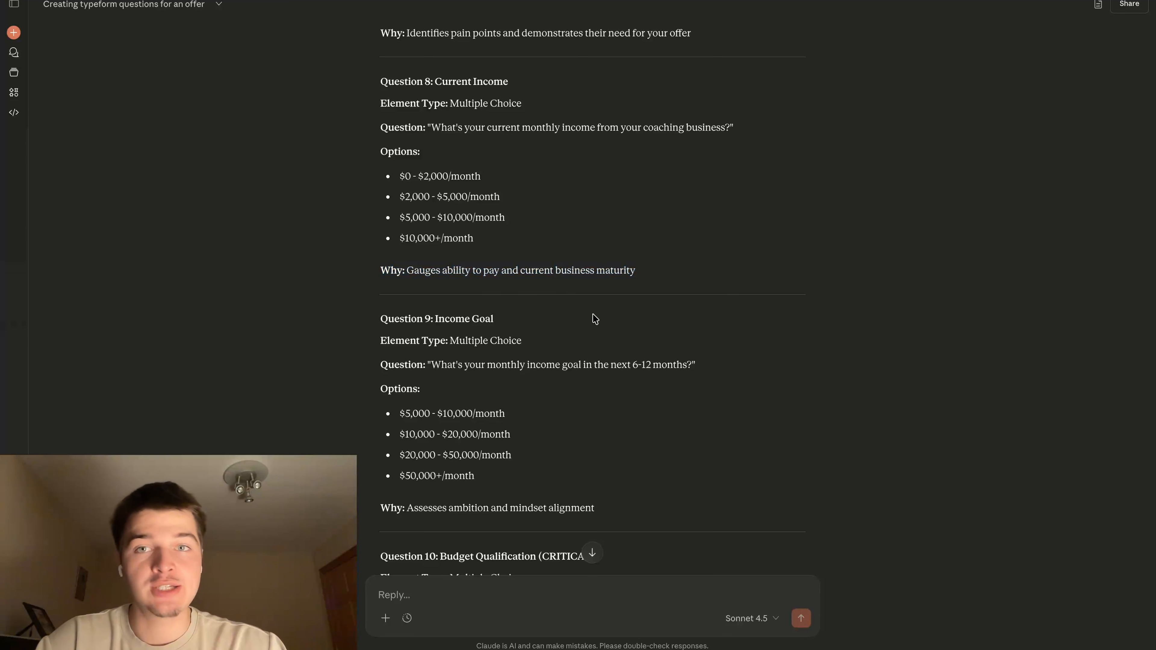
Examine Claude's Question 9 on the 6-12 month income goal and compare its options with those of Question 8
scroll(595, 319, down, 2)
scroll(518, 331, down, 1)
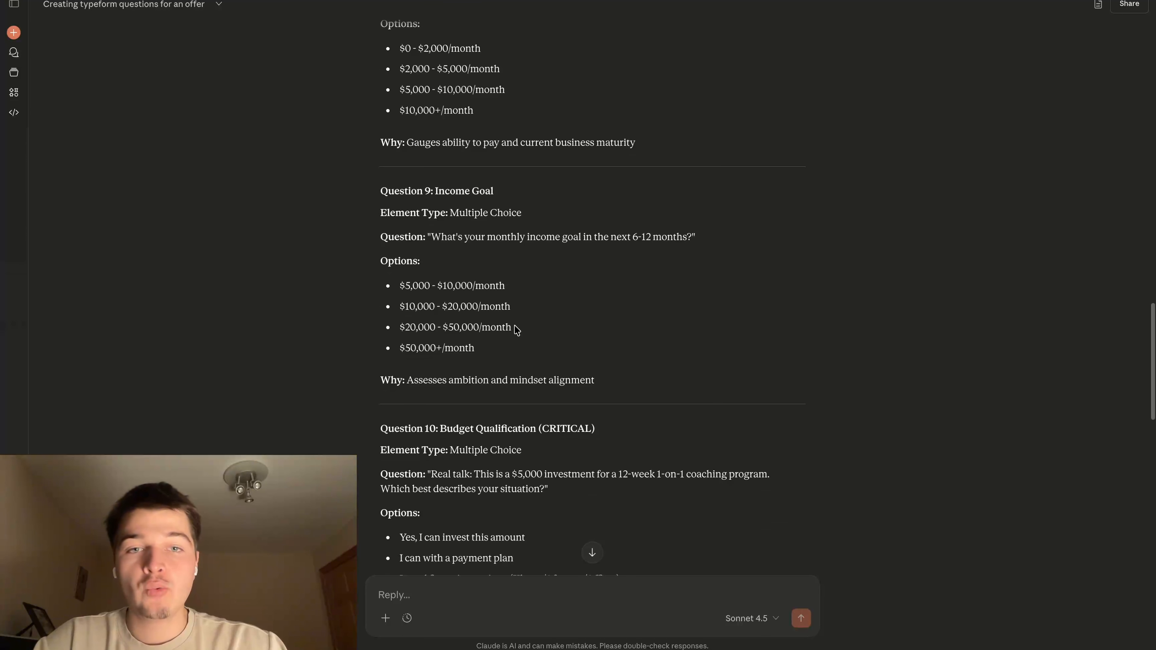
drag(430, 238, 620, 250)
click(615, 255)
scroll(623, 273, up, 1)
scroll(620, 270, up, 3)
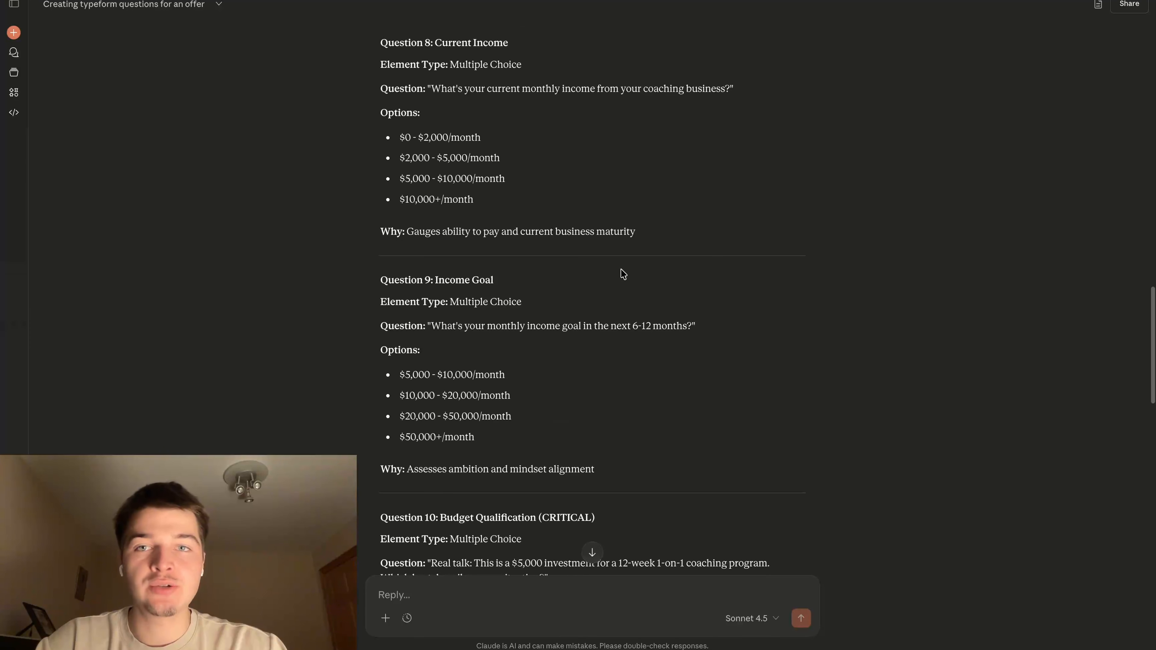
drag(378, 127, 678, 408)
scroll(679, 408, down, 2)
click(679, 407)
scroll(646, 383, down, 2)
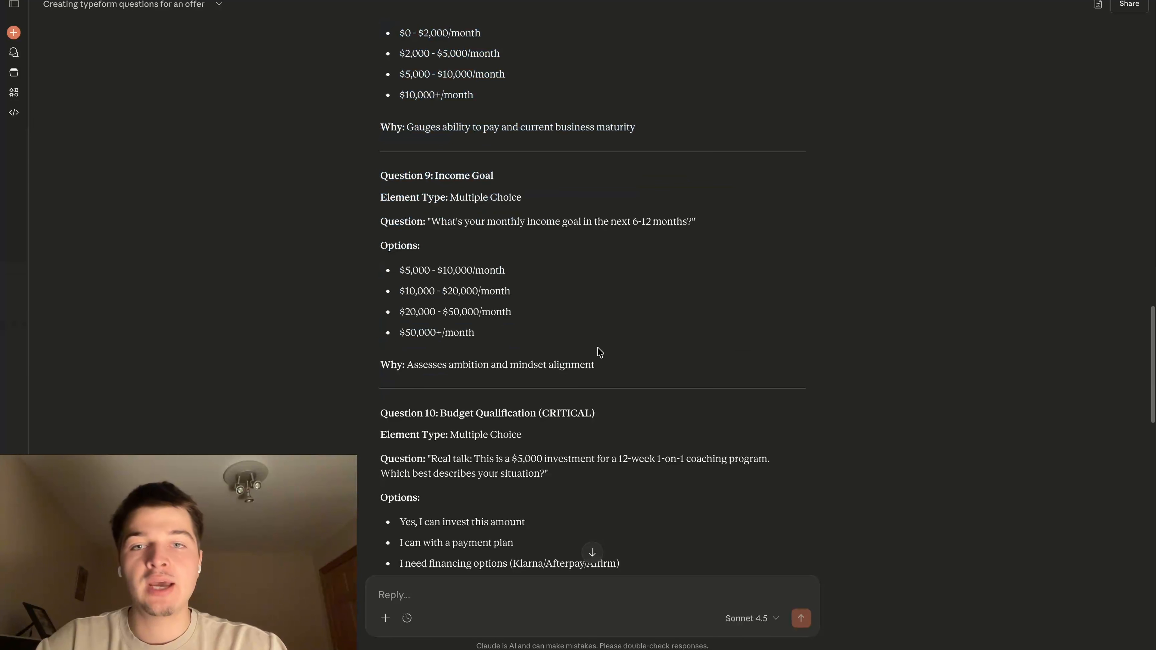
Review Claude's Question 9 block again, focusing on its highest option, "$50,000+/month"
drag(381, 179, 600, 318)
click(620, 329)
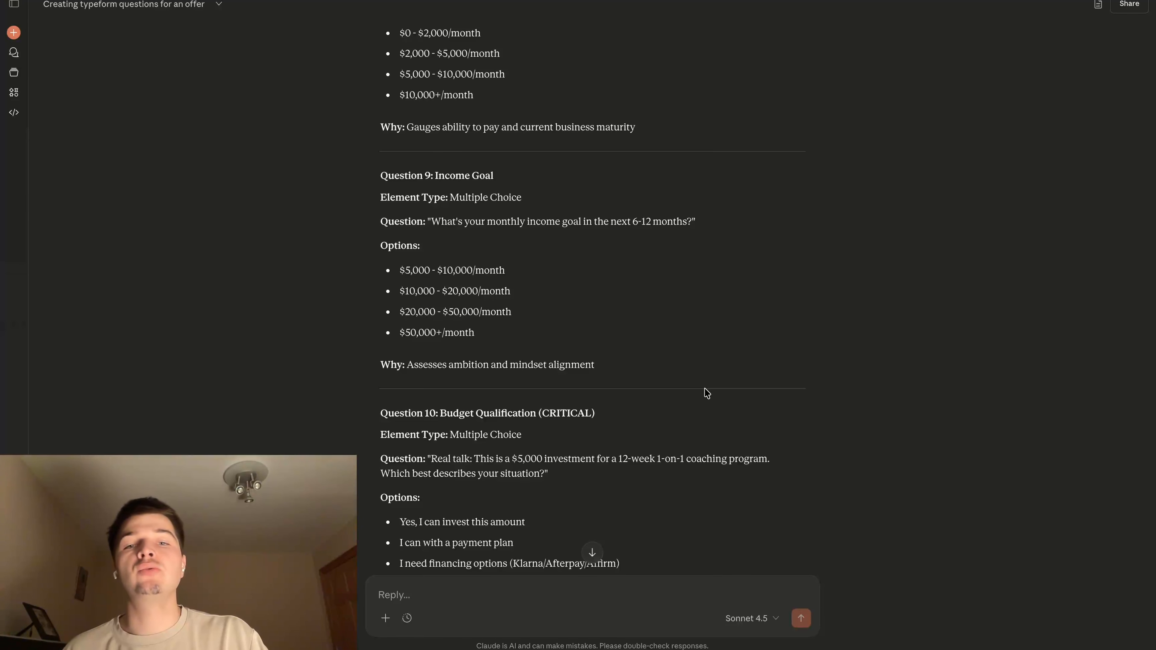
drag(397, 338, 500, 340)
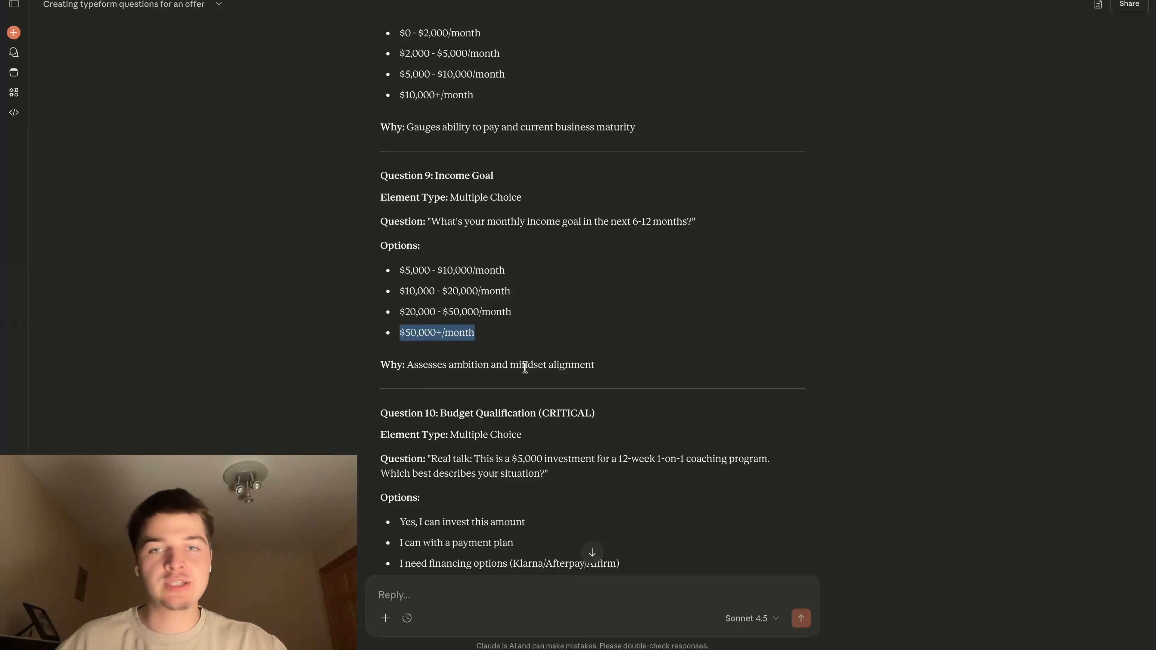
click(475, 246)
Copy Claude's Question 9 and add it to the Typeform as a multiple choice question, "What's your monthly income goal in the next 6-12 months?"
drag(432, 218, 692, 221)
click(594, 291)
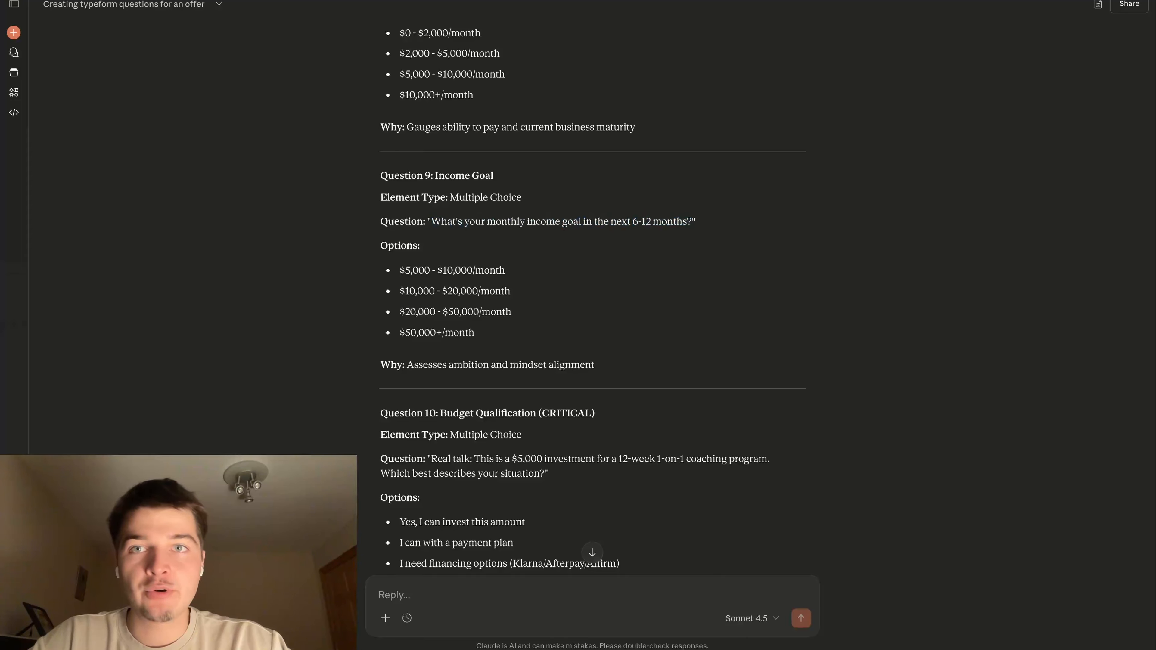
click(474, 0)
click(180, 30)
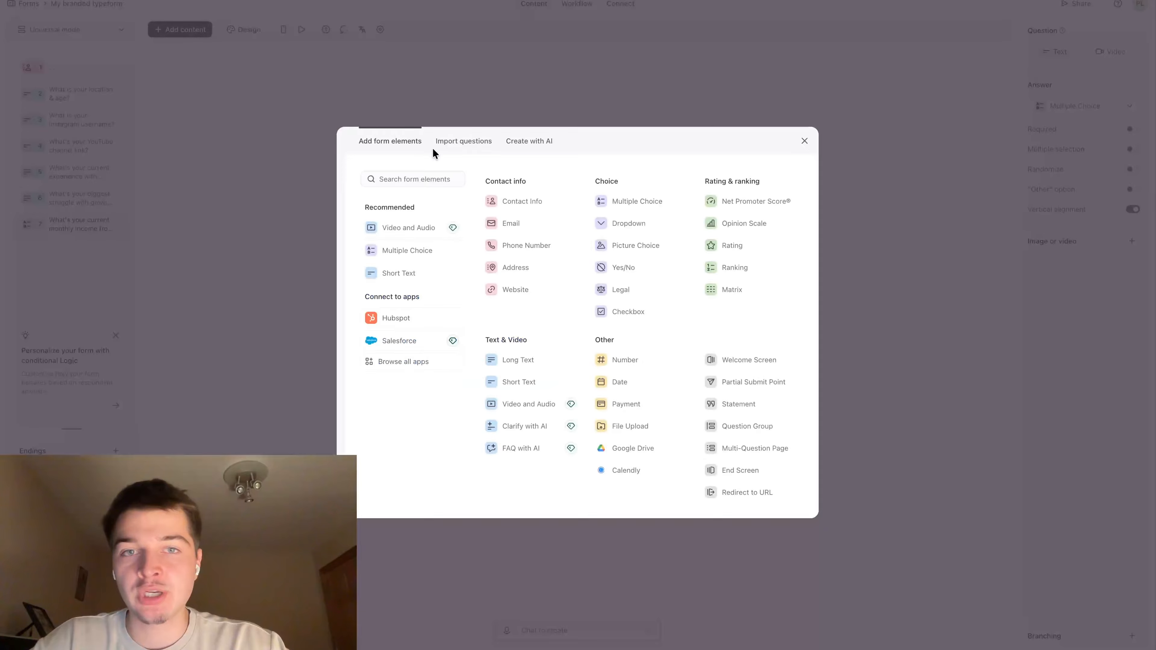
click(628, 201)
key(super+v)
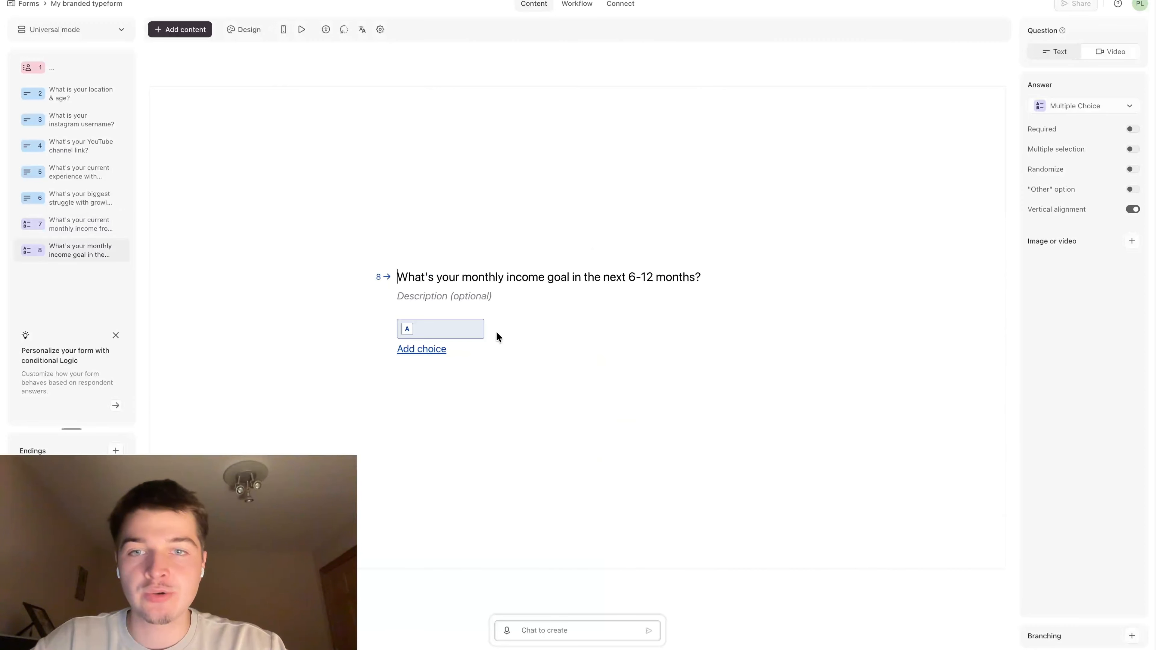
Check Claude's options for Question 9 and add three more blank choices to the income goal question in Typeform
key(super+Tab)
scroll(395, 183, down, 1)
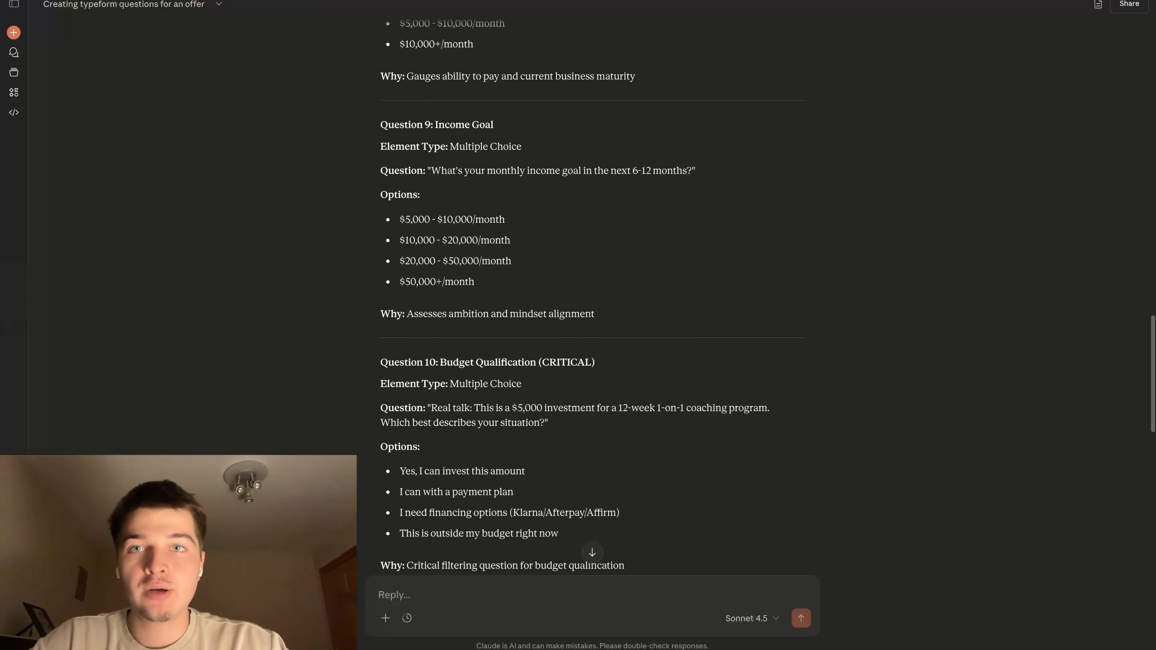
key(super+Tab)
click(422, 353)
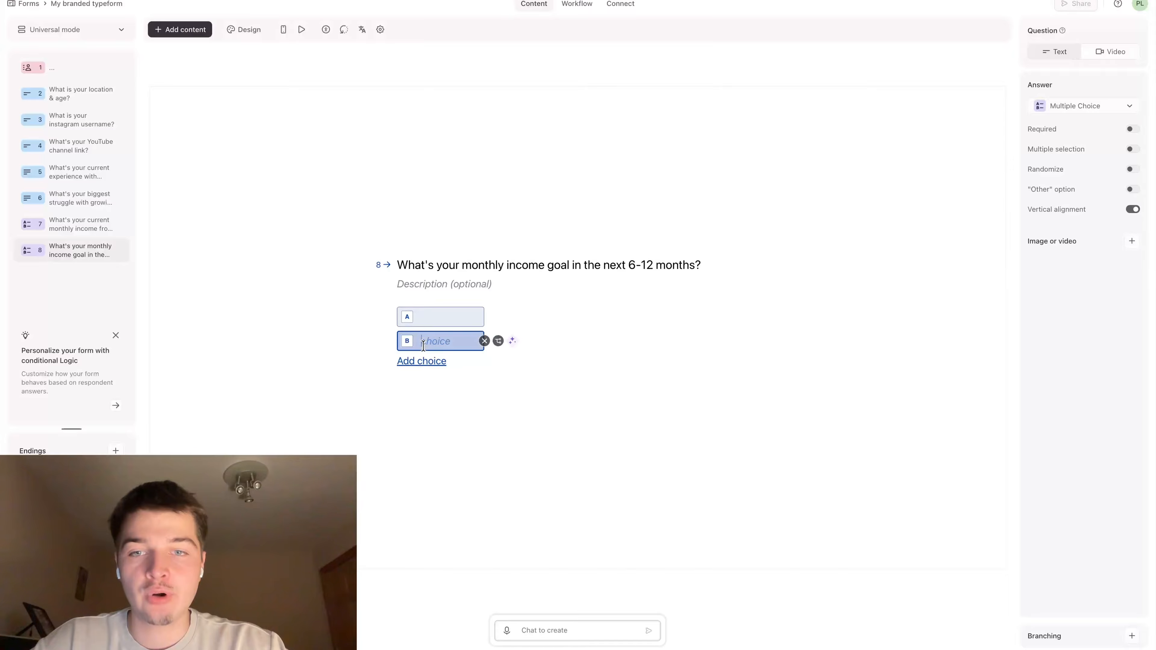
click(422, 362)
click(423, 378)
Fill choice A of the income goal question with Claude's first option, "$5,000 - $10,000/month"
key(super+Tab)
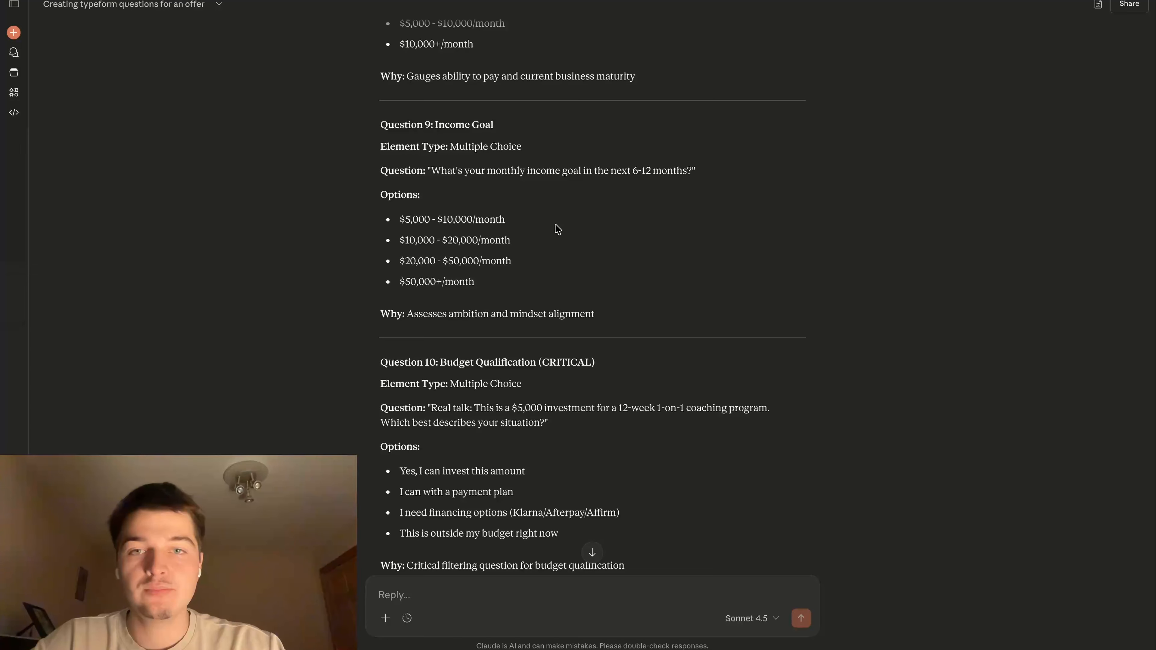
drag(400, 220, 533, 224)
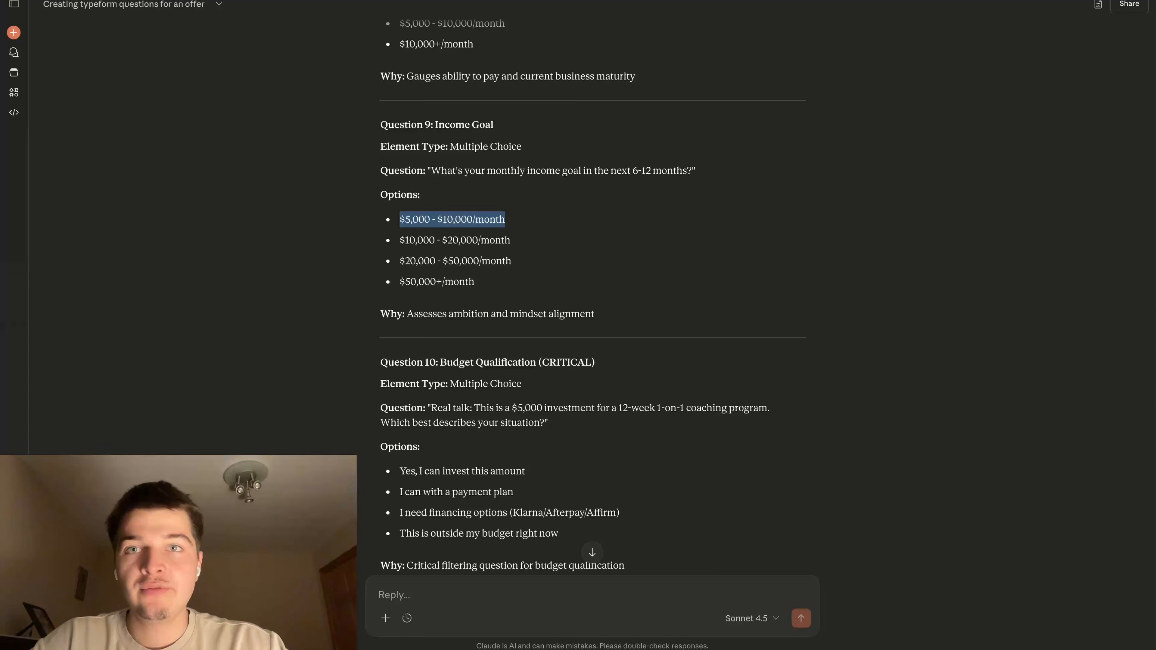
key(super+c)
key(super+Tab)
click(441, 300)
key(super+v)
Fill choice B of the income goal question with Claude's second option, "$10,000 - $20,000/month"
key(super+Tab)
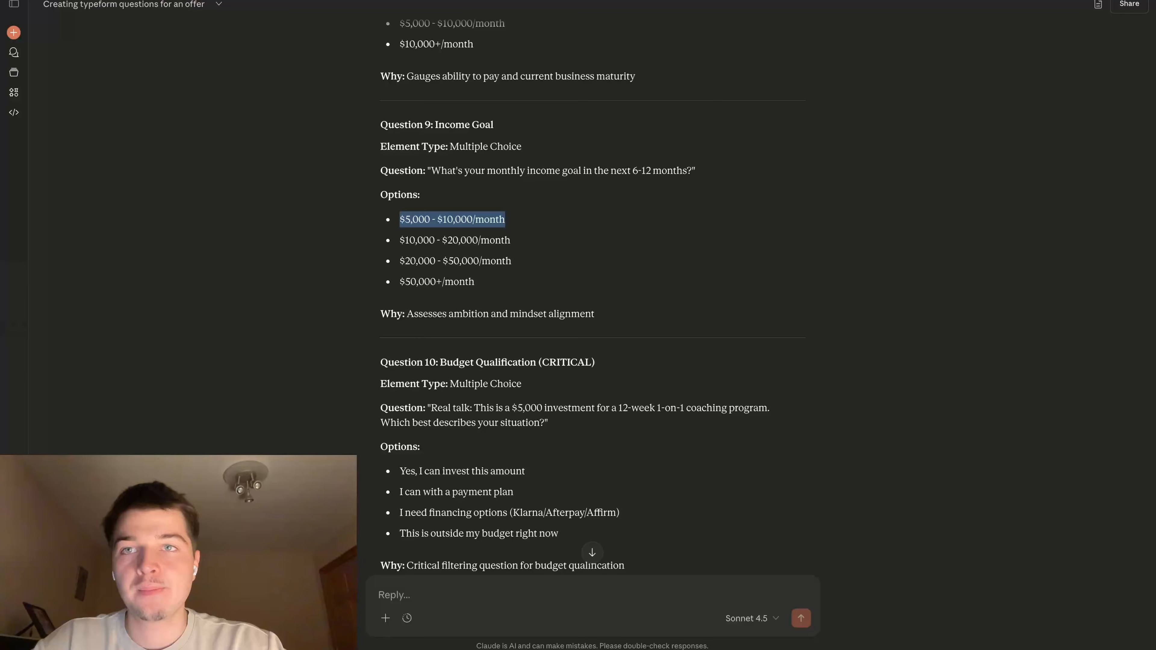
drag(399, 240, 536, 243)
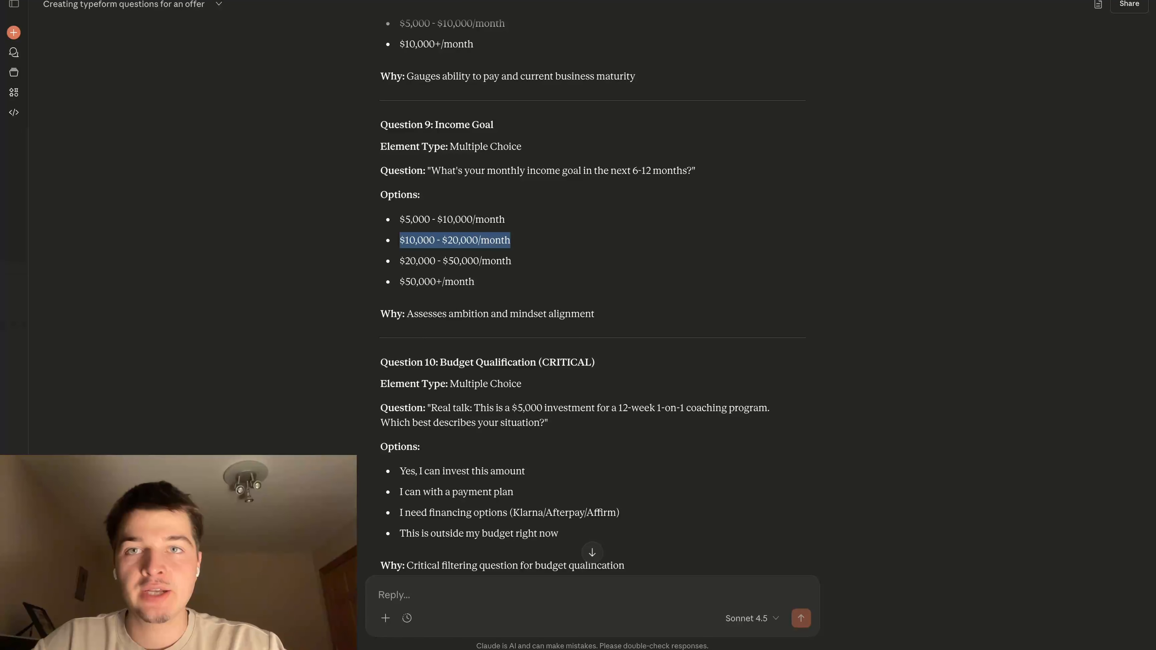
key(super+c)
key(super+Tab)
click(459, 323)
key(super+v)
Fill choice C of the income goal question with Claude's third option, "$20,000 - $50,000/month"
key(super+Tab)
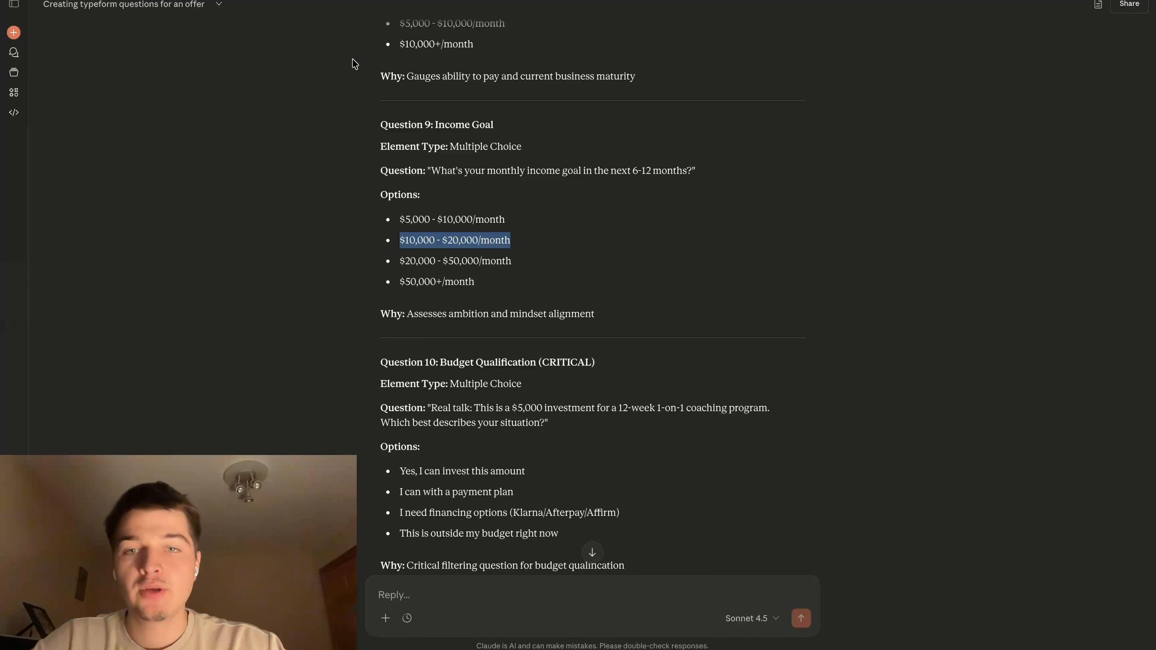
drag(399, 261, 531, 266)
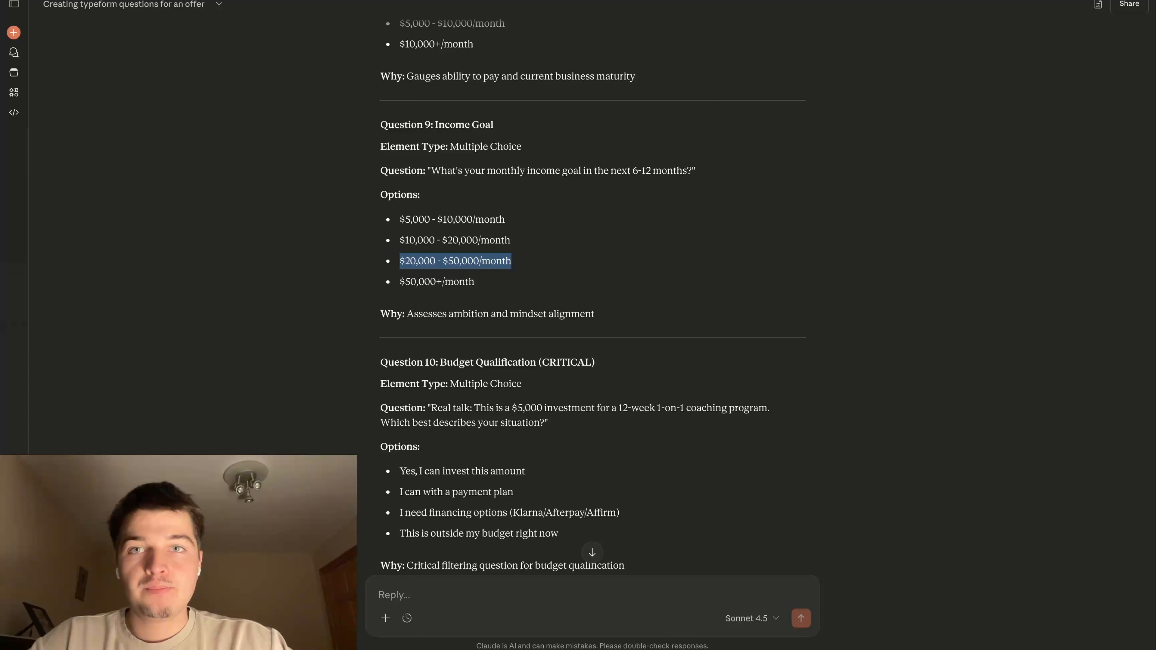
key(super+c)
key(super+Tab)
click(451, 340)
key(super+v)
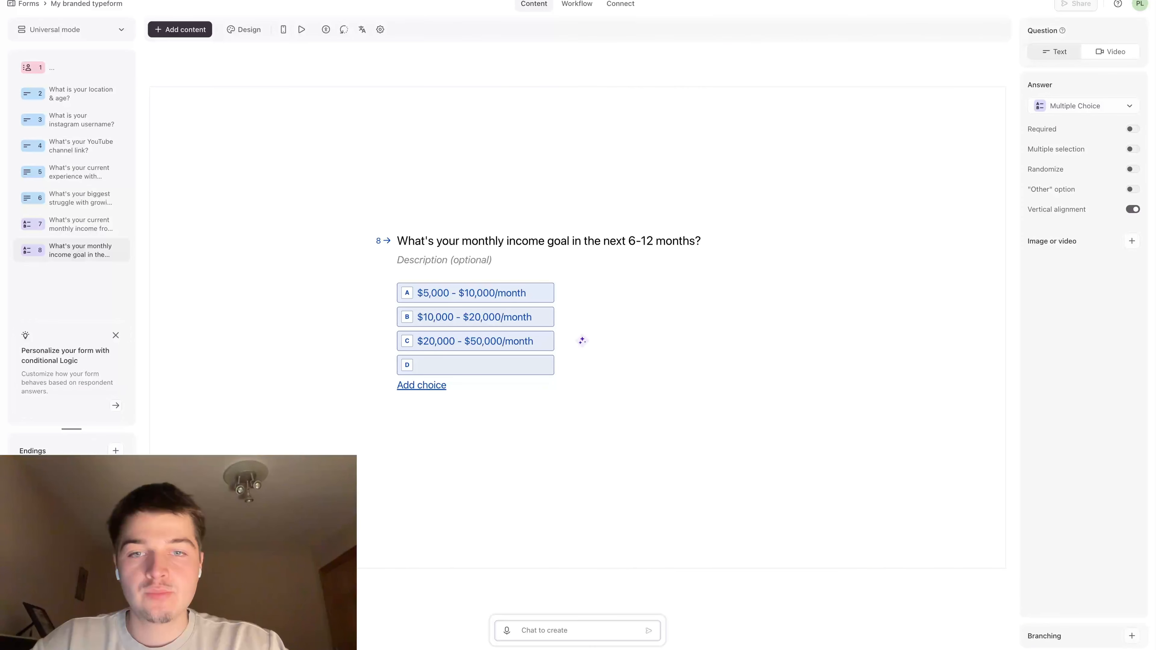
Fill choice D of the income goal question with Claude's last option, "$50,000+/month"
key(super+Tab)
drag(397, 280, 508, 283)
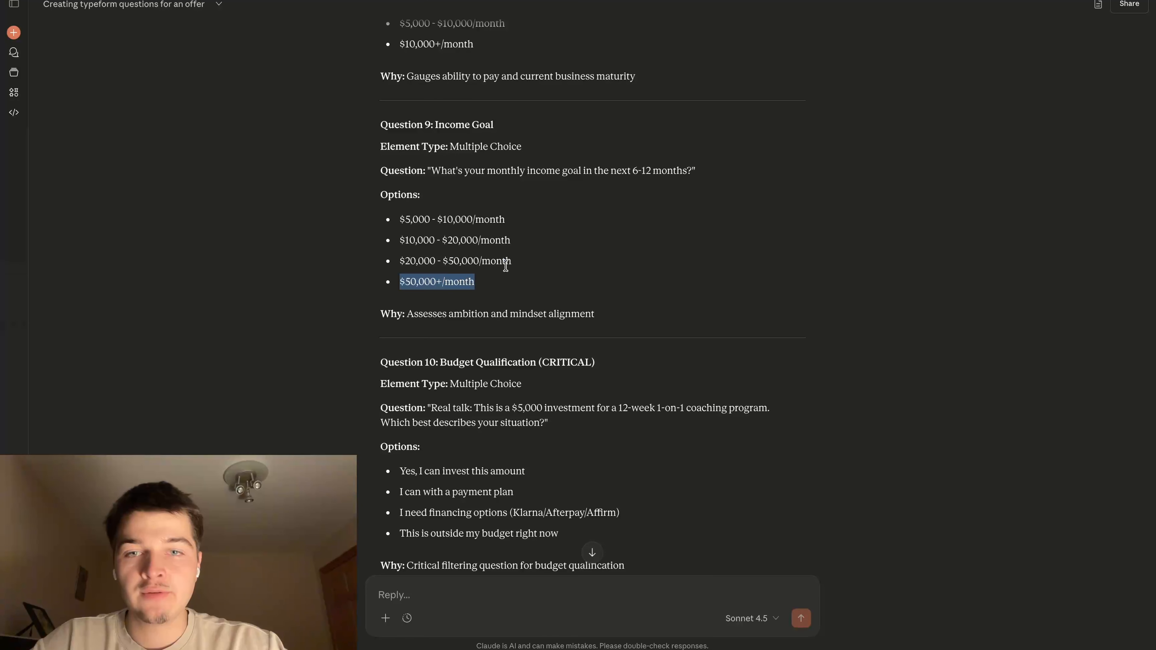
key(super+c)
key(super+Tab)
click(460, 371)
key(super+v)
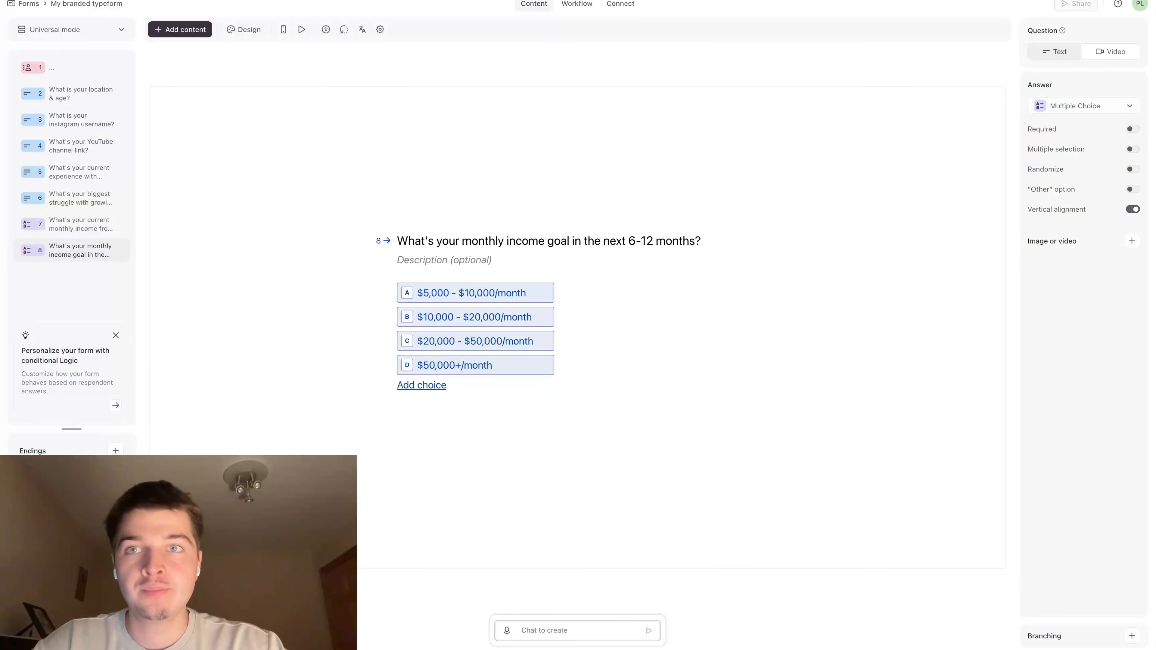
Return to the Claude chat and examine Question 10 on budget qualification, including its wording, options and reason
key(super+Tab)
scroll(591, 296, down, 5)
drag(549, 205, 476, 206)
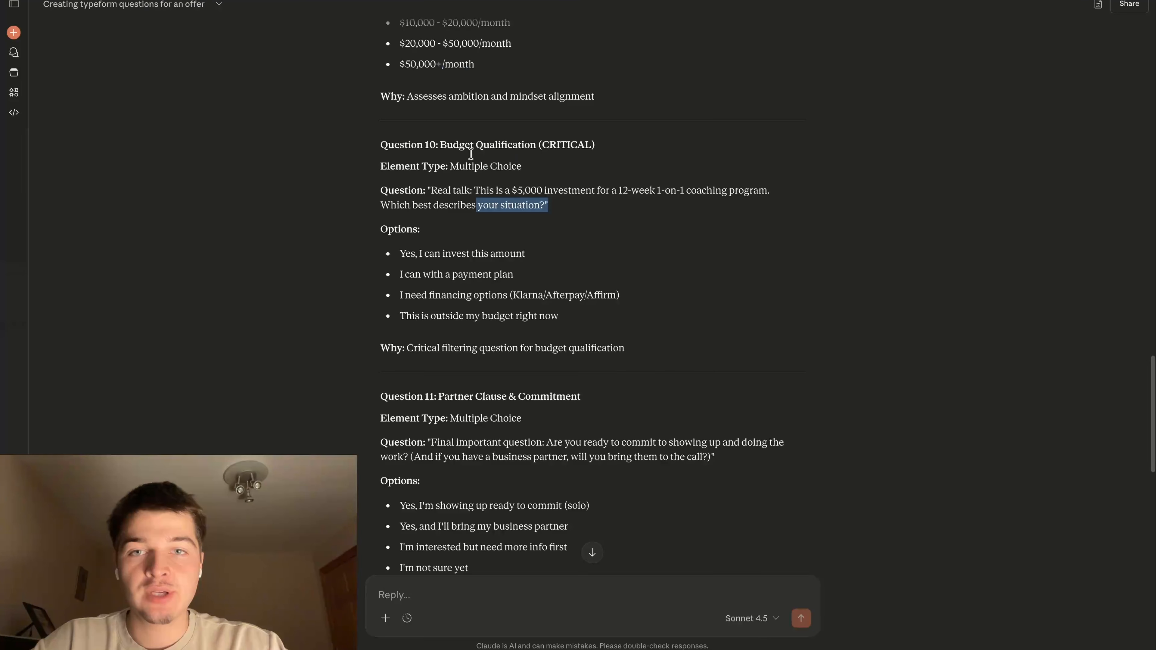
drag(370, 143, 668, 359)
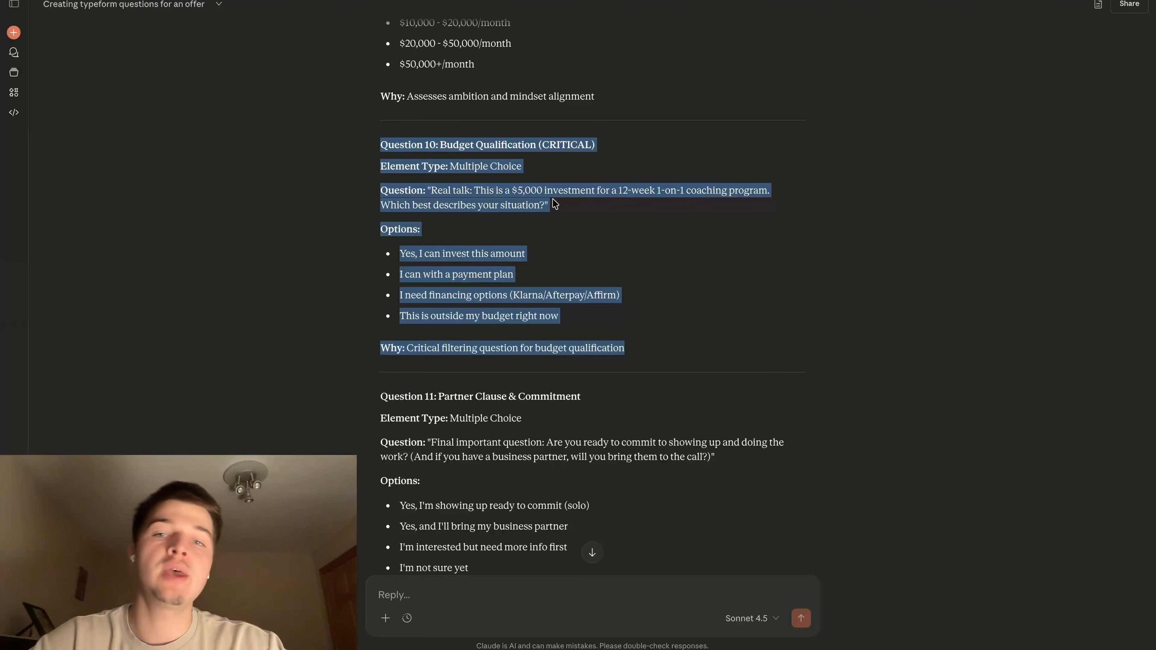
click(538, 241)
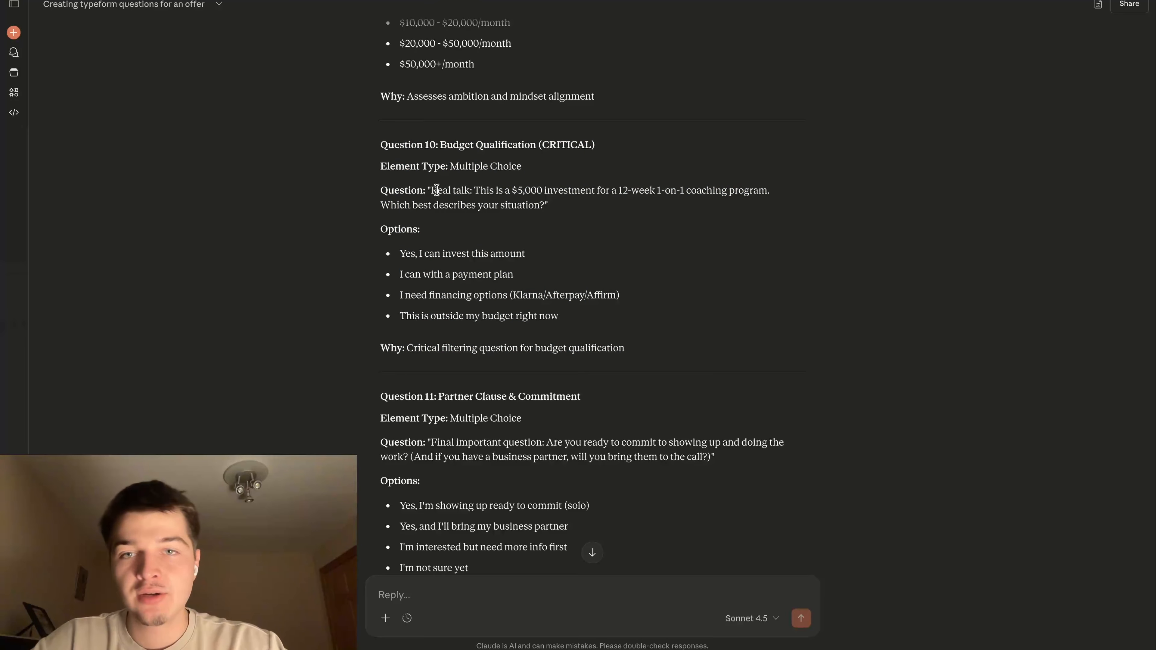
drag(430, 190, 477, 189)
click(468, 188)
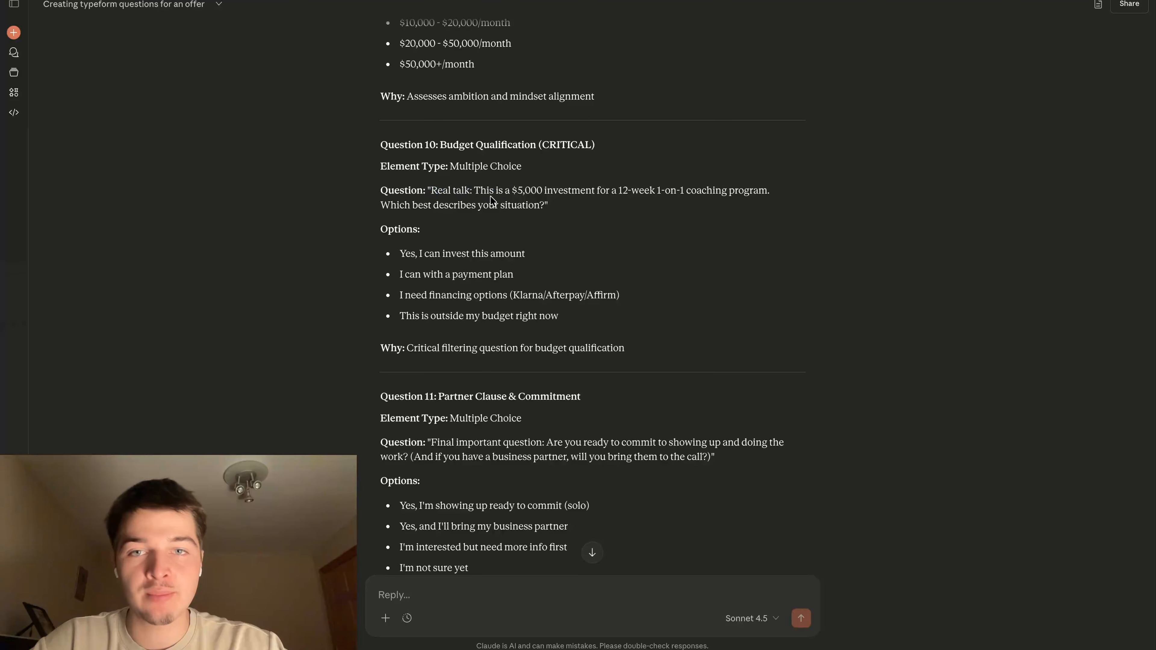
drag(474, 190, 538, 204)
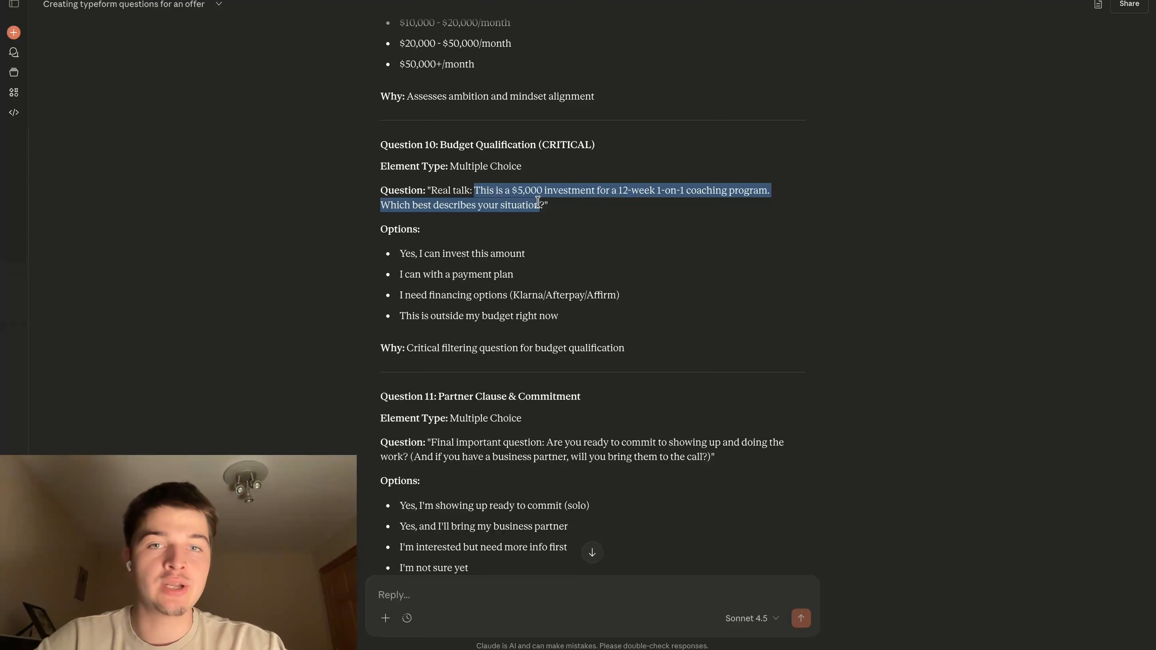
click(561, 205)
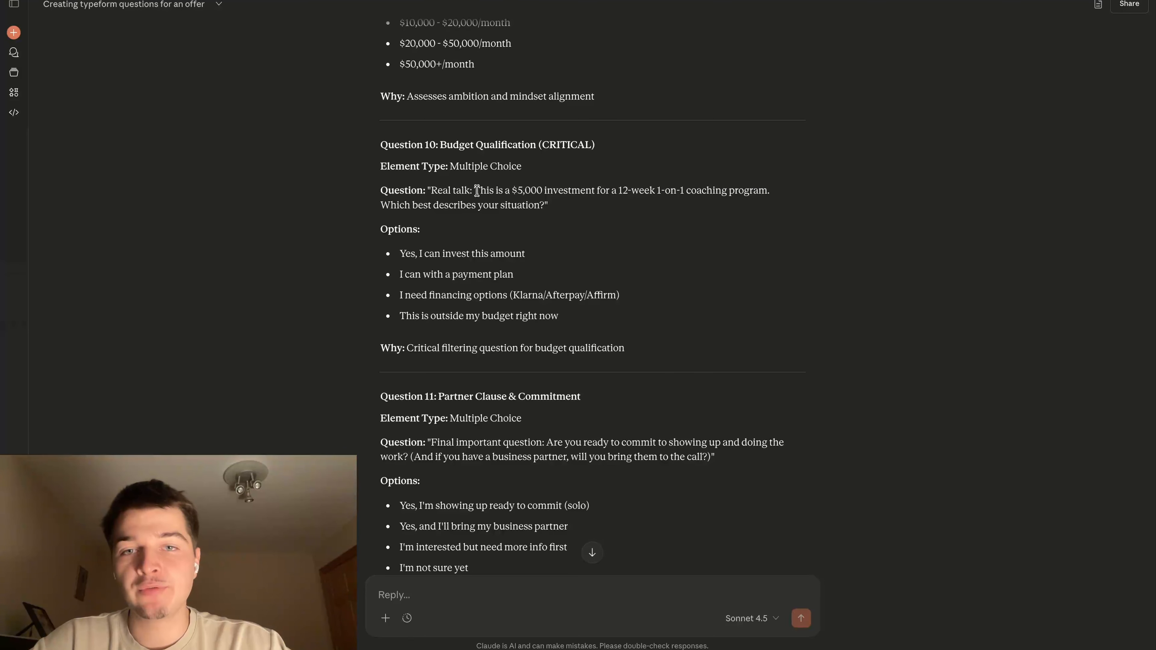
Add a multiple choice question to the Typeform with Claude's Question 10 text, leaving out the opening "Real talk:"
drag(476, 191, 538, 205)
click(510, 200)
key(ctrl+Tab)
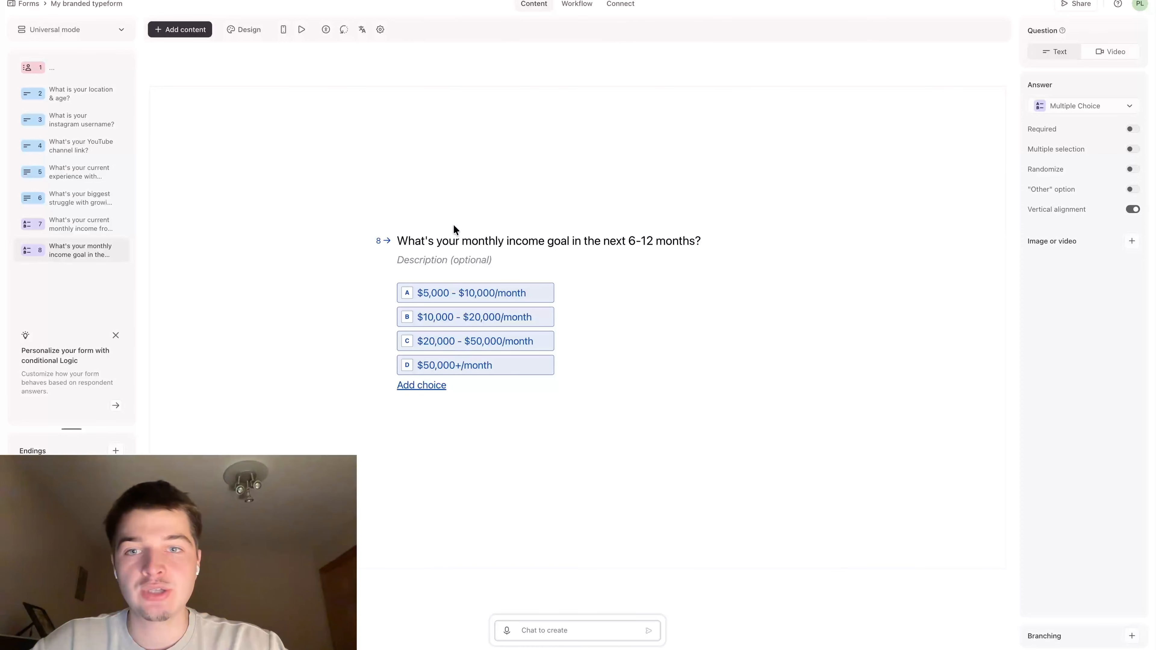
key(ctrl+shift+Tab)
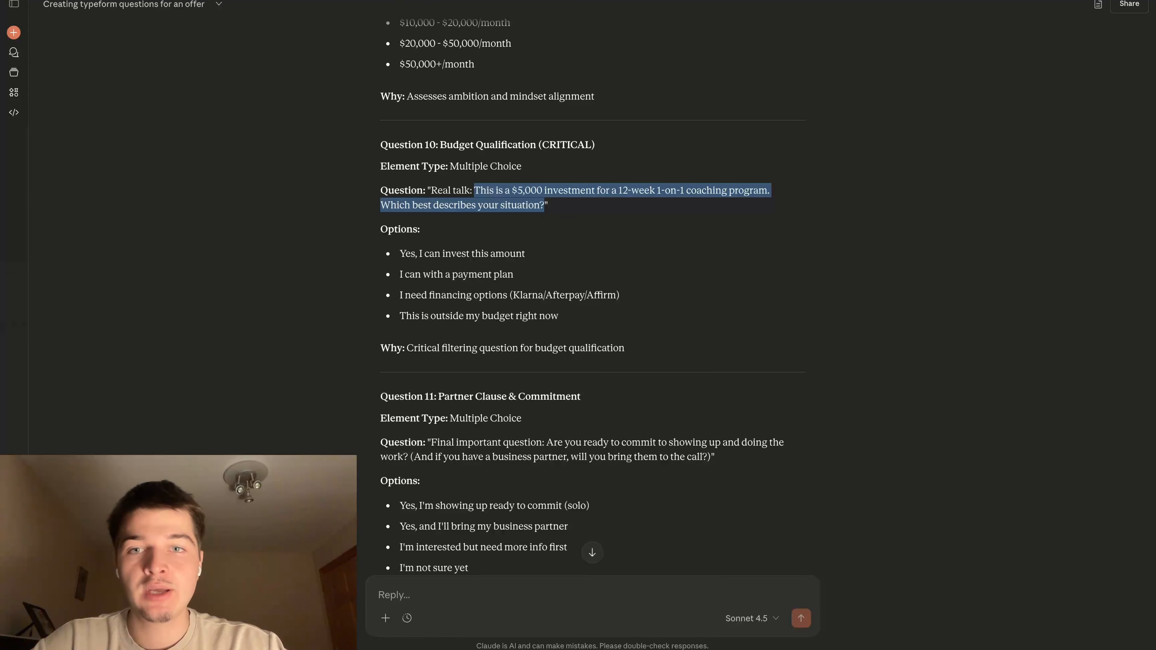
key(ctrl+Tab)
click(175, 29)
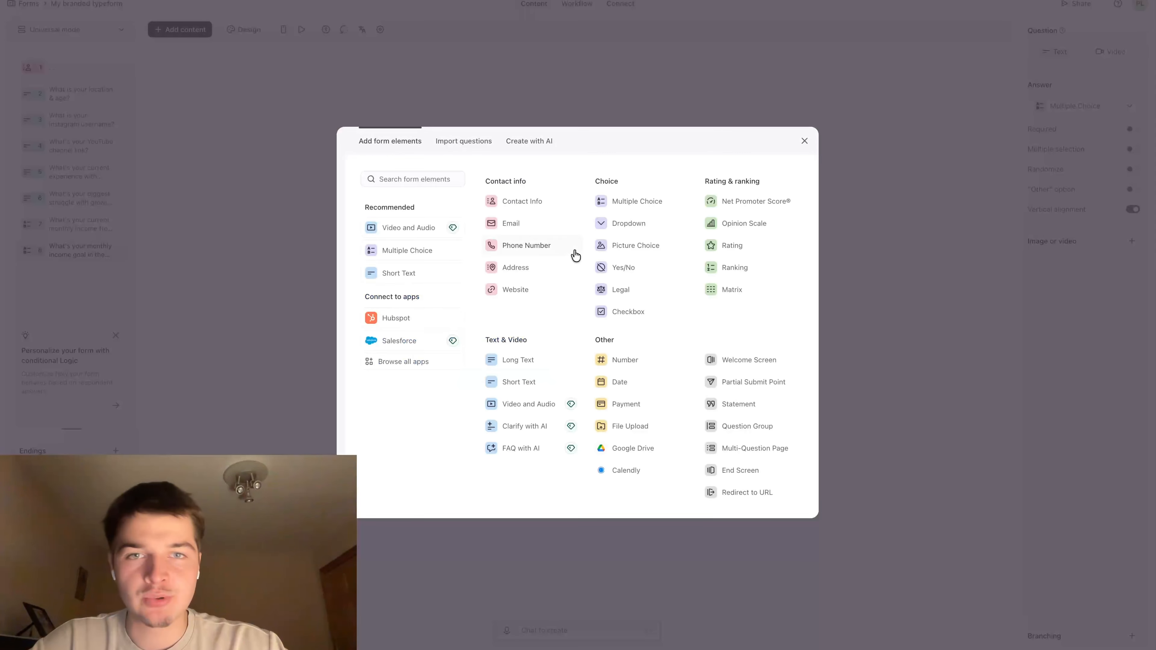
click(605, 204)
click(412, 276)
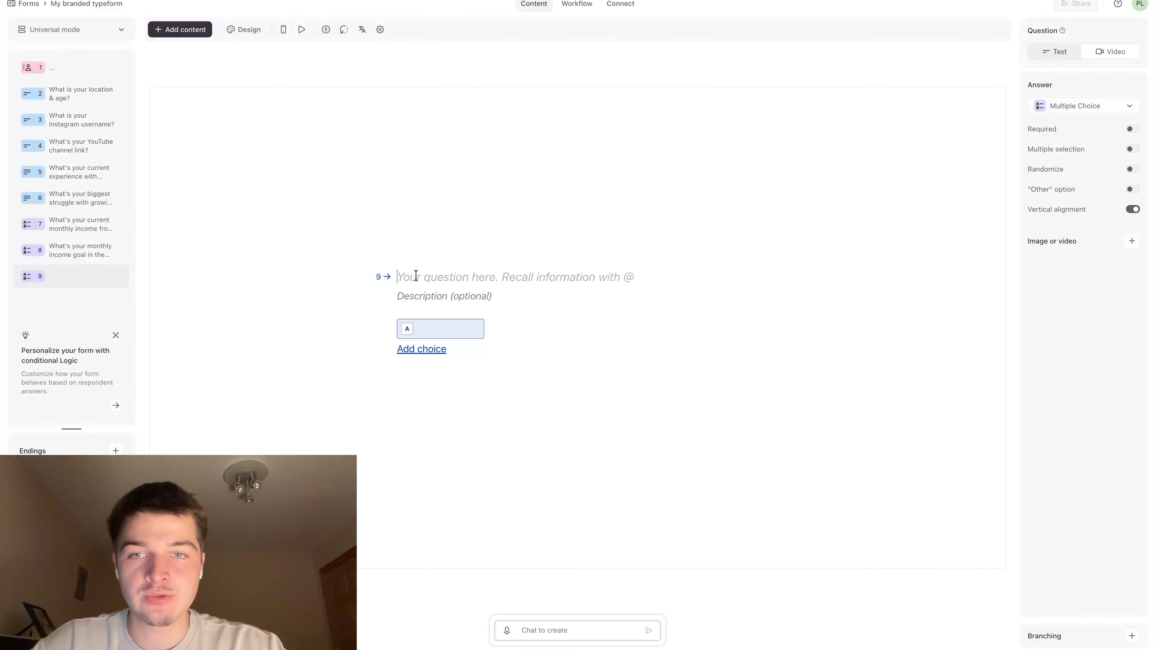
key(ctrl+v)
Replace the $5,000 price in the budget question with "mid four figure" so it reads "This is a mid four figure investment"
drag(442, 266, 484, 266)
text(mid four fig)
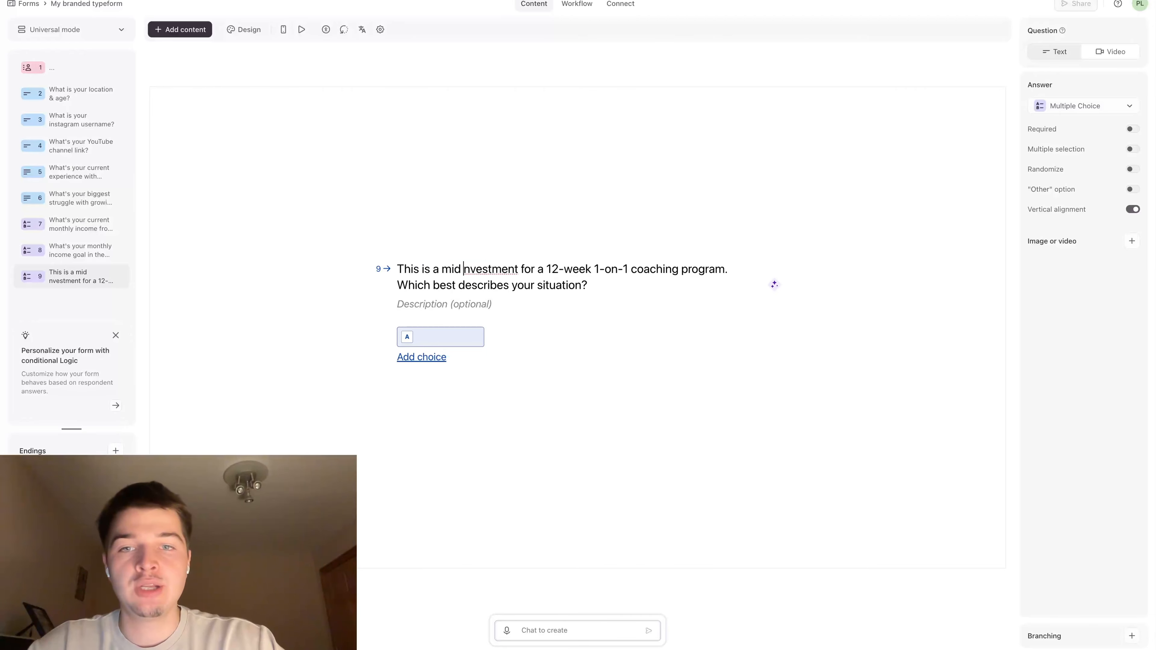
text(ure )
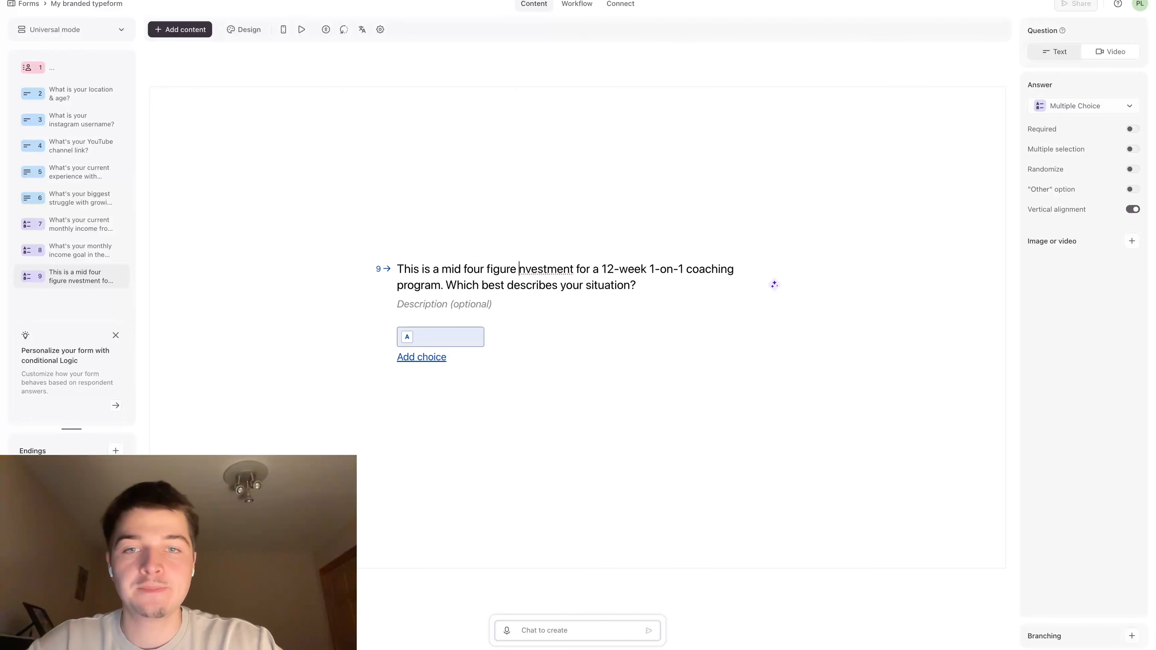
text(i)
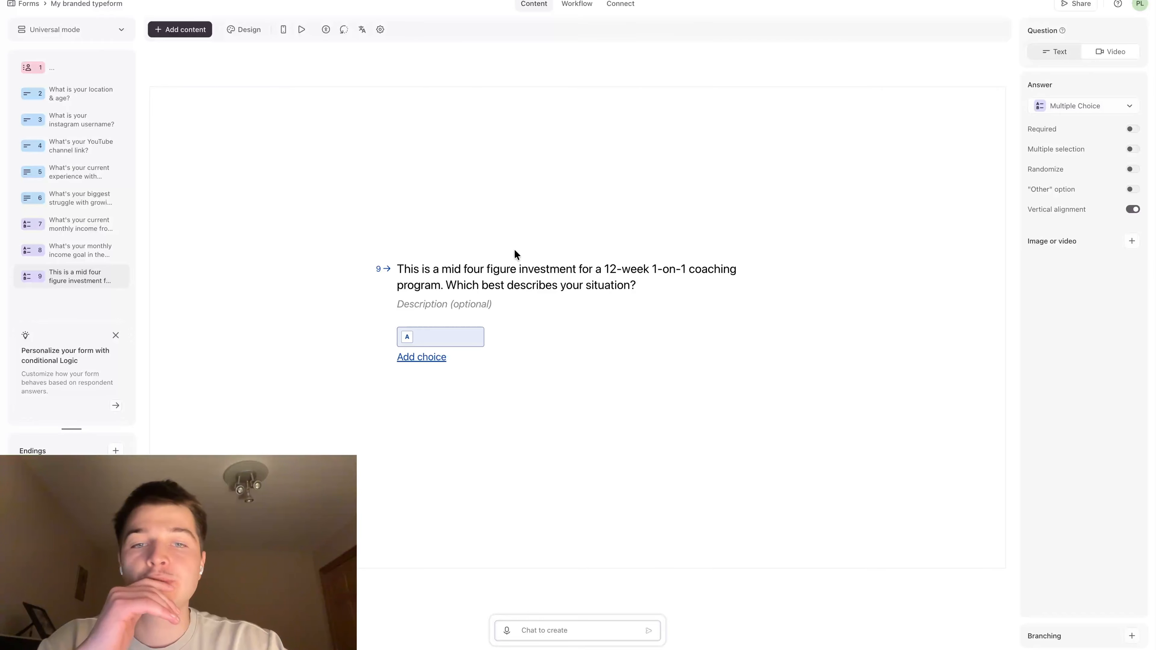
Add three more blank choices to the budget question
click(435, 357)
click(424, 371)
click(423, 385)
Fill choice A of the budget question with Claude's first option, "Yes, I can invest this amount"
click(435, 1)
click(499, 262)
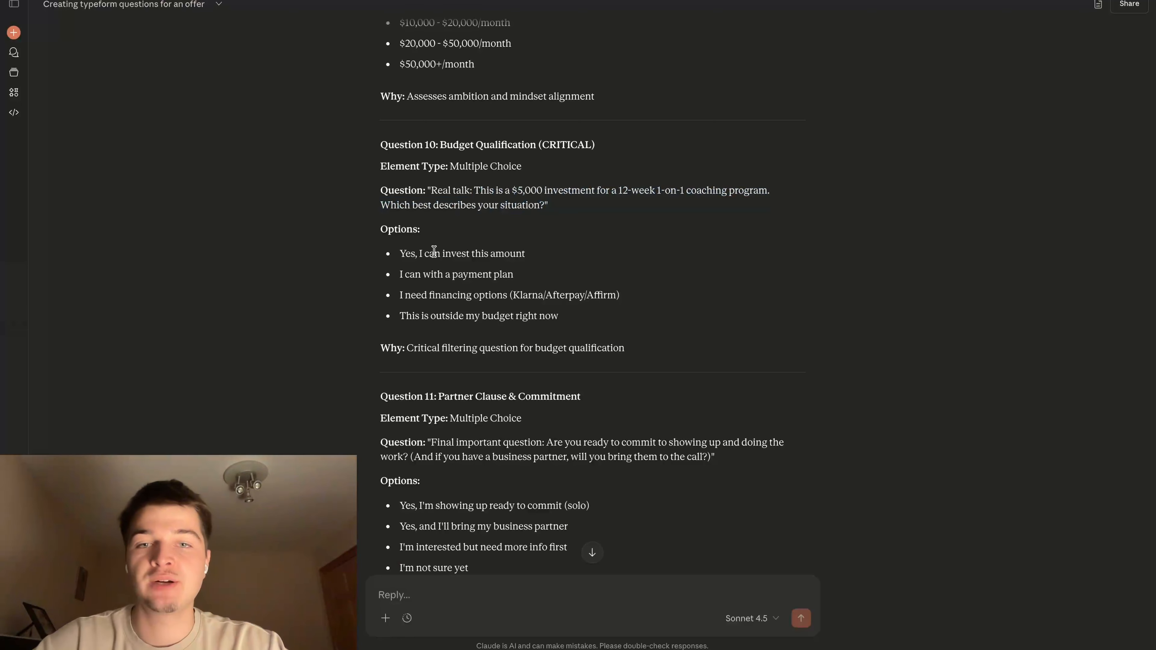
drag(399, 253, 549, 256)
key(ctrl+Tab)
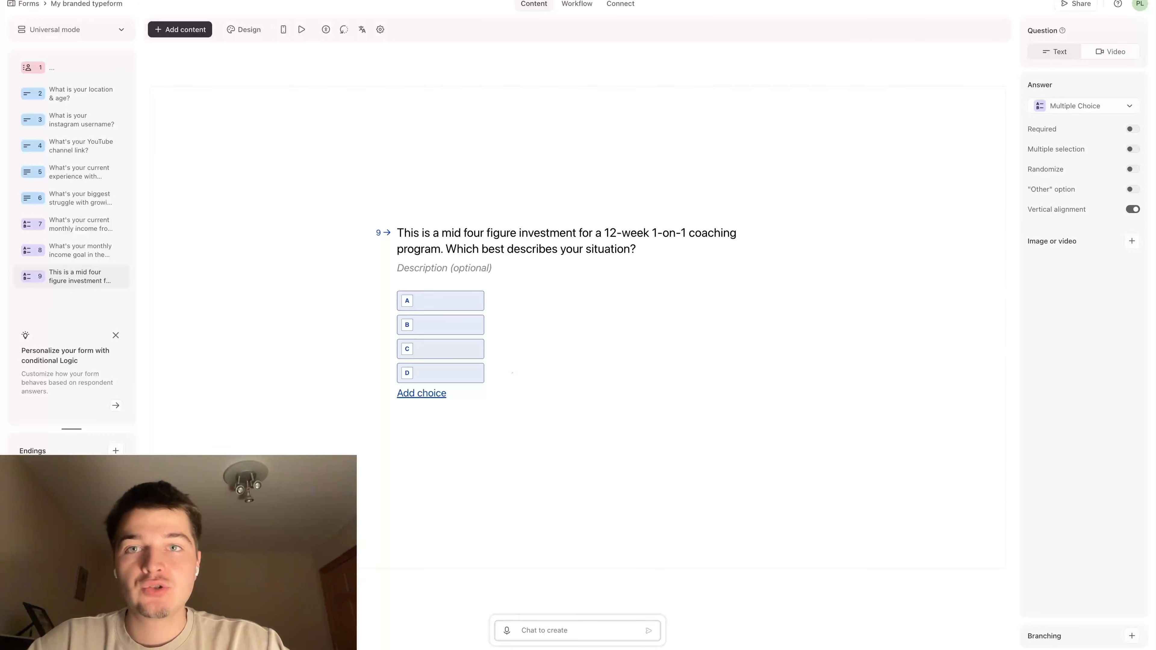
click(460, 302)
key(ctrl+v)
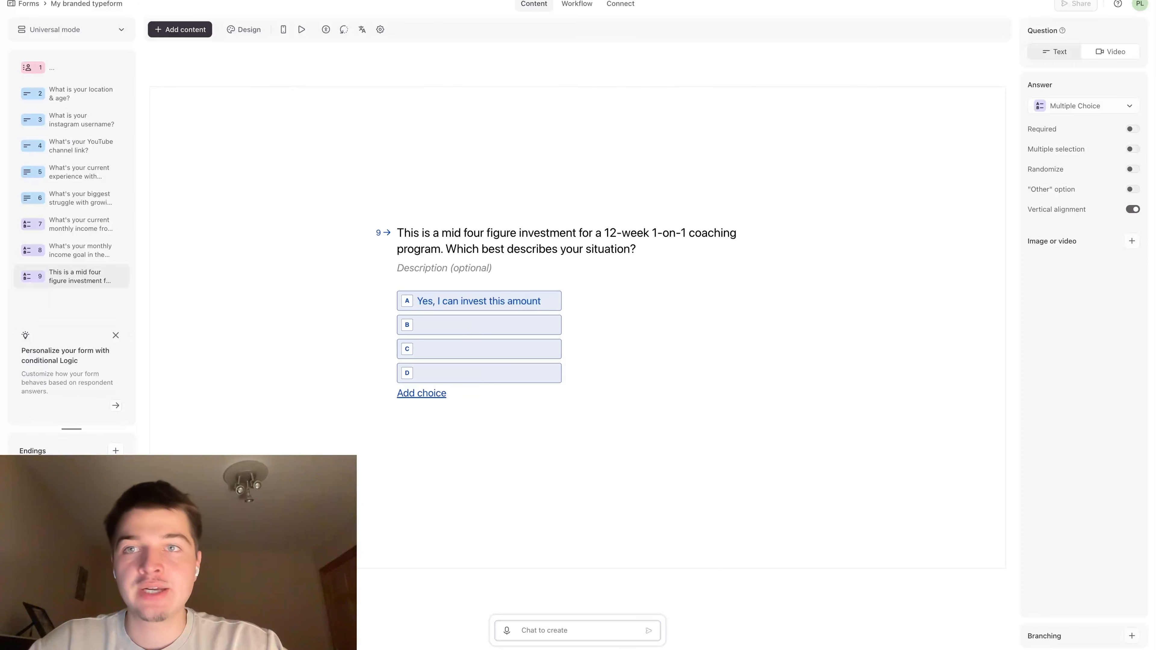
Fill choice B of the budget question with Claude's second option, "I can with a payment plan"
key(ctrl+Tab)
drag(400, 274, 546, 277)
key(ctrl+c)
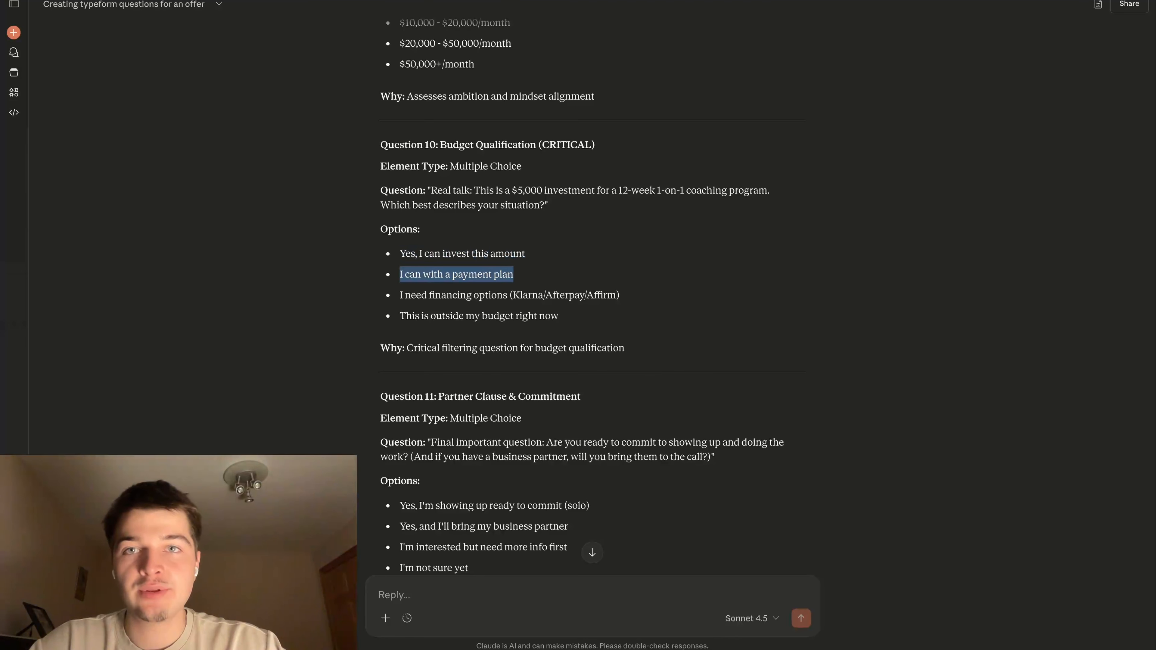
key(ctrl+Tab)
click(466, 330)
key(ctrl+v)
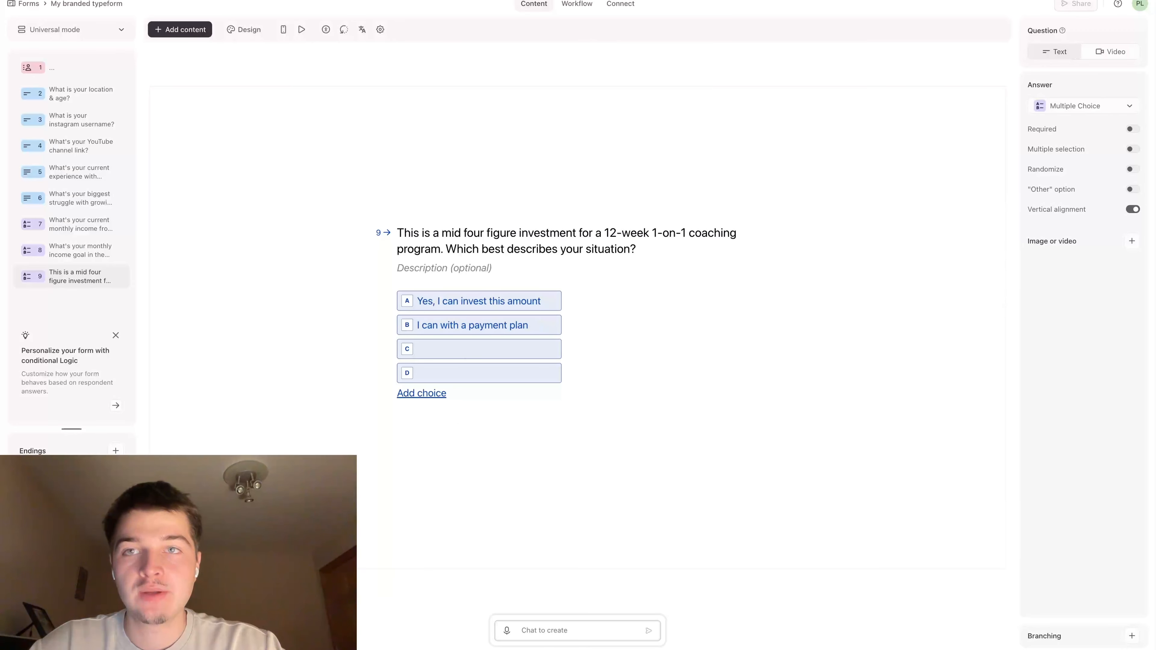
Fill choice C of the budget question with Claude's third option, "I need financing options (Klarna/Afterpay/Affirm)"
key(ctrl+Tab)
drag(399, 296, 631, 301)
key(ctrl+c)
key(ctrl+Tab)
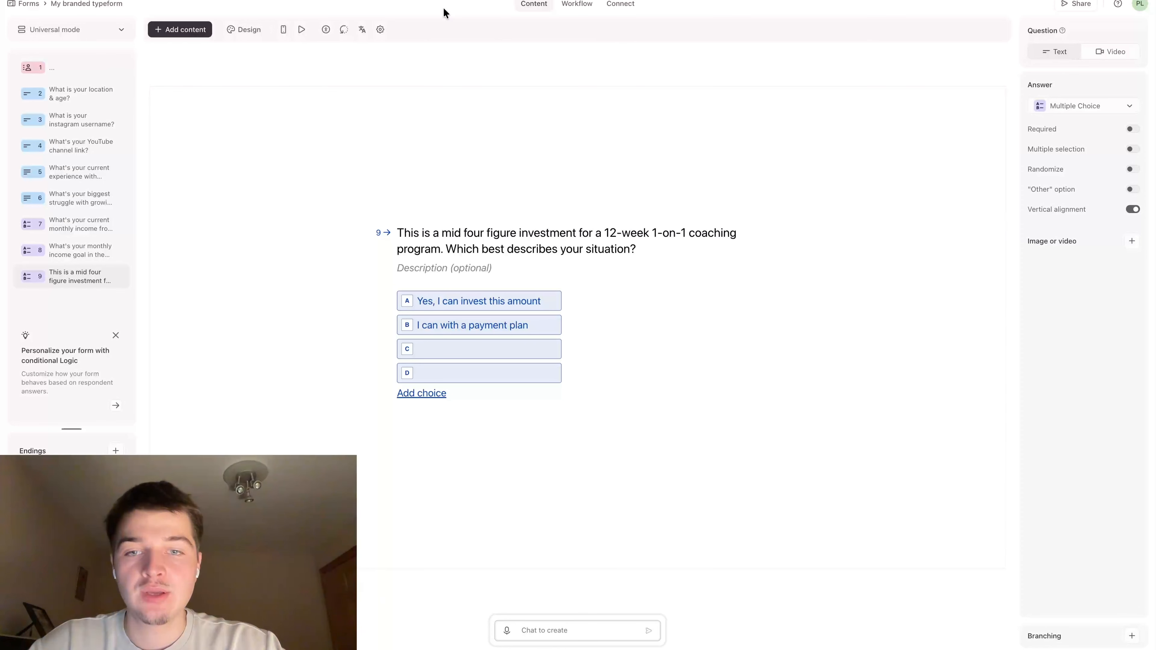
click(433, 355)
key(ctrl+v)
Fill choice D of the budget question with Claude's fourth option, "This is outside my budget right now"
key(ctrl+Tab)
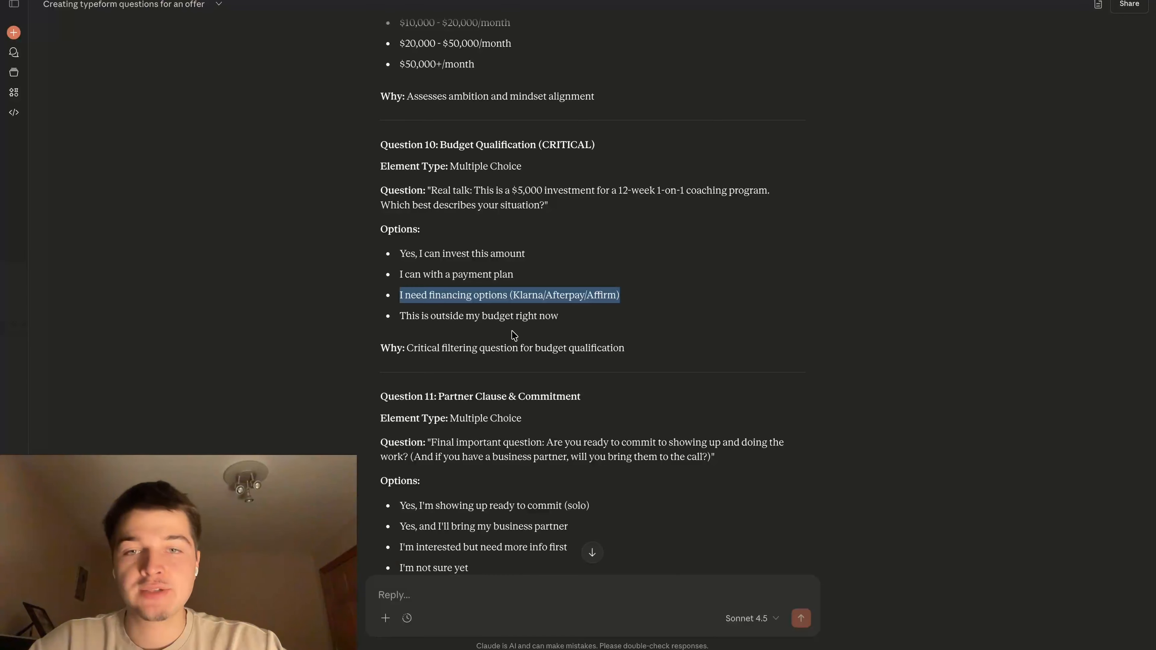
drag(400, 315, 609, 319)
key(ctrl+c)
key(ctrl+Tab)
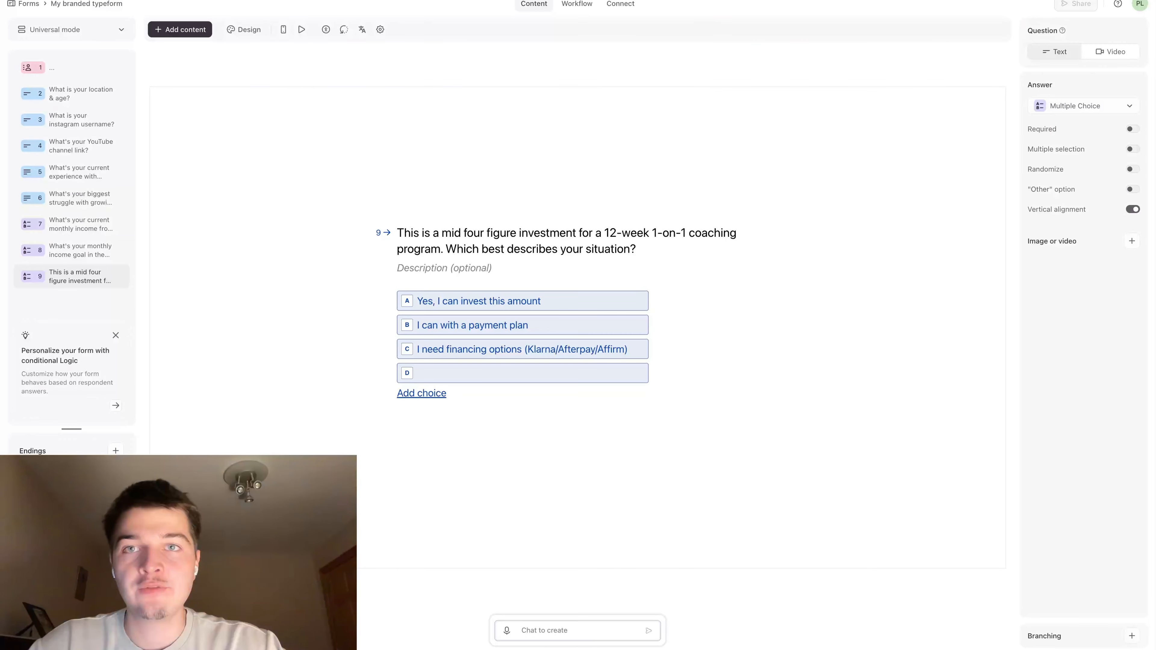
click(511, 376)
key(ctrl+v)
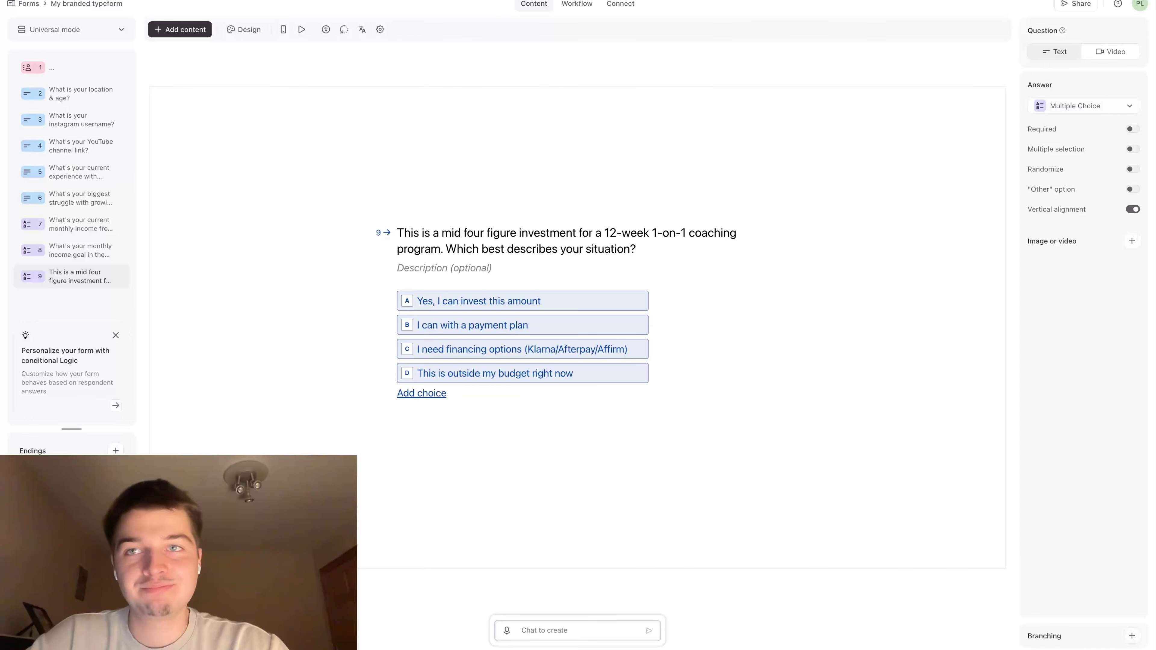
Review Claude's rationale for the budget question and its outline of the partner and commitment question
click(255, 1)
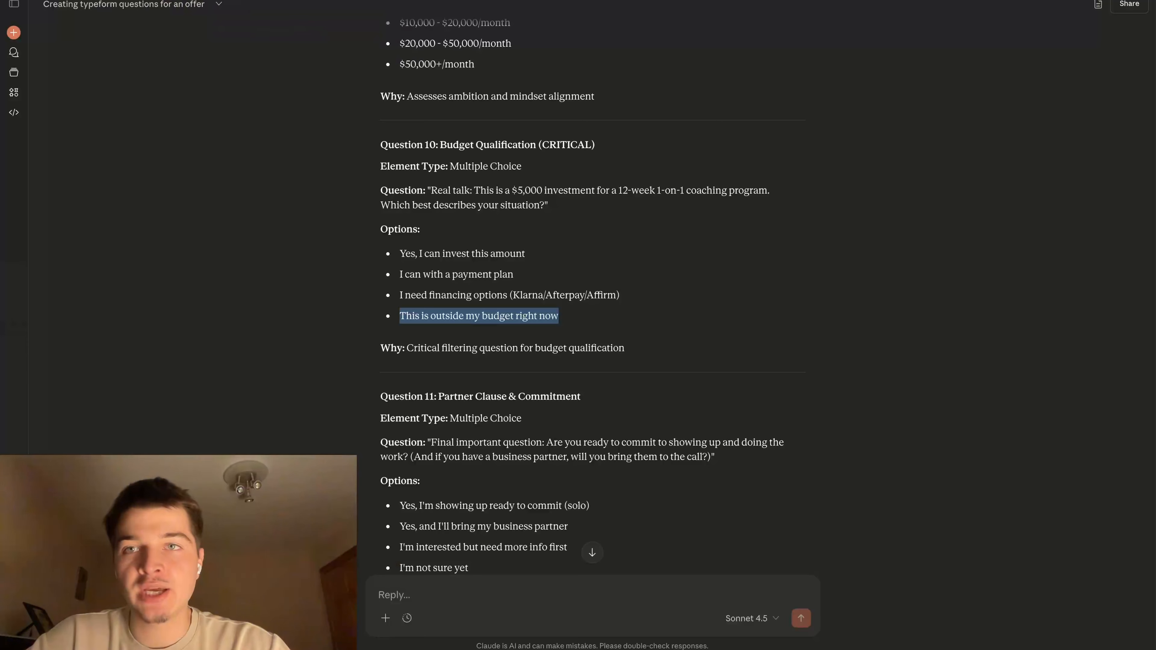
scroll(480, 212, down, 1)
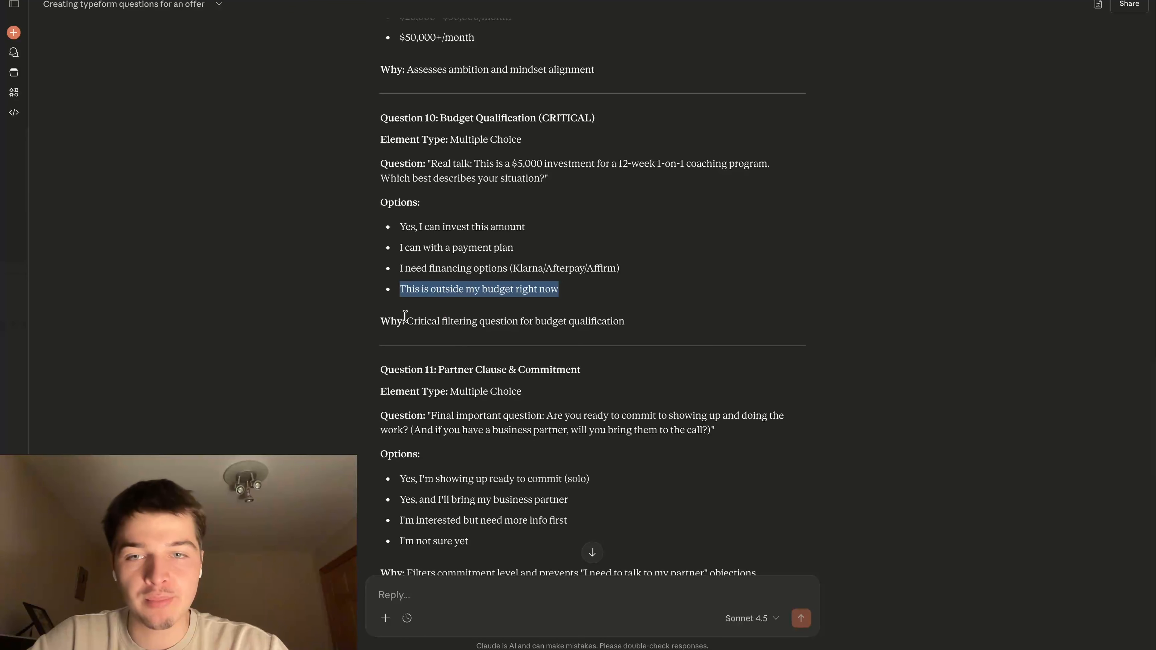
drag(408, 315, 690, 337)
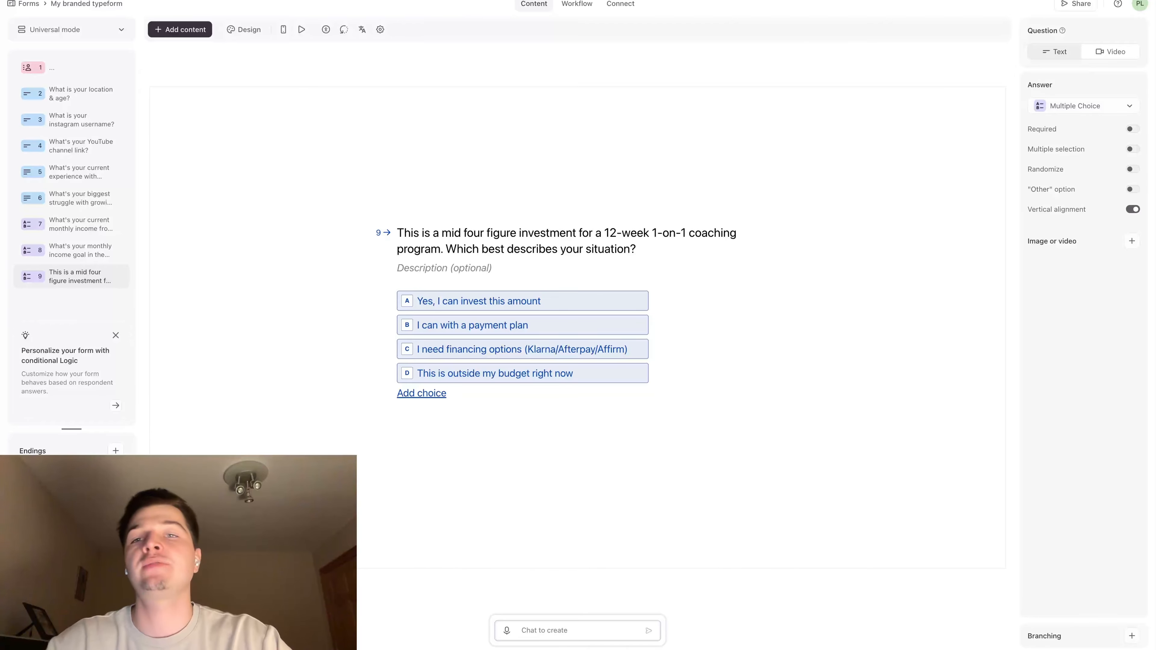
click(398, 1)
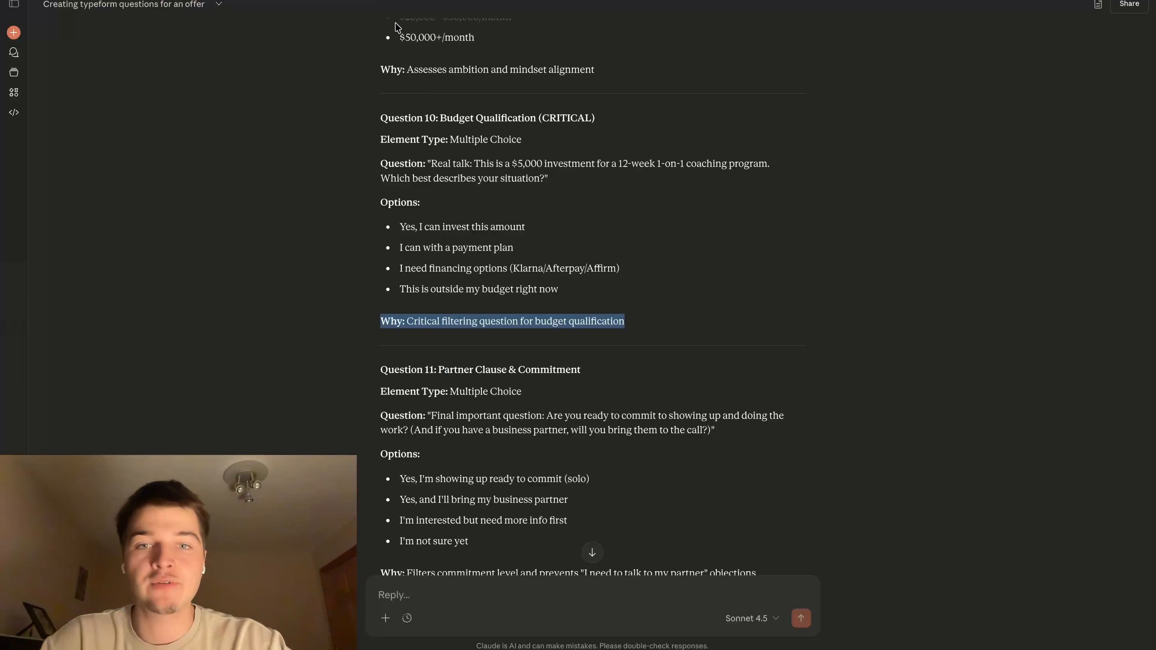
click(475, 228)
scroll(540, 292, down, 5)
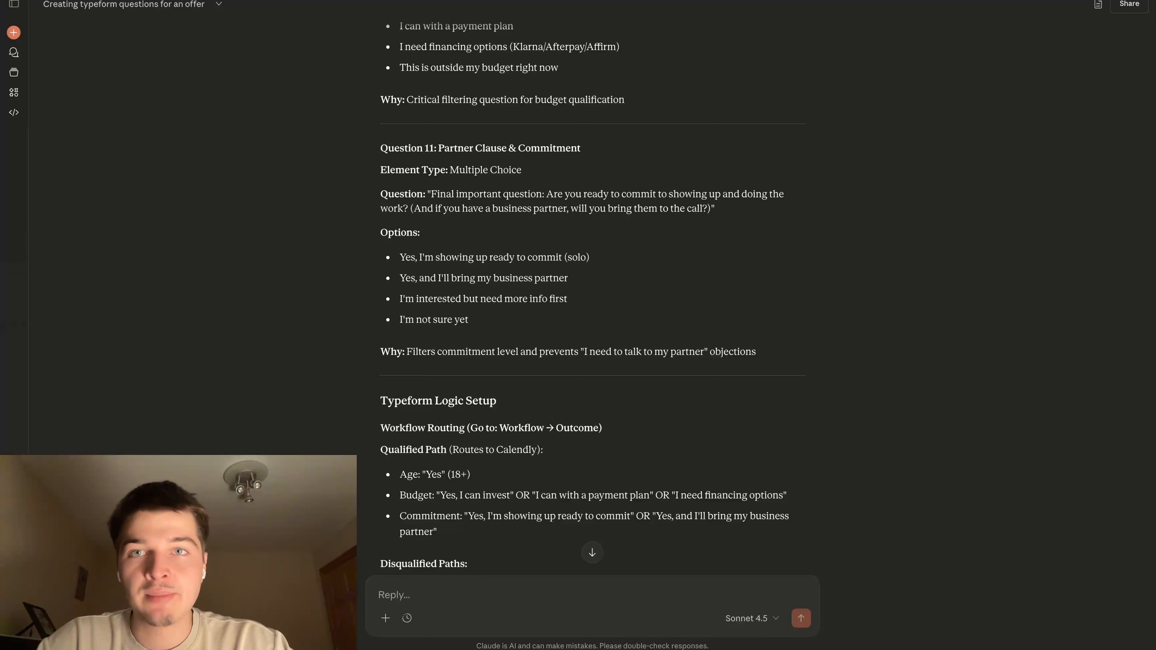
Add a new Multiple Choice question after the budget question in the form
key(ctrl+Tab)
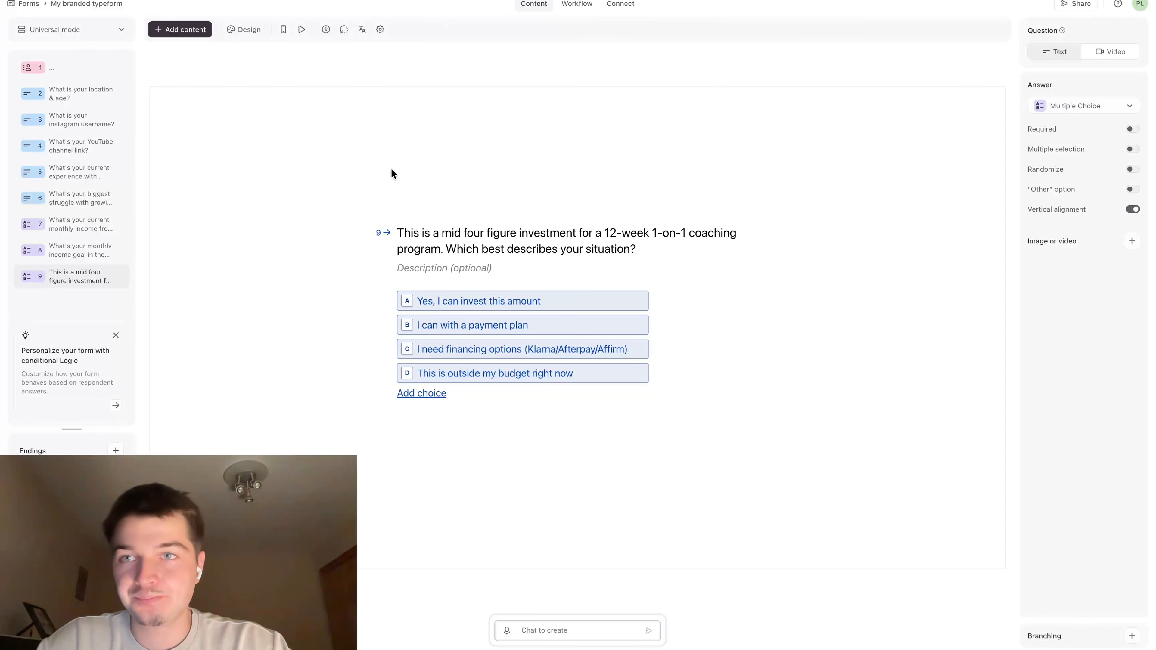
click(193, 29)
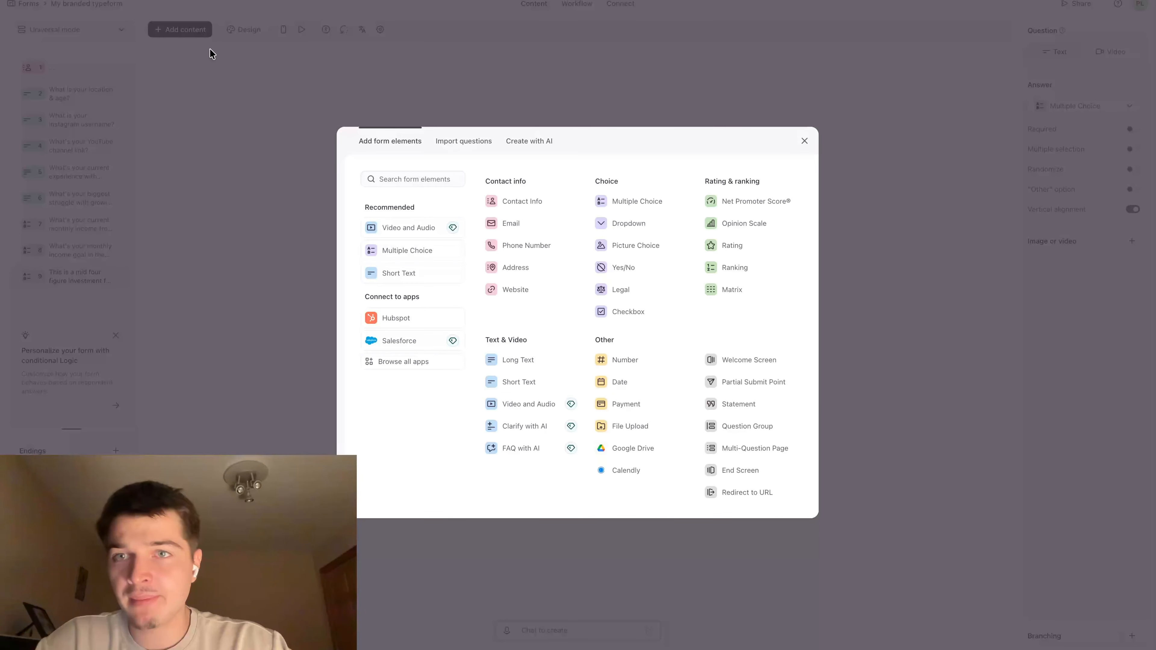
click(627, 206)
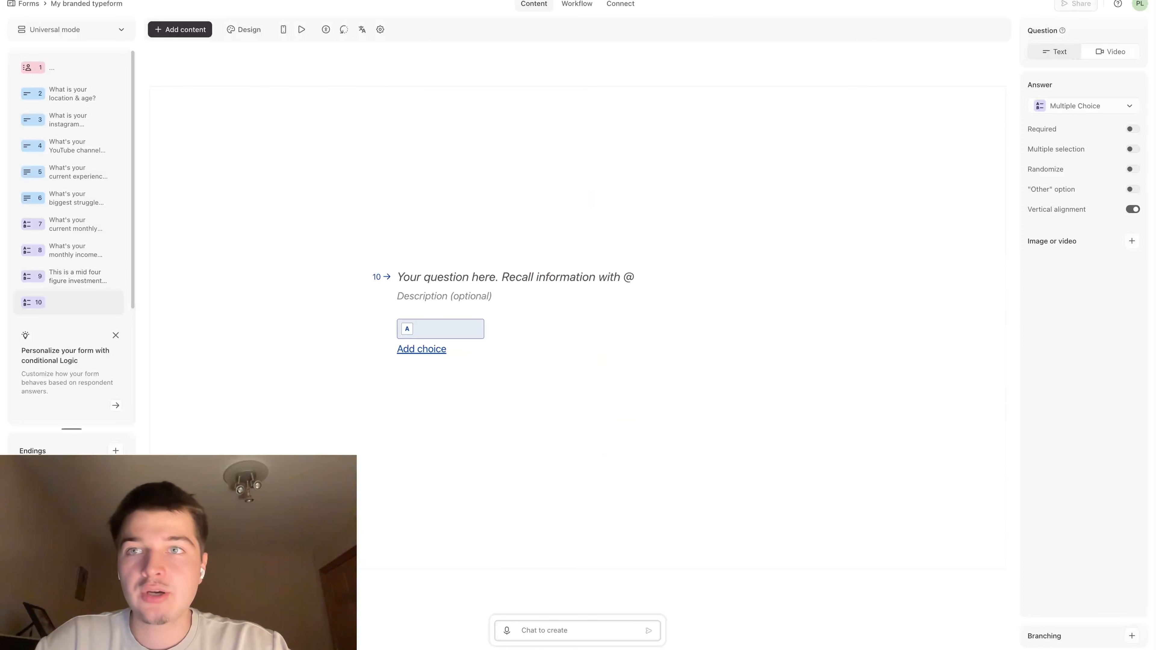
Copy Claude's Question 11 text, starting "Final important question: Are you ready to commit", into the new multiple-choice question
click(282, 1)
scroll(375, 170, down, 1)
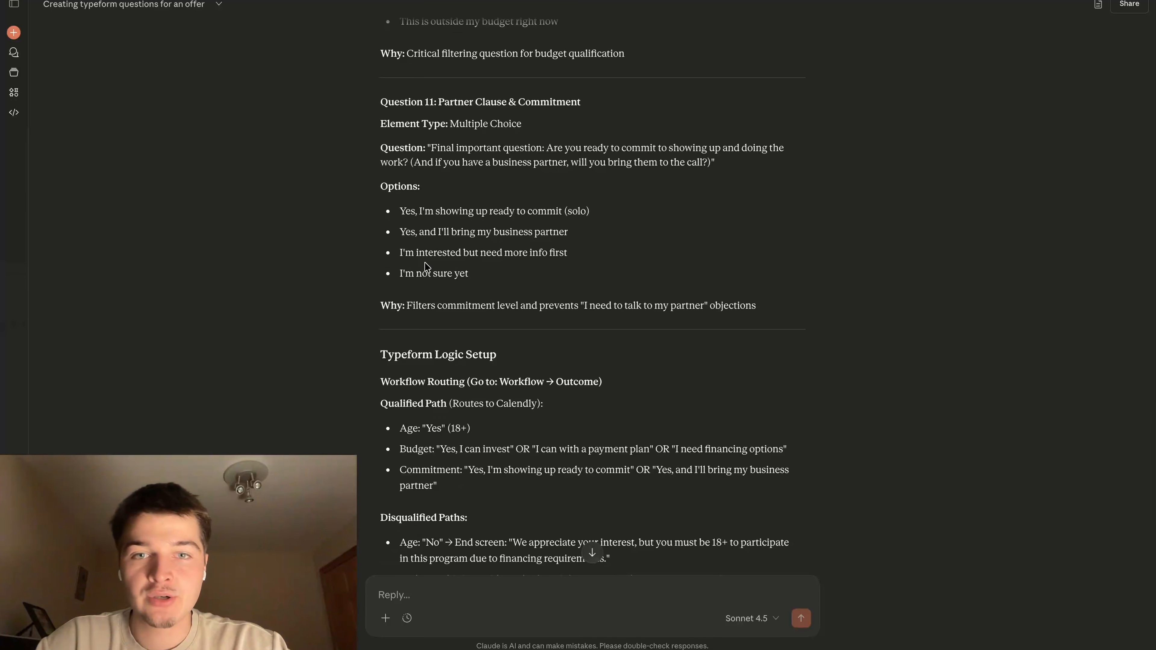
scroll(419, 283, up, 1)
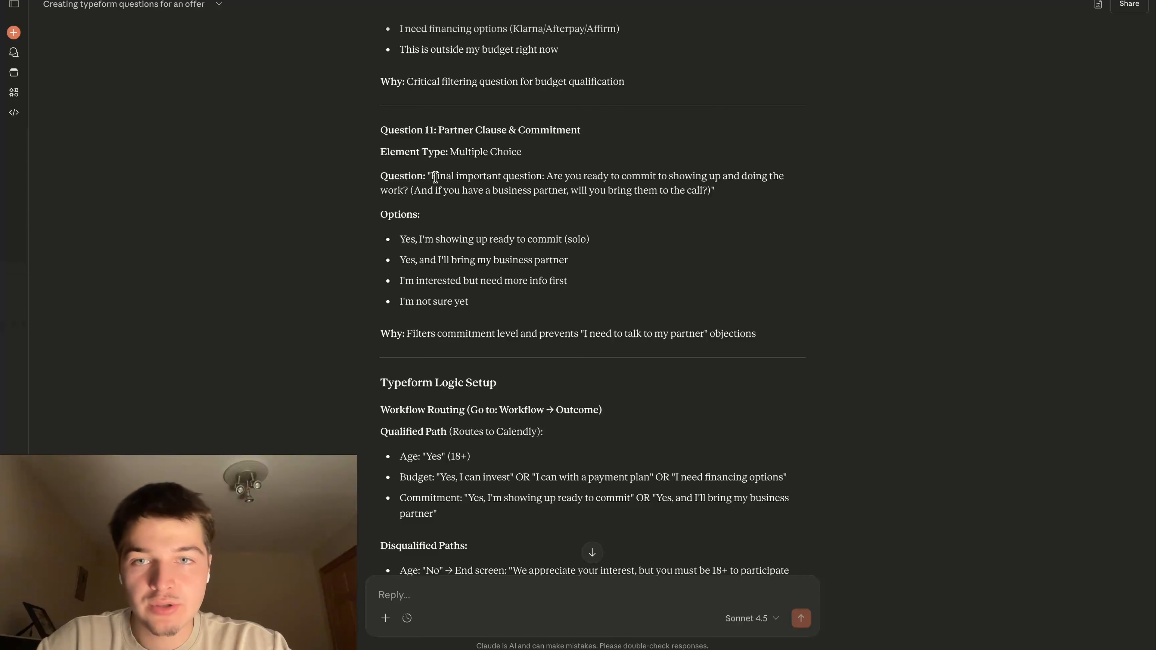
drag(432, 176, 703, 190)
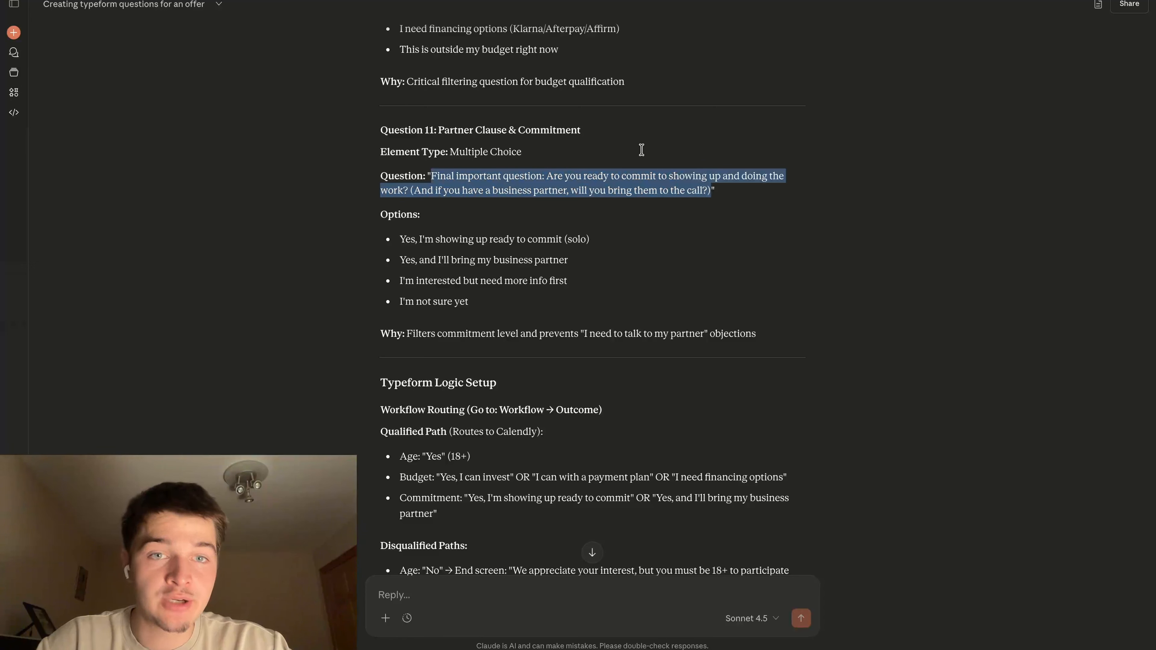
key(ctrl+Tab)
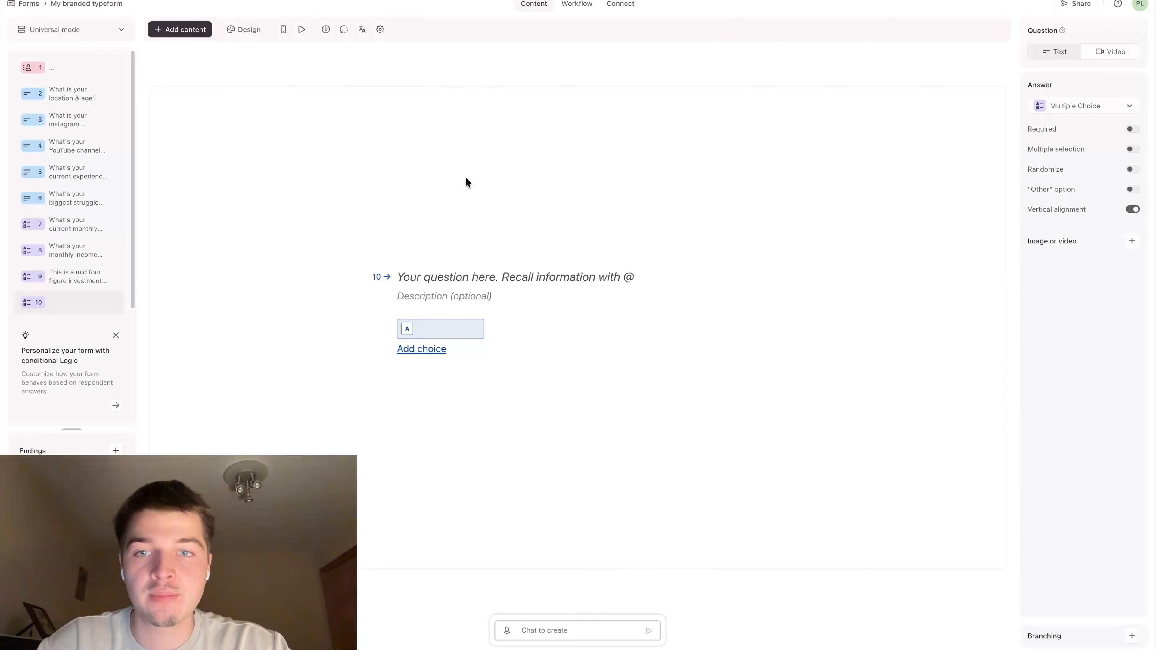
click(430, 280)
key(ctrl+v)
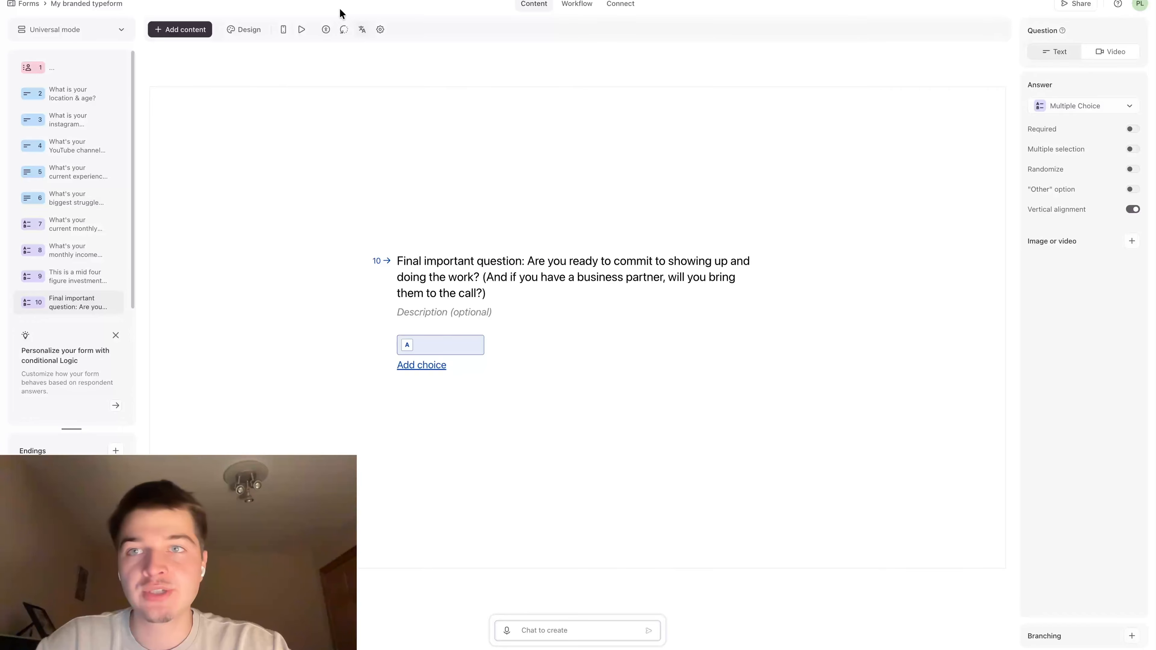
Add three more blank choices to the commitment question
key(ctrl+Tab)
key(ctrl+shift+Tab)
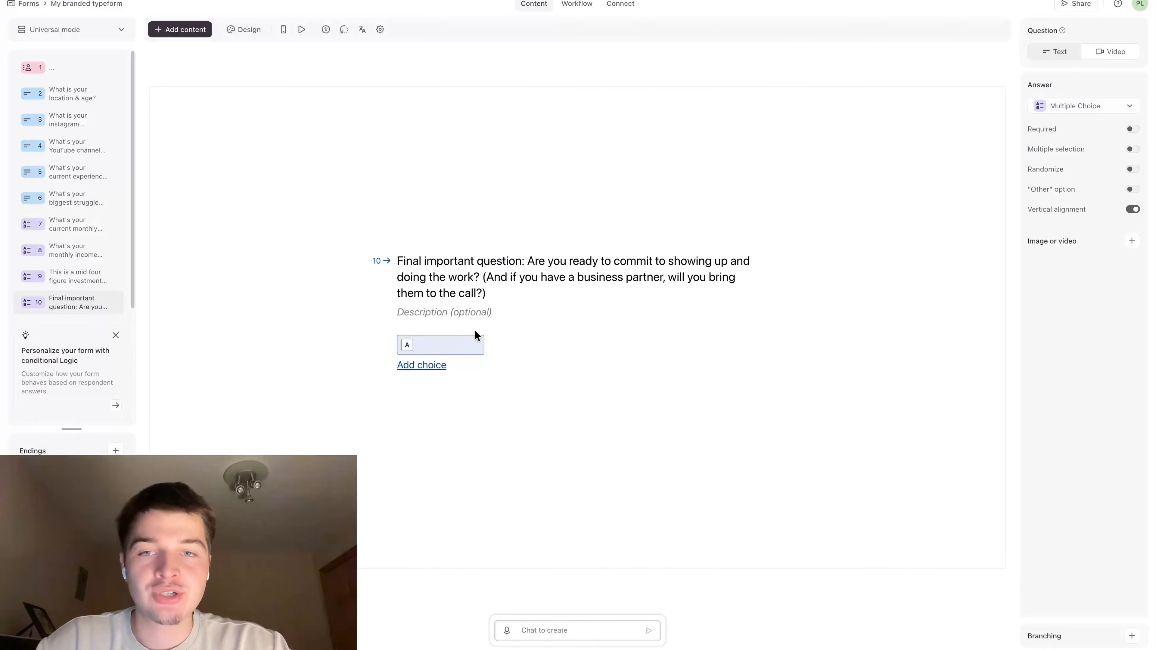
click(417, 374)
click(428, 378)
click(426, 391)
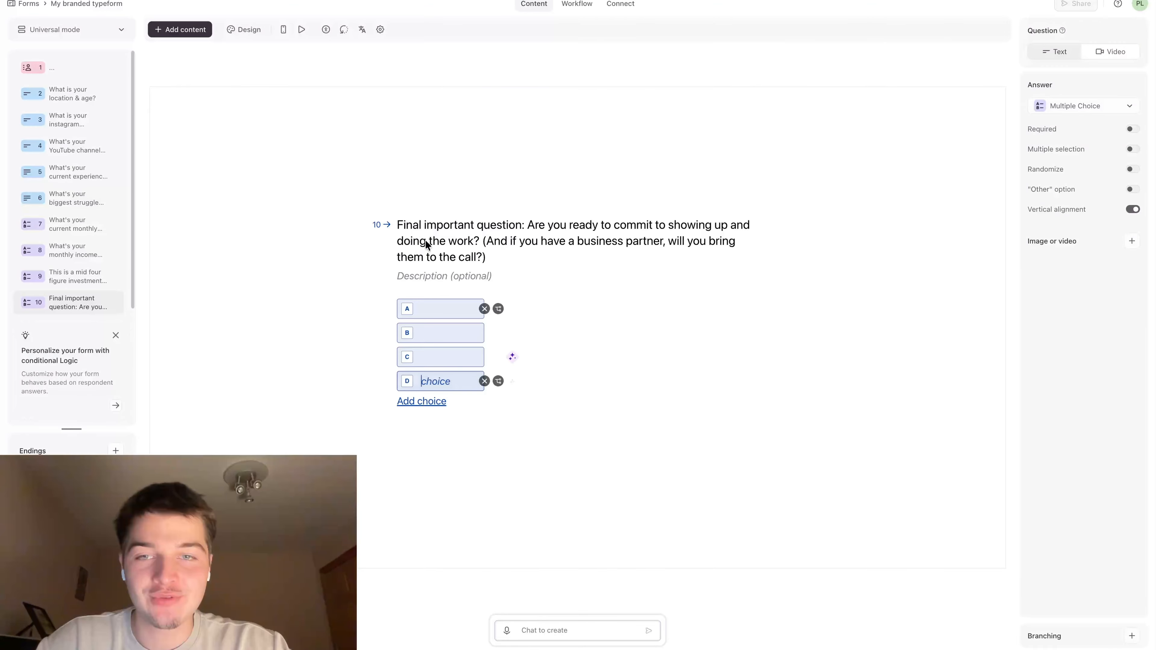
Fill choice A of the commitment question with Claude's first option, "Yes, I'm showing up ready to commit (solo)"
key(ctrl+Tab)
drag(400, 239, 623, 240)
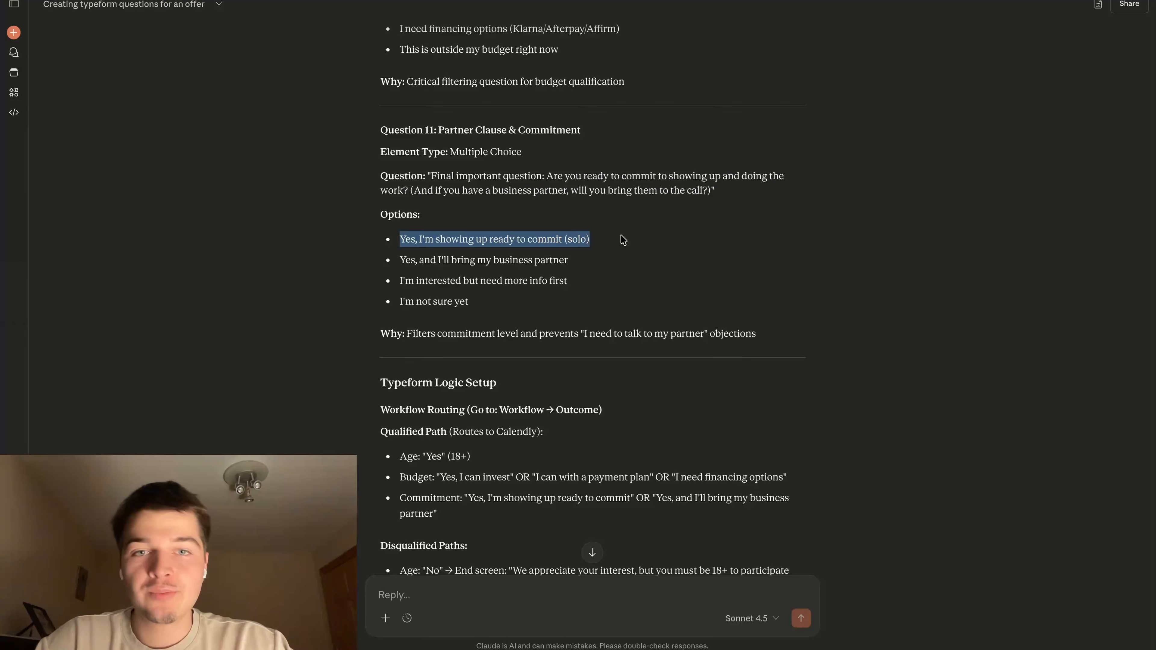
key(ctrl+c)
key(ctrl+shift+Tab)
click(476, 308)
key(ctrl+v)
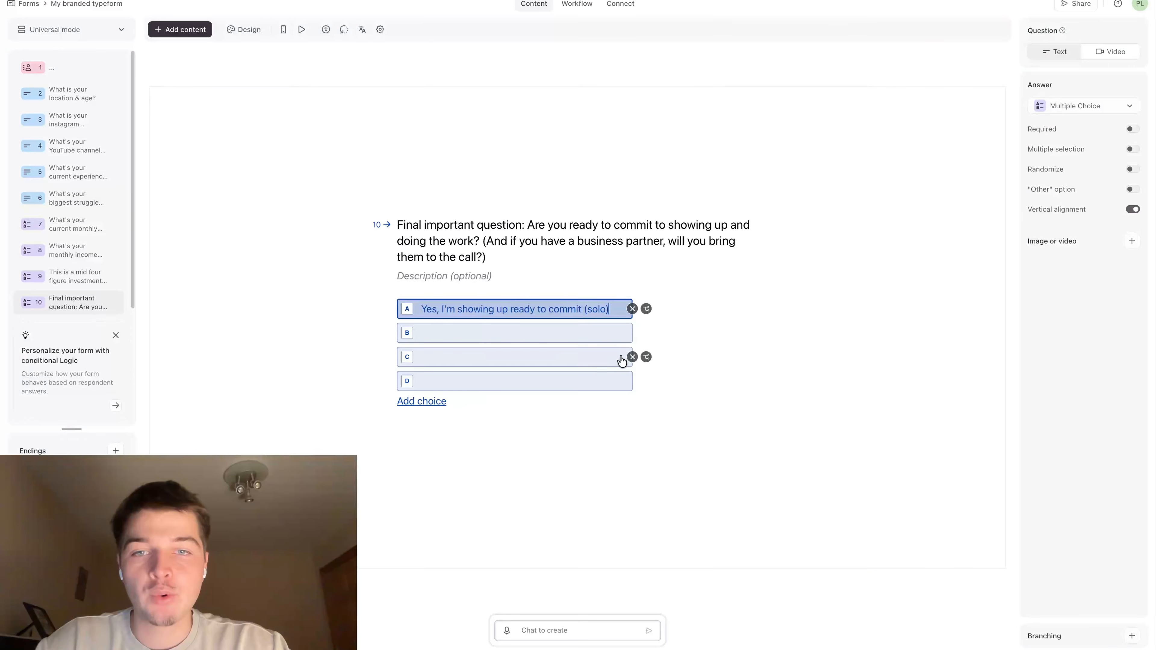
Fill choice B of the commitment question with Claude's second option, "Yes, and I'll bring my business partner"
click(609, 358)
key(ctrl+Tab)
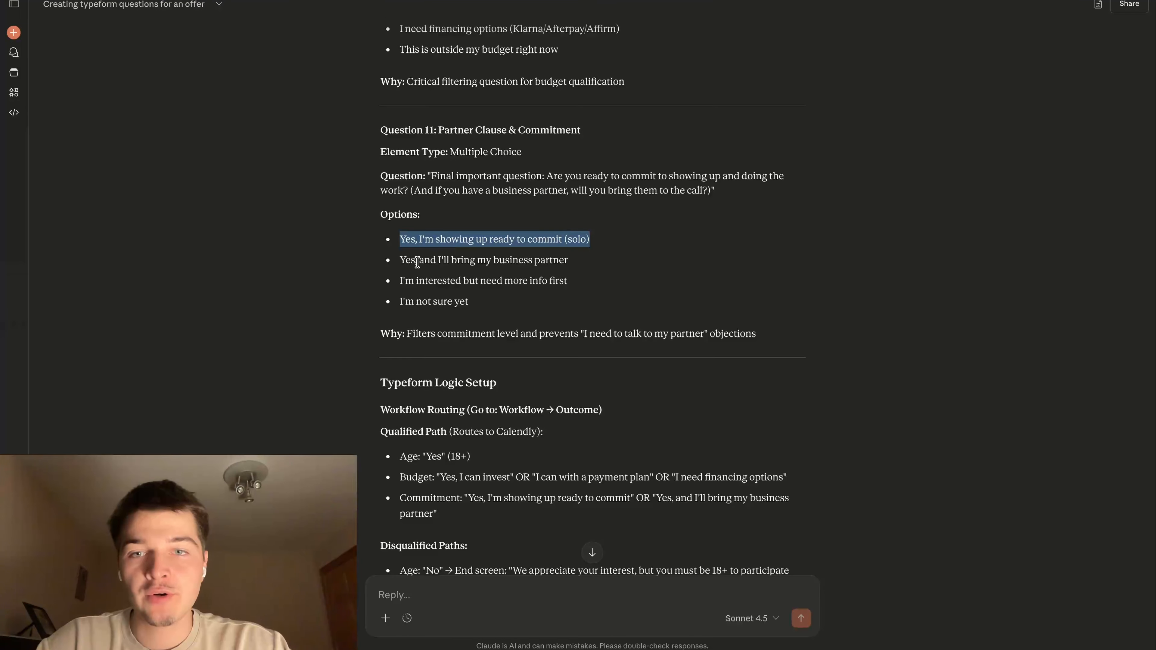
drag(399, 260, 586, 261)
key(ctrl+c)
key(ctrl+shift+Tab)
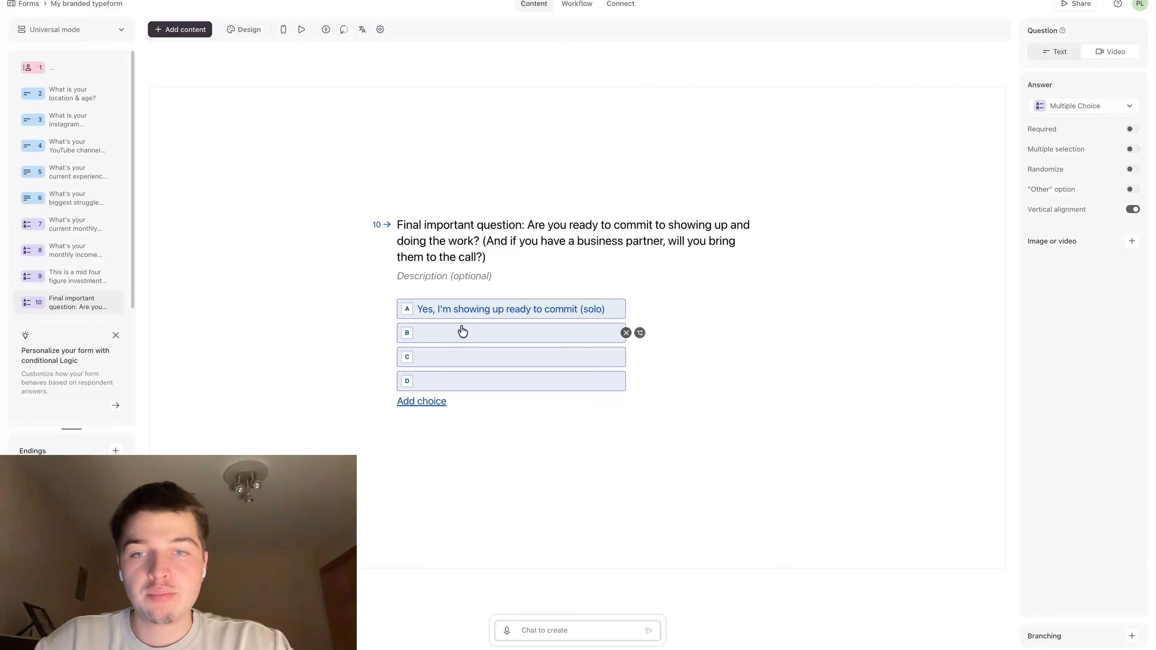
click(462, 331)
key(ctrl+v)
Fill choice C of the commitment question with Claude's third option, "I'm interested but need more info first"
key(ctrl+Tab)
drag(400, 280, 585, 282)
key(ctrl+c)
key(ctrl+shift+Tab)
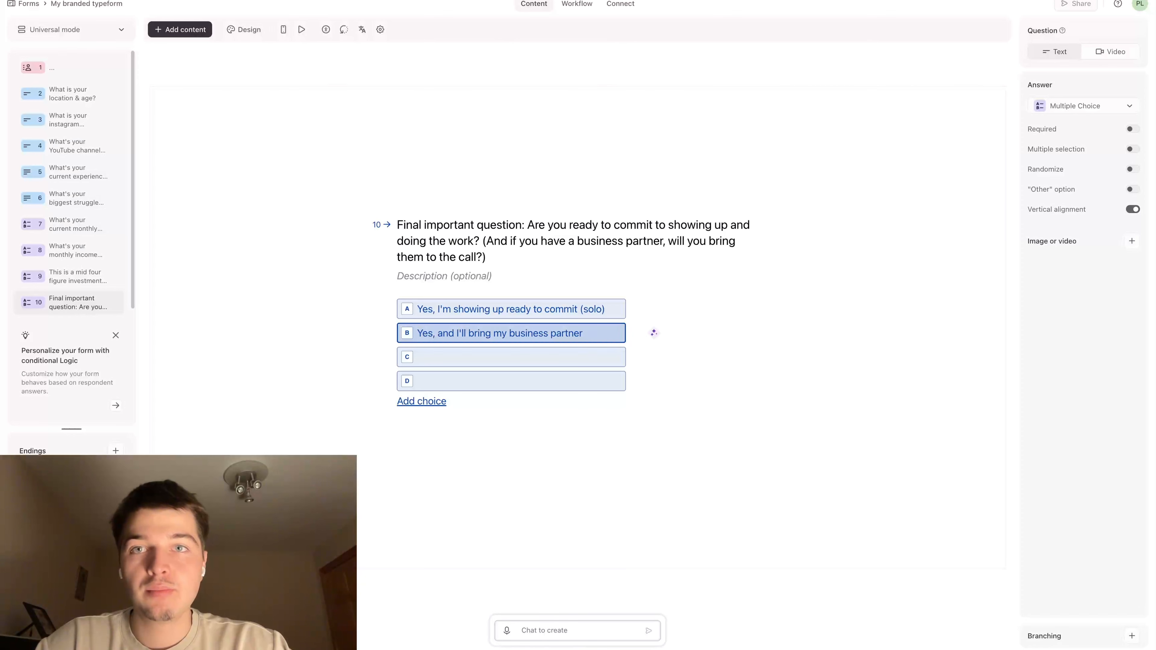
click(469, 360)
key(ctrl+v)
Fill choice D of the commitment question with Claude's fourth option, "I'm not sure yet"
key(ctrl+Tab)
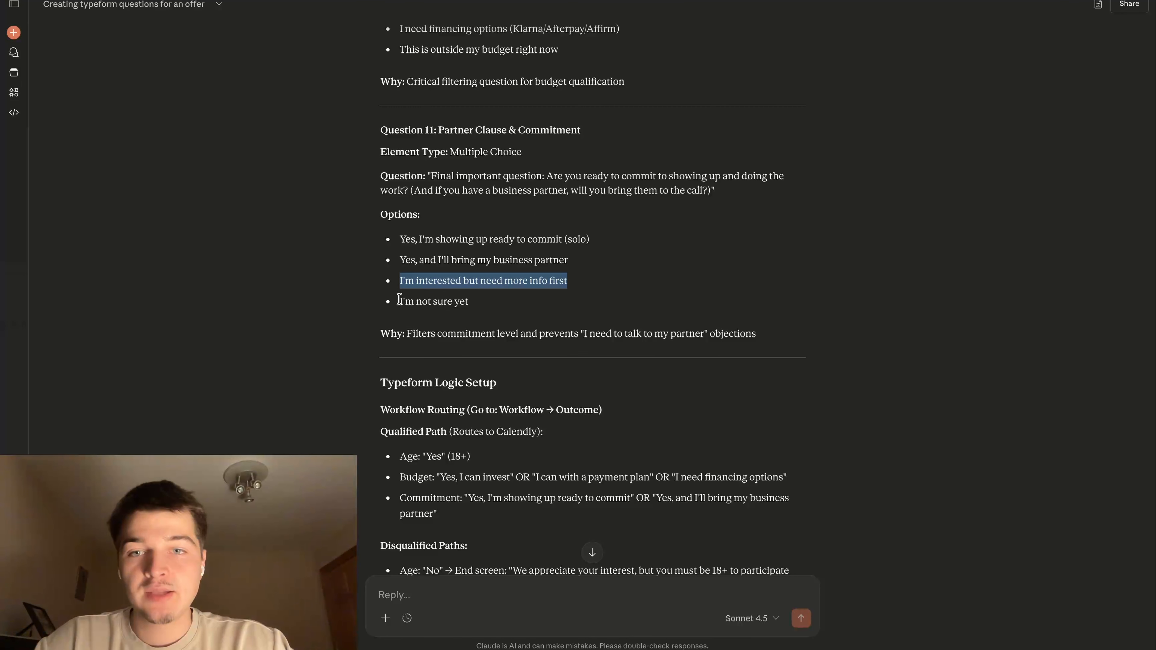
drag(399, 300, 515, 303)
key(ctrl+c)
key(ctrl+shift+Tab)
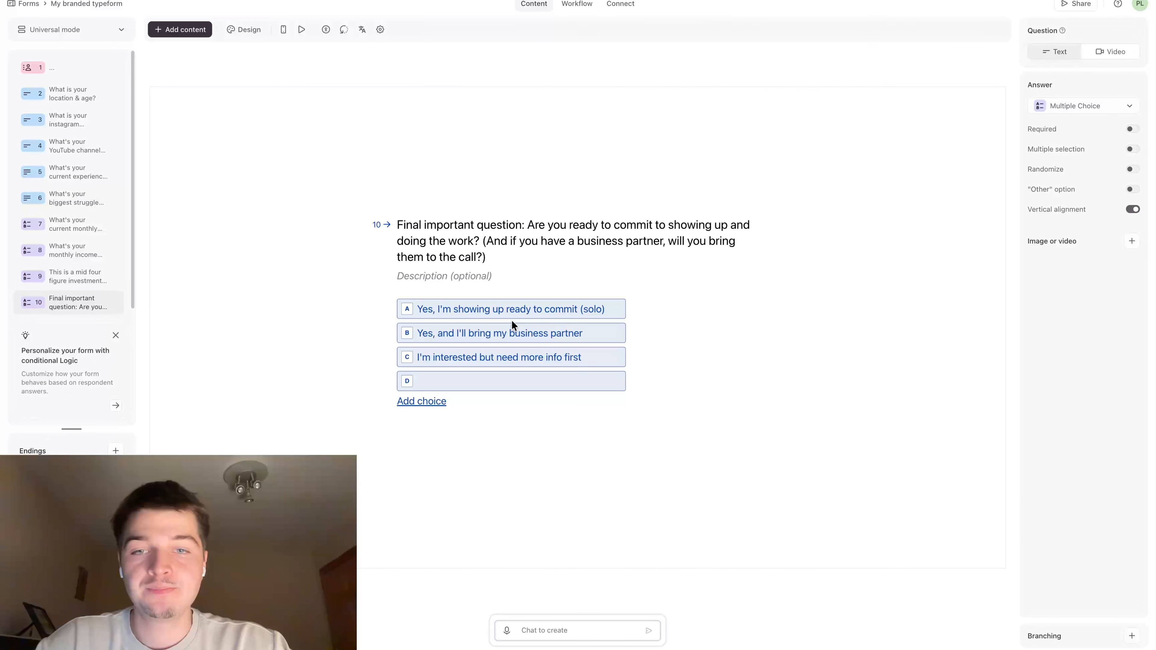
click(490, 382)
key(ctrl+v)
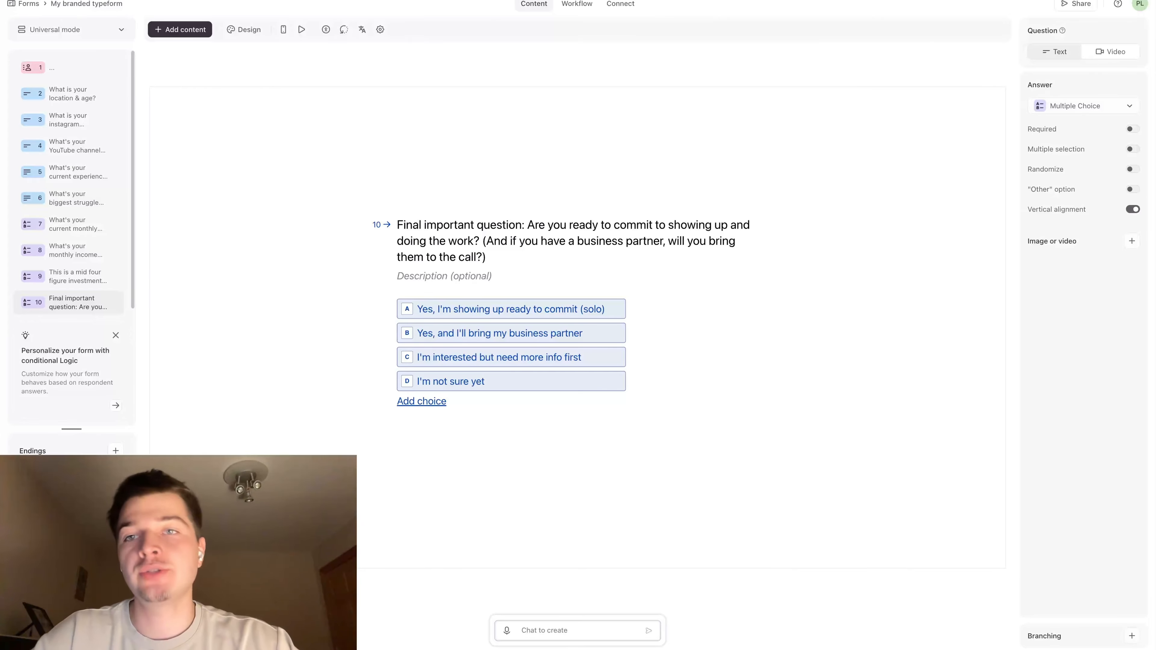
Review Claude's rationale for asking the partner and commitment question
click(331, 1)
triple_click(439, 334)
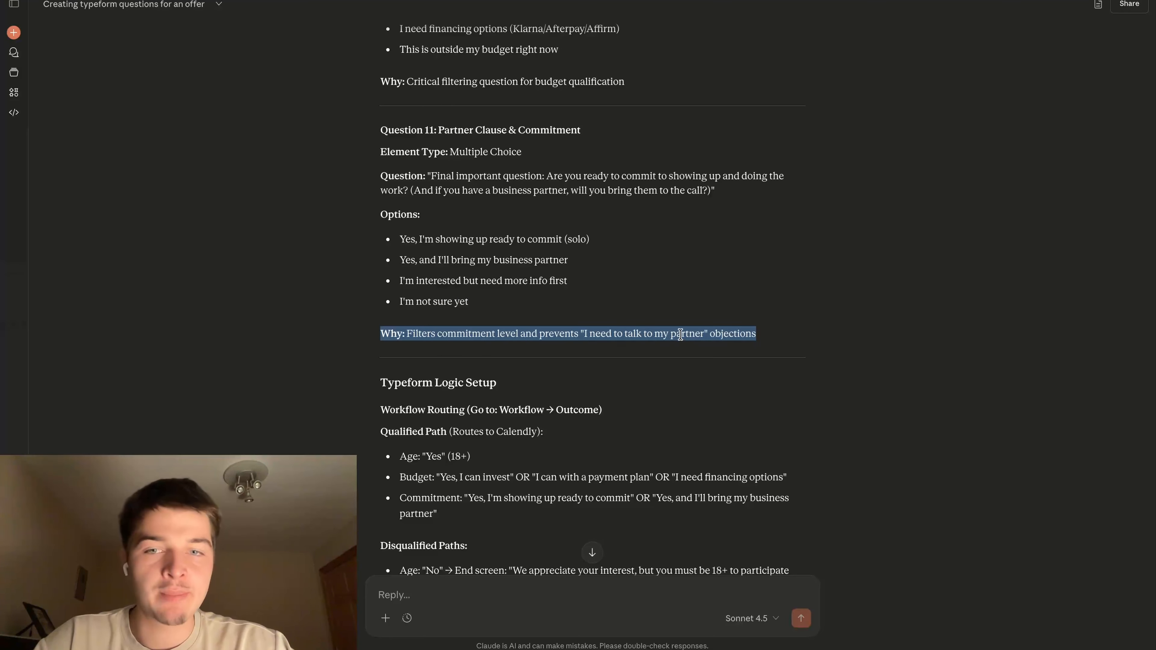
scroll(678, 335, down, 4)
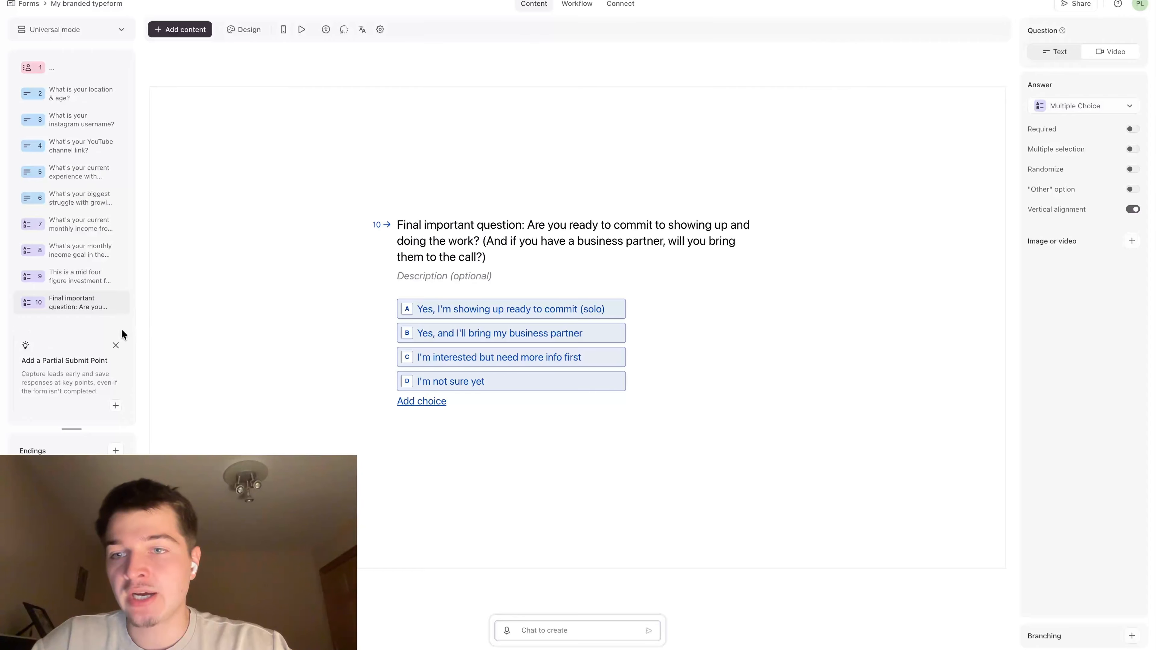
Dismiss the partial submit point suggestion and add an End Screen ending to the form
click(115, 337)
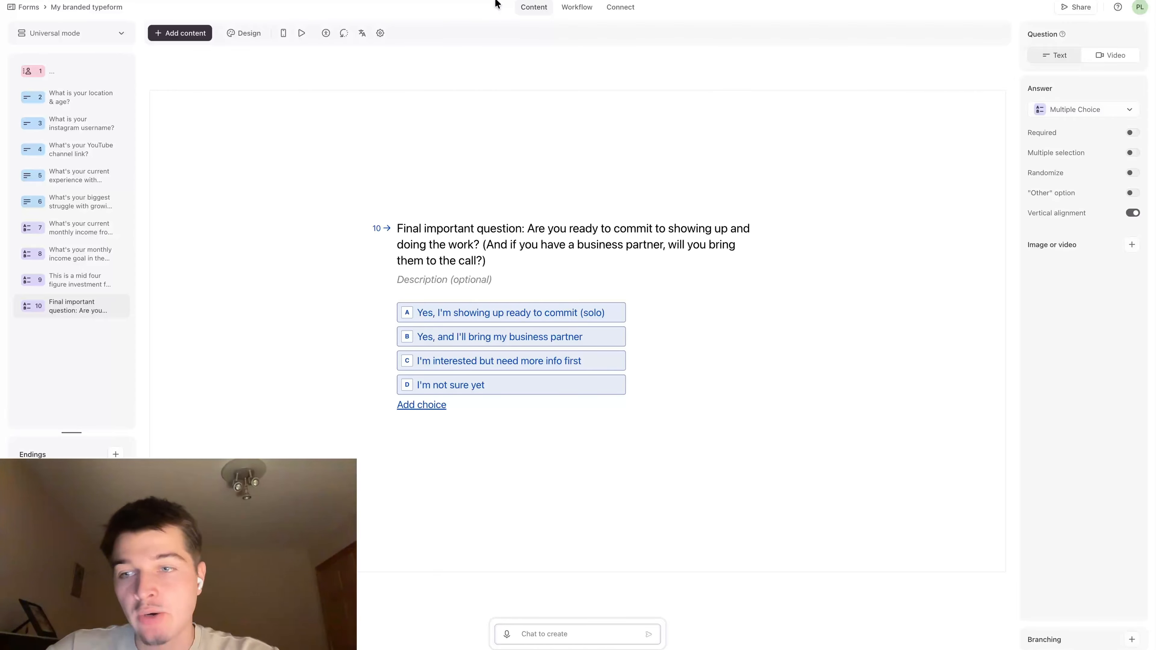
click(116, 454)
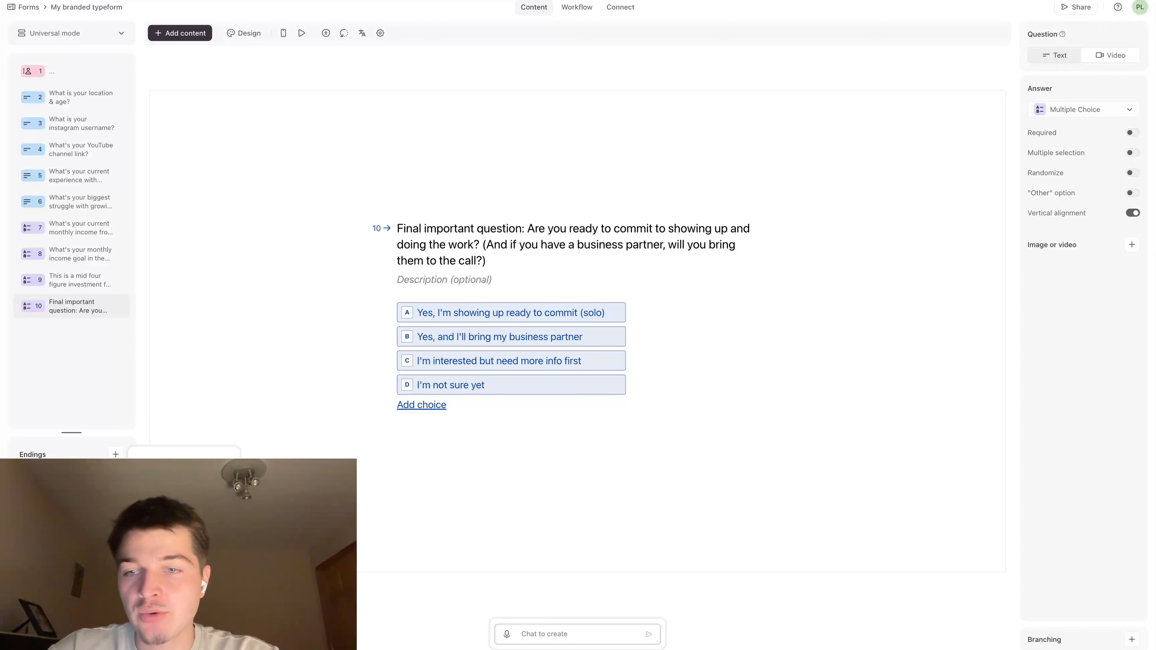
click(170, 467)
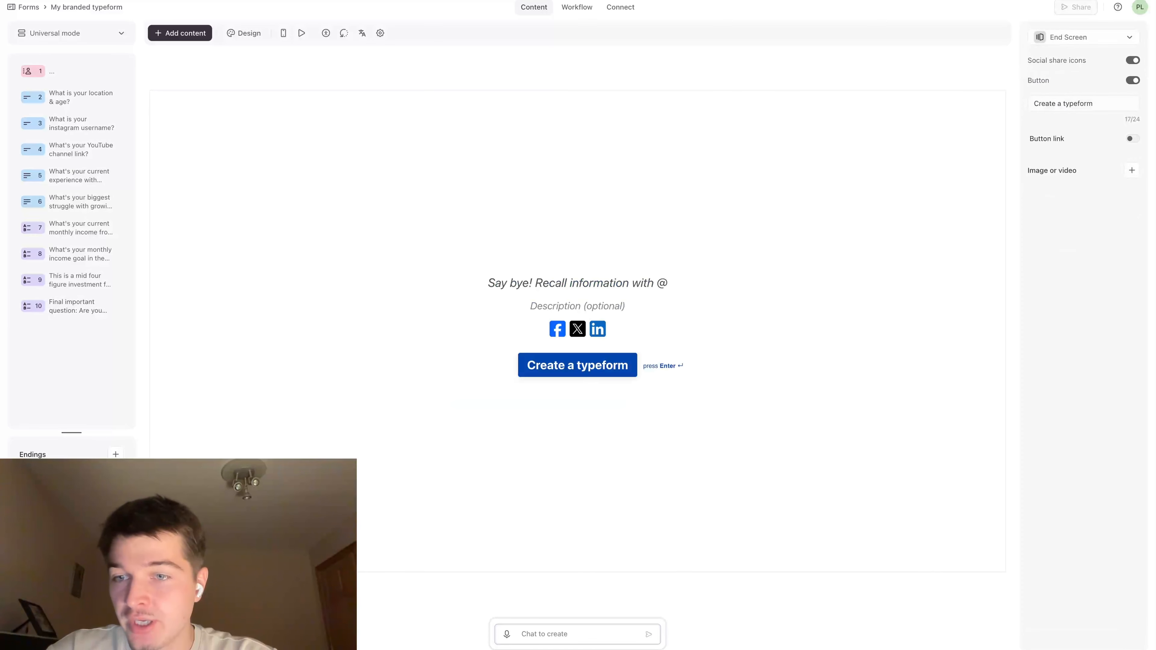
Add a Redirect to URL ending to the form and open its address for editing
click(115, 455)
click(171, 483)
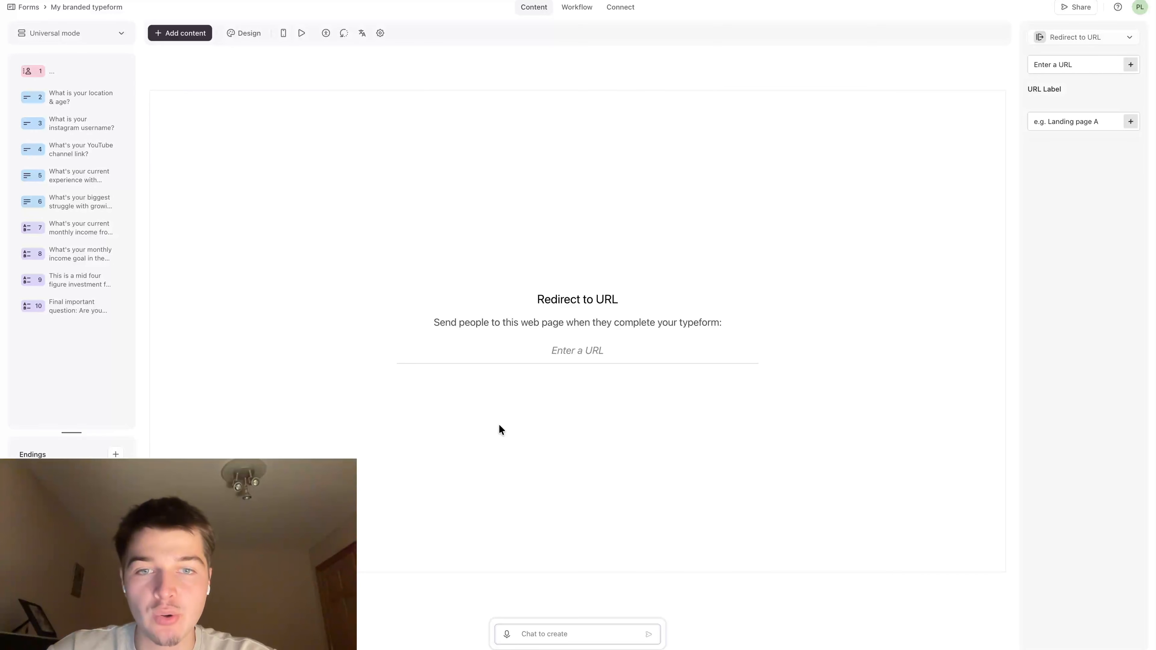
click(564, 352)
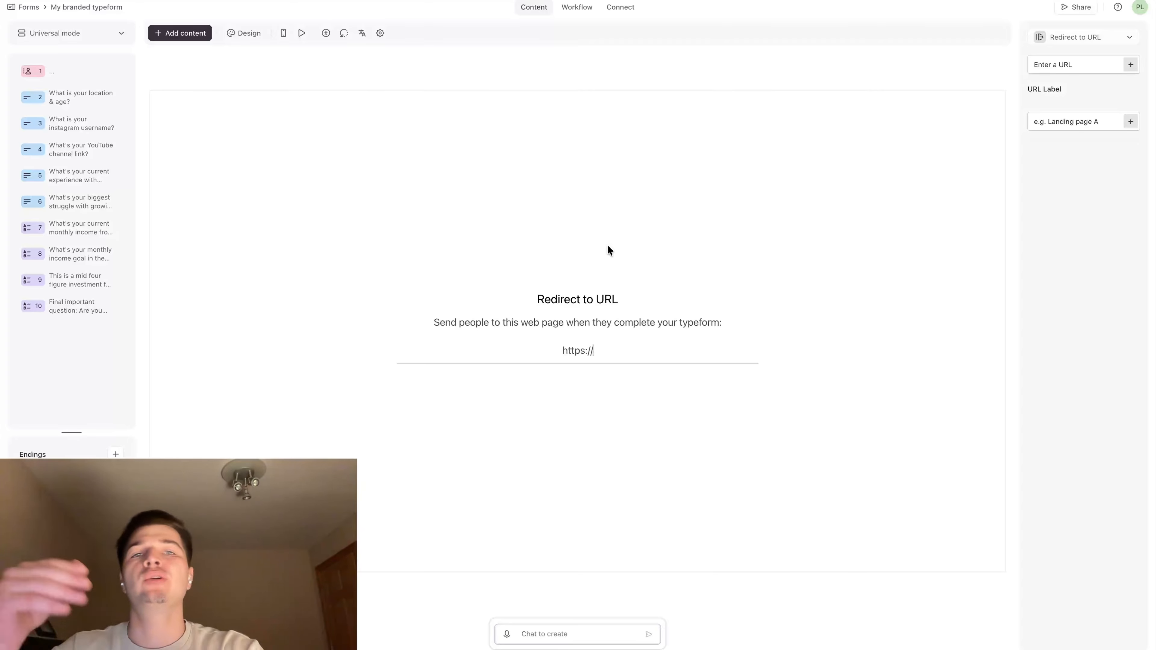
Copy the Connect Call event's booking link from Calendly and paste it as the Redirect to URL ending's web address in Typeform
key(ctrl+Tab)
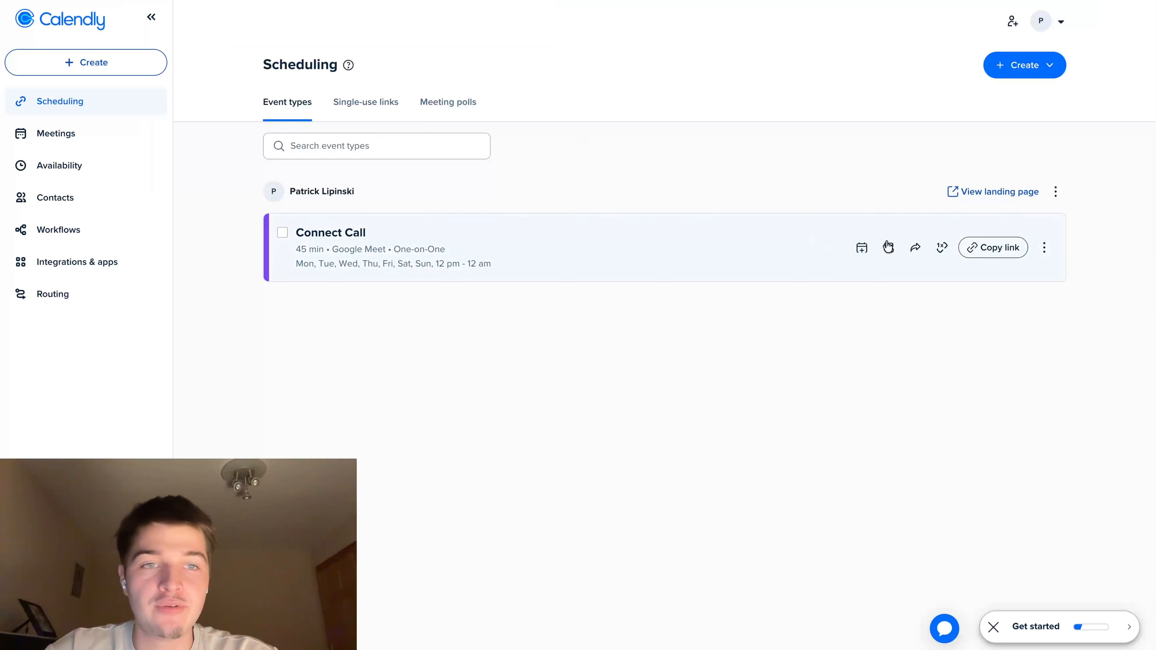
click(984, 249)
key(ctrl+shift+Tab)
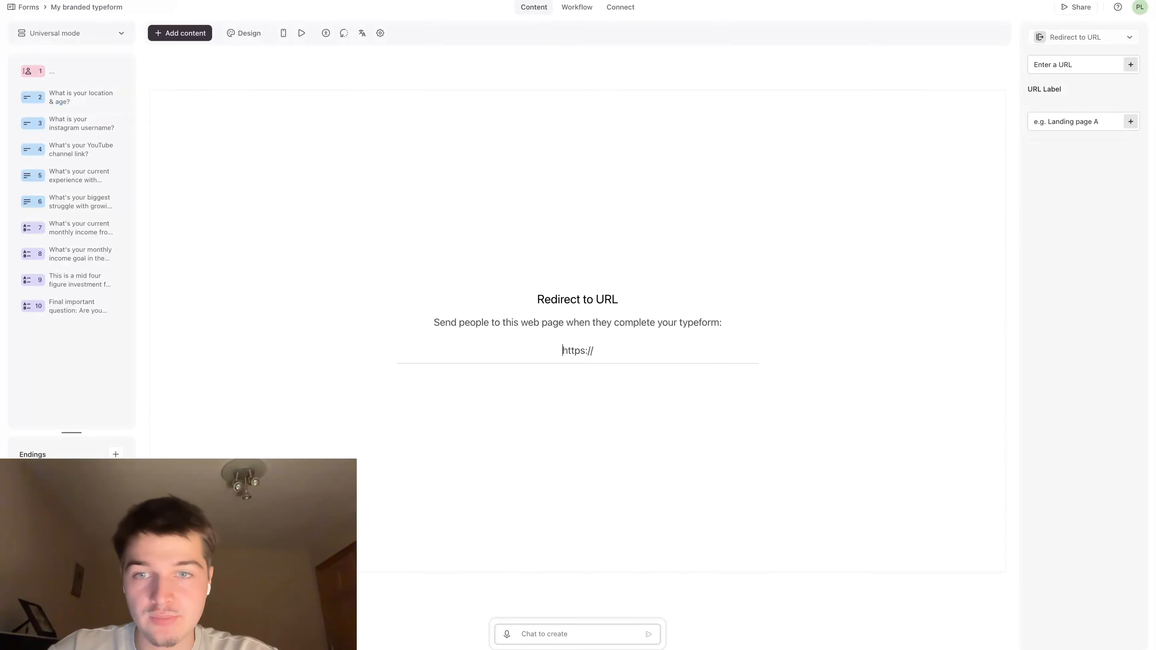
key(ctrl+v)
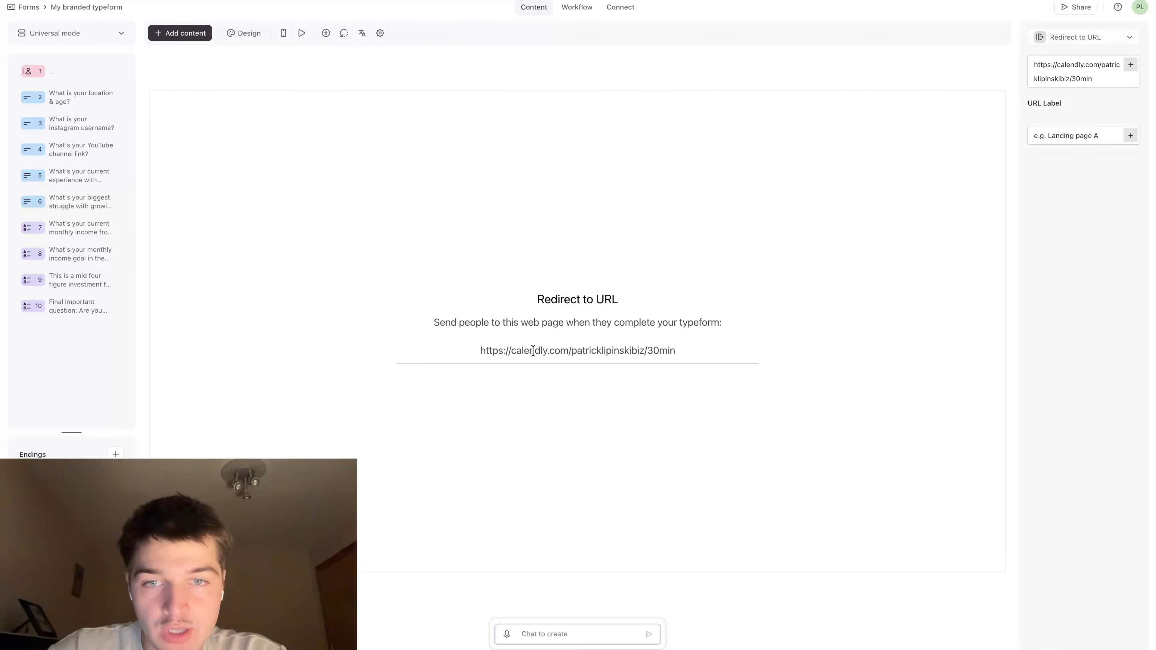
drag(470, 354, 692, 382)
click(461, 368)
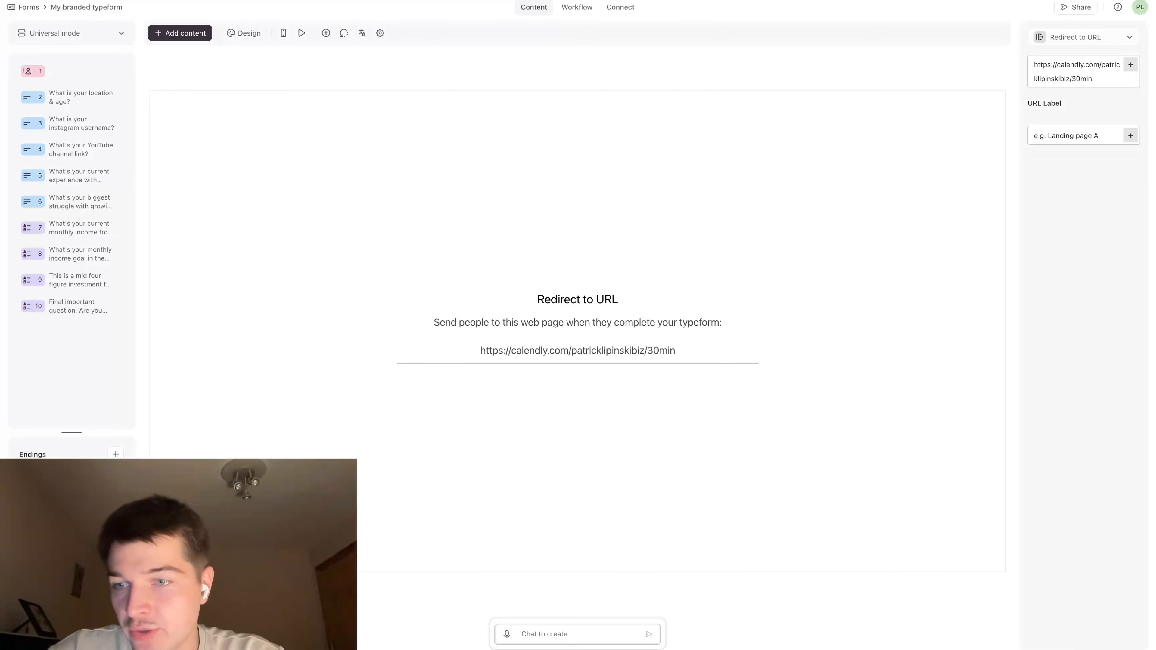
Open the End Screen ending's message, then switch to Claude and review its disqualified-path messages and Calendly settings
click(68, 500)
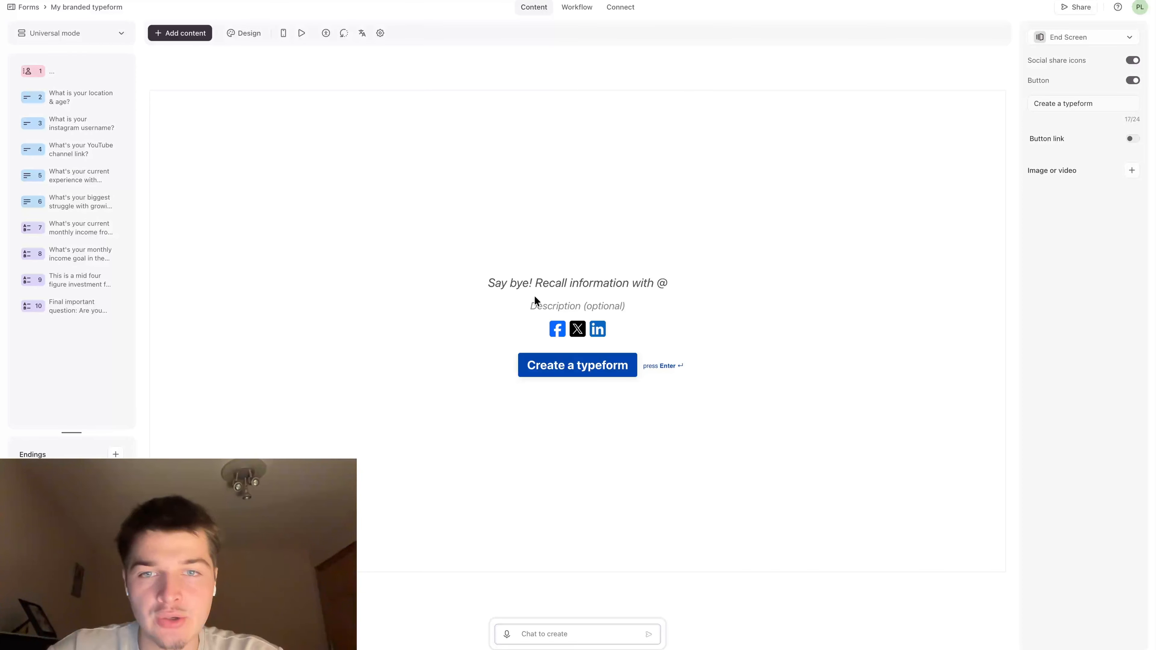
click(517, 283)
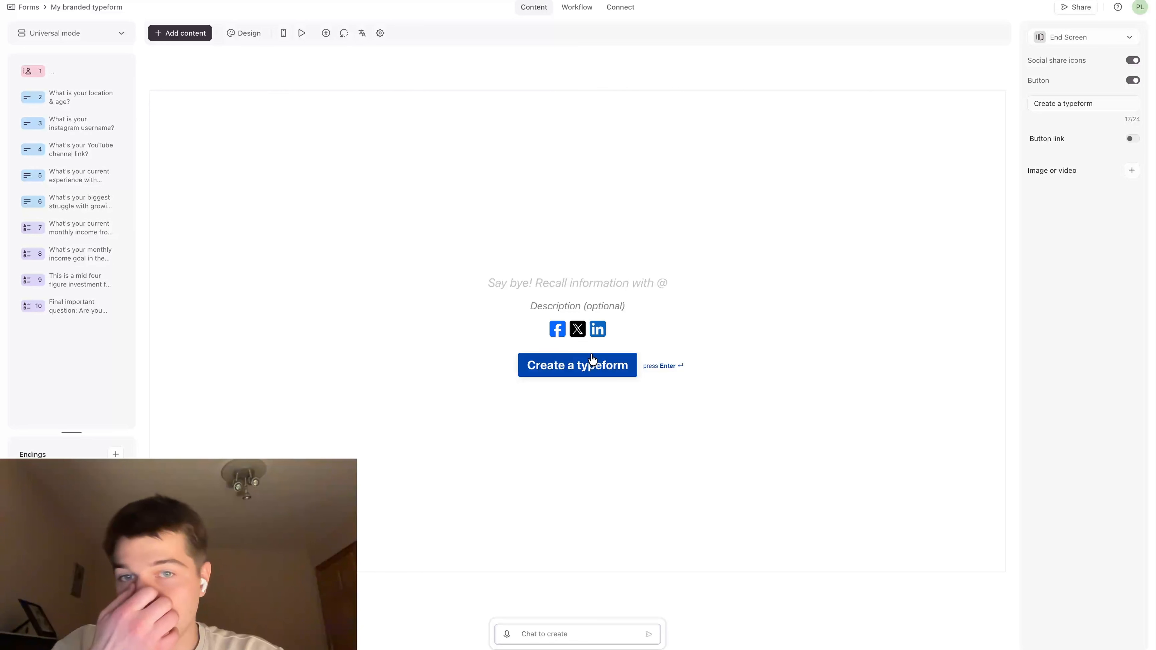
click(391, 1)
scroll(483, 238, down, 1)
scroll(481, 237, down, 10)
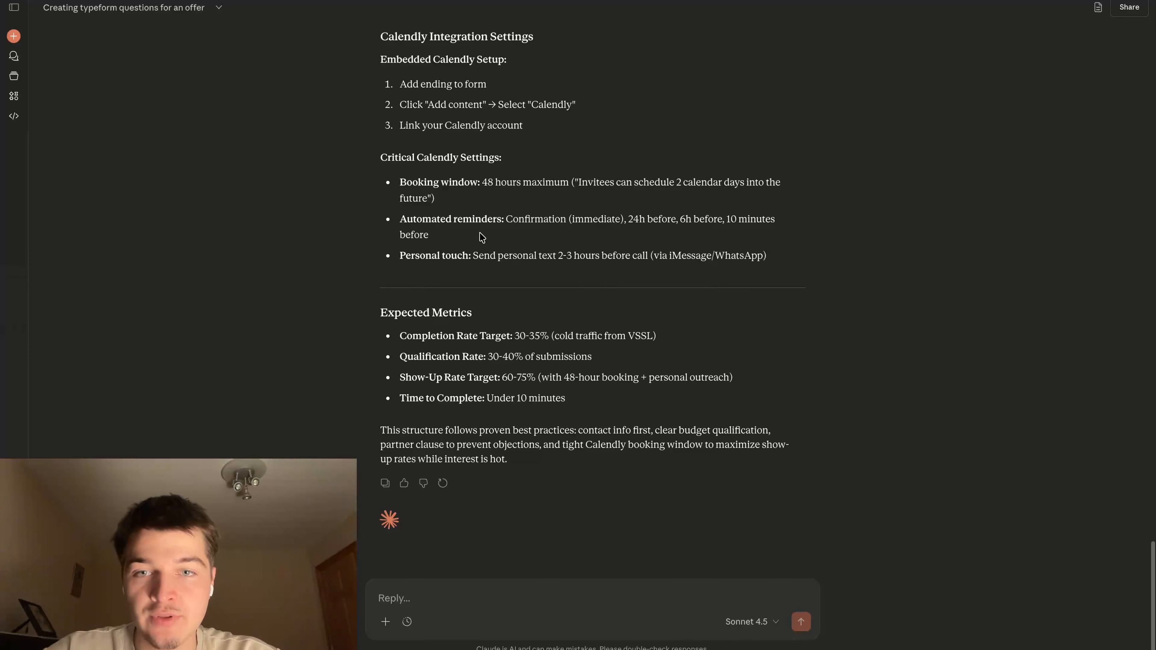
scroll(481, 237, up, 3)
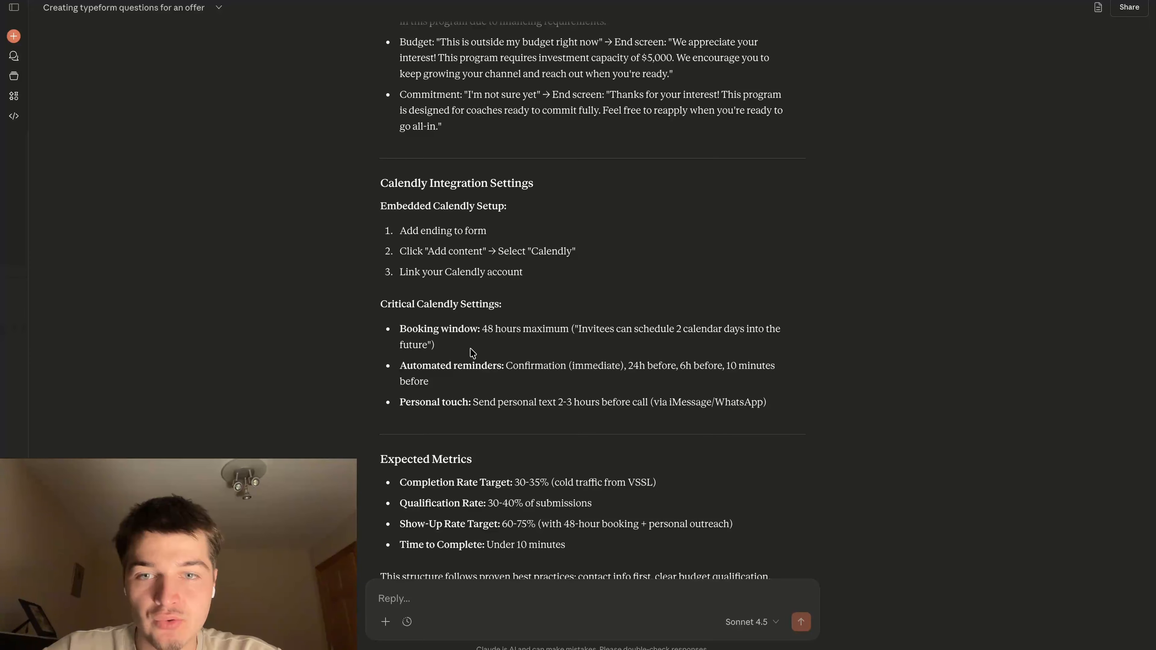
scroll(491, 392, up, 2)
scroll(493, 397, up, 4)
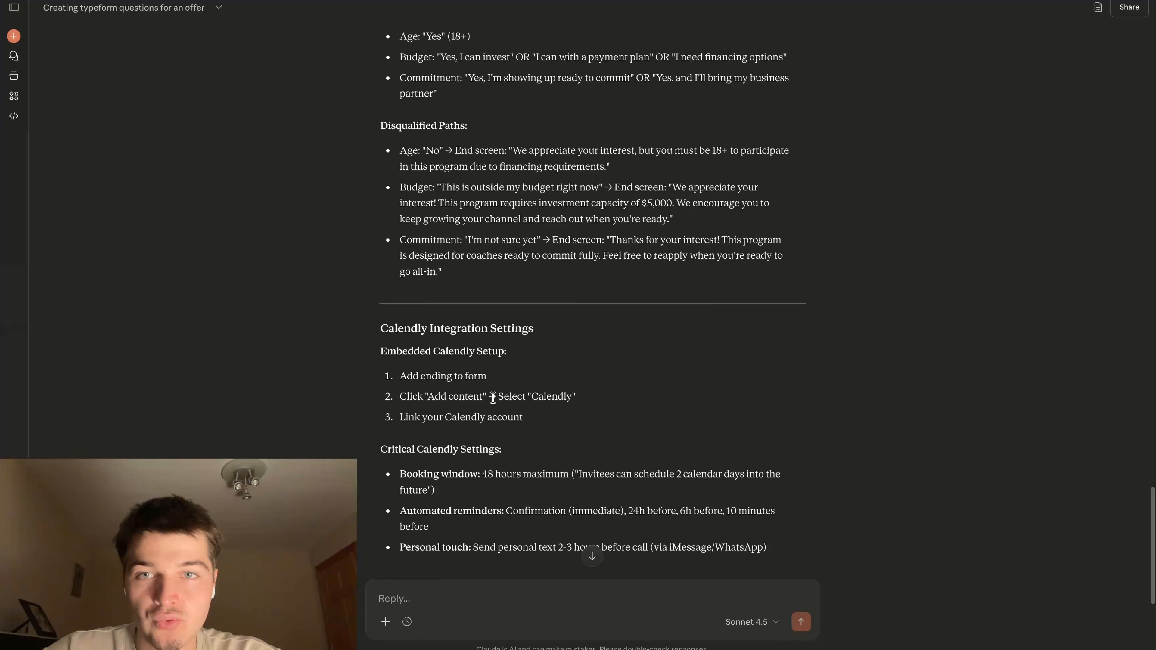
scroll(493, 397, up, 1)
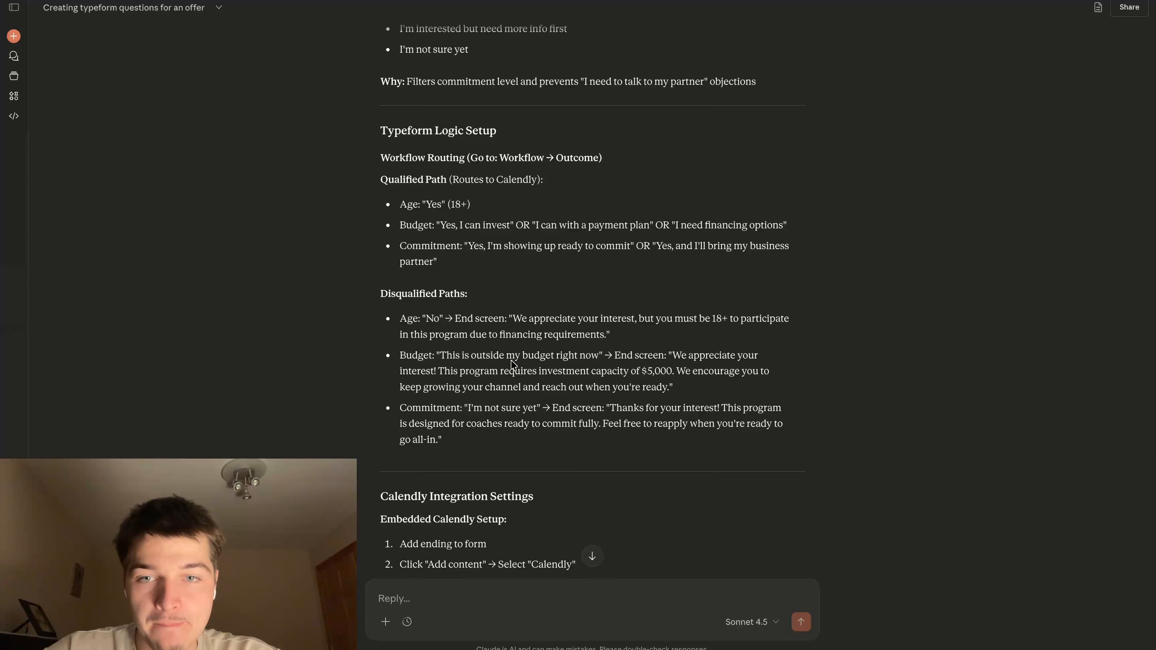
Capture a screenshot of the Typeform End Screen's message and button area and attach it to the Claude chat
key(ctrl+Tab)
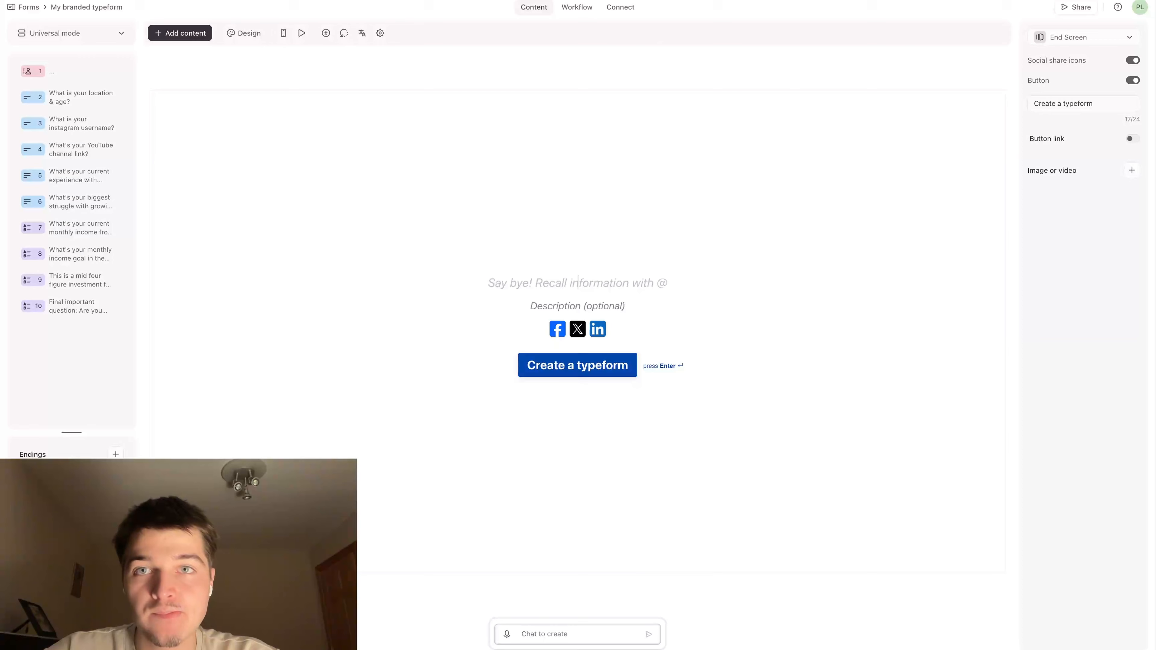
key(super+shift+4)
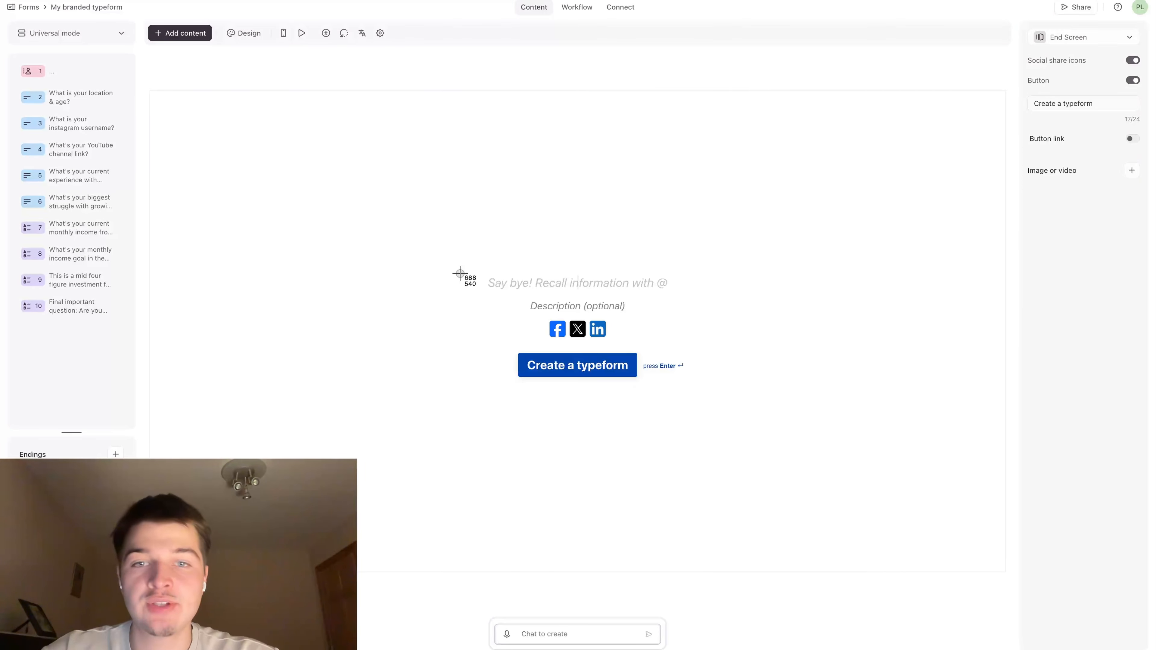
drag(432, 235, 737, 421)
key(super+Tab)
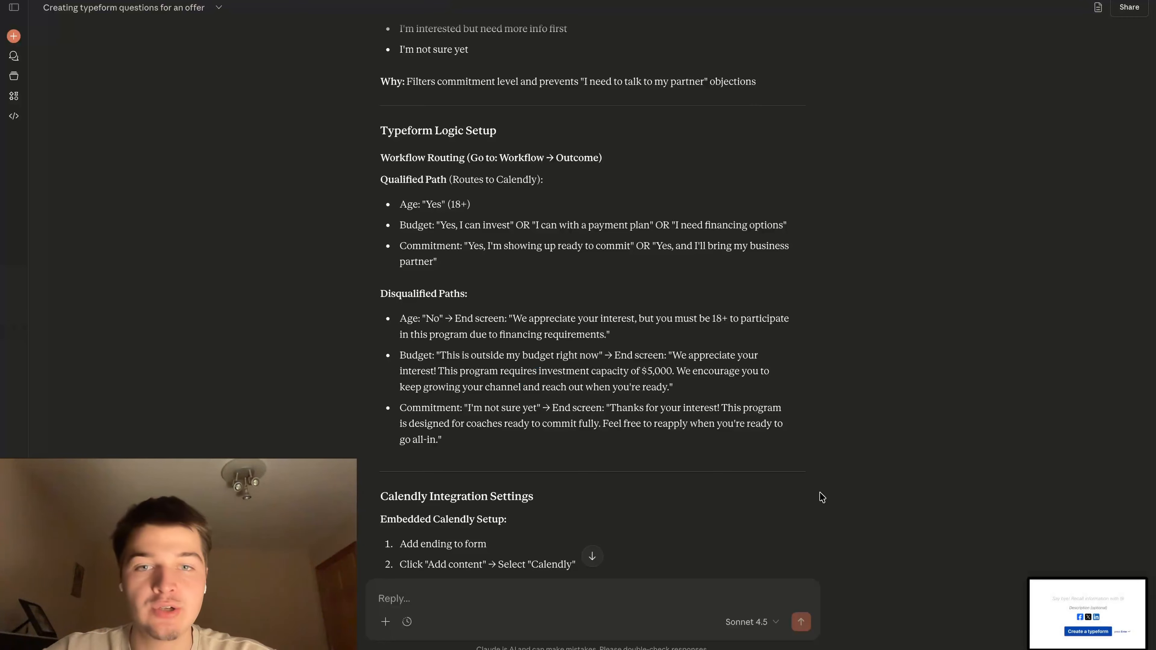
drag(1089, 638, 578, 563)
Ask Claude for a general disqualification message to insert if they are not qualified for the offer, short like 2 sentences long
text(g)
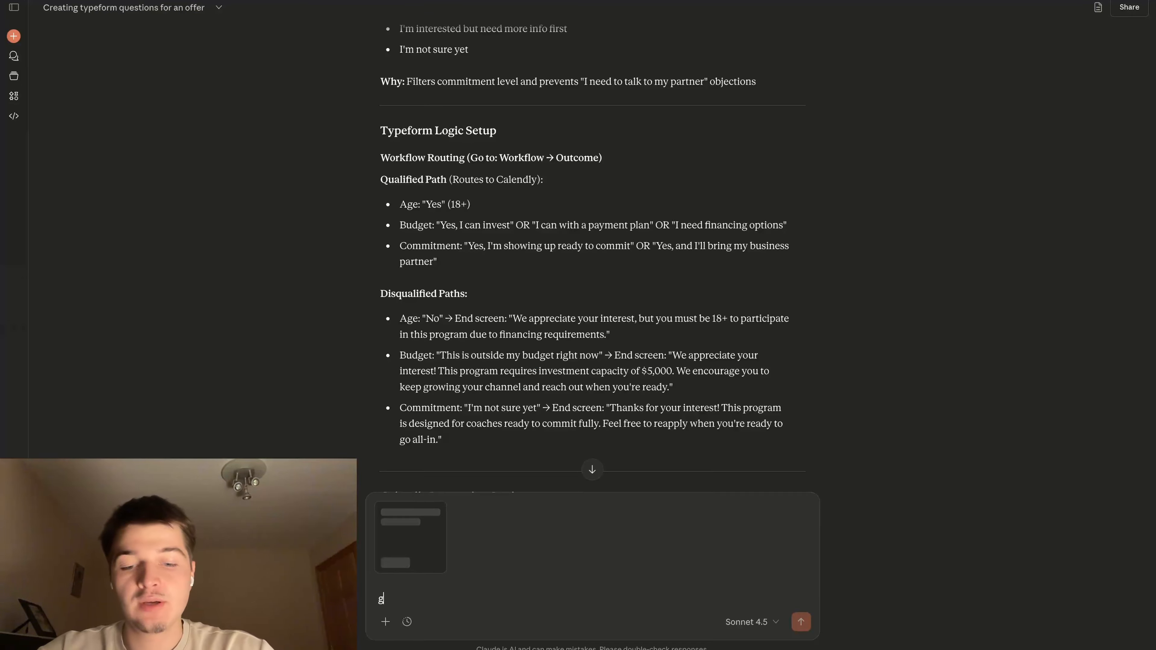
text(ive me a genera)
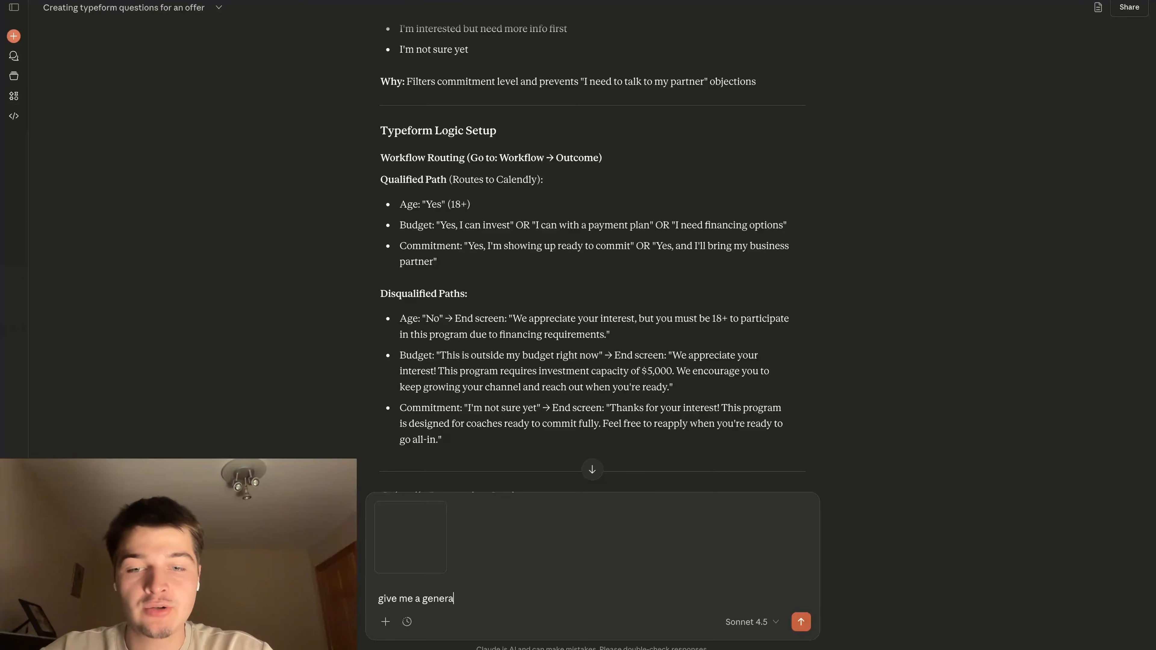
text(l disqualification emssage we can insert if they are not qualified for t)
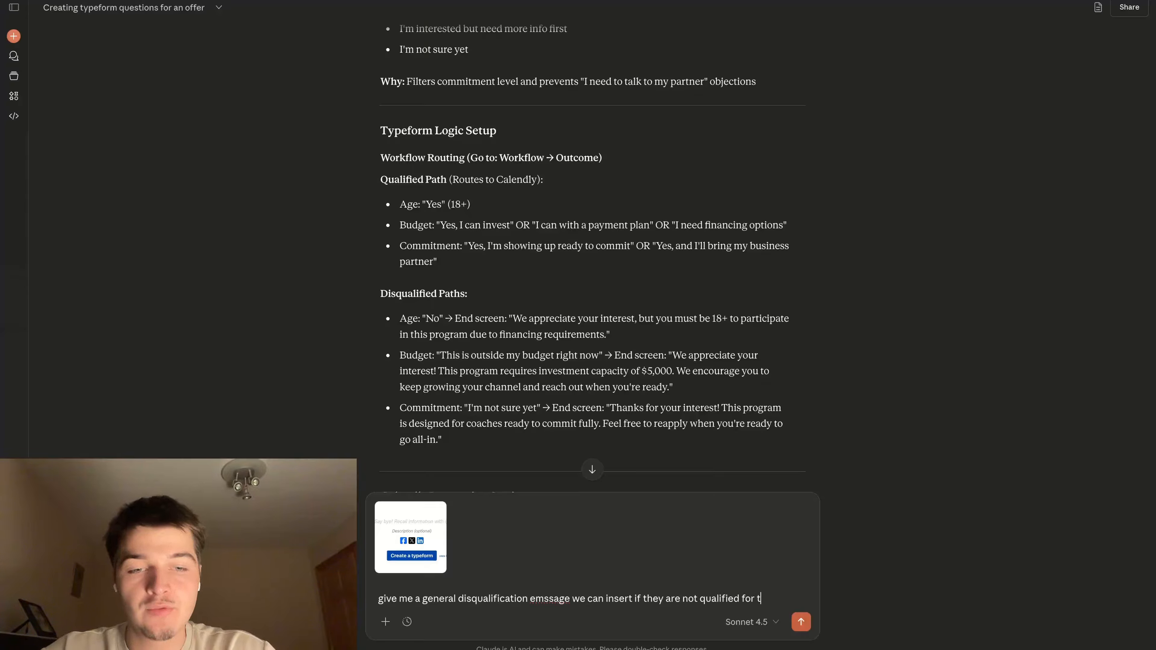
text(make ti short like 2 sentences long....)
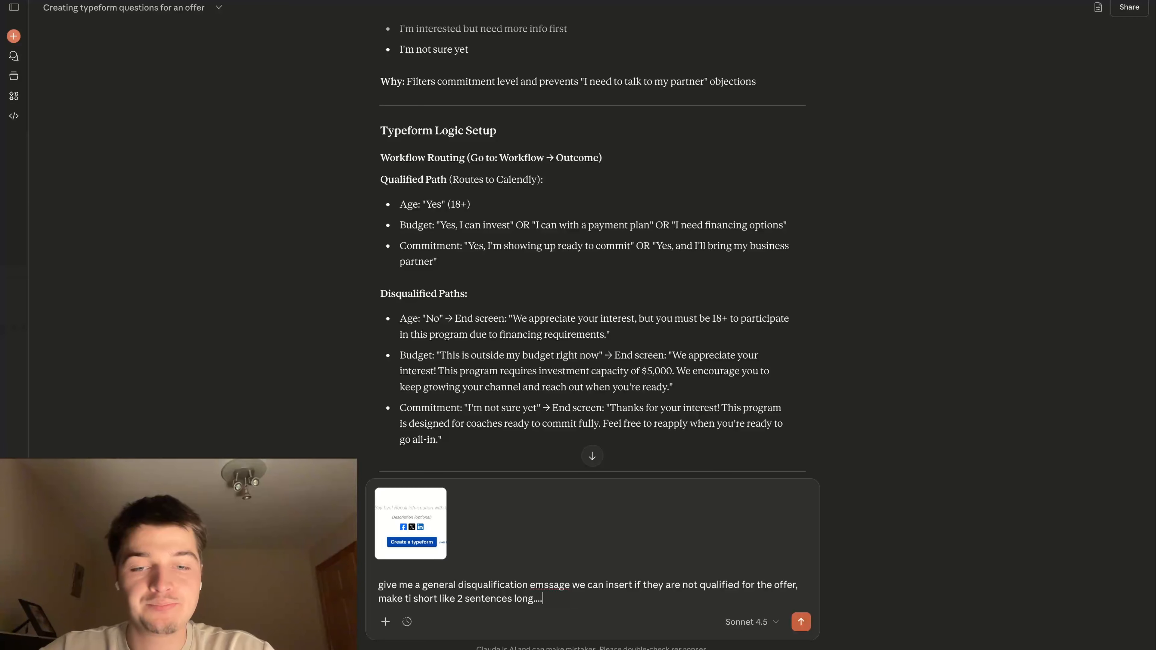
key(Return)
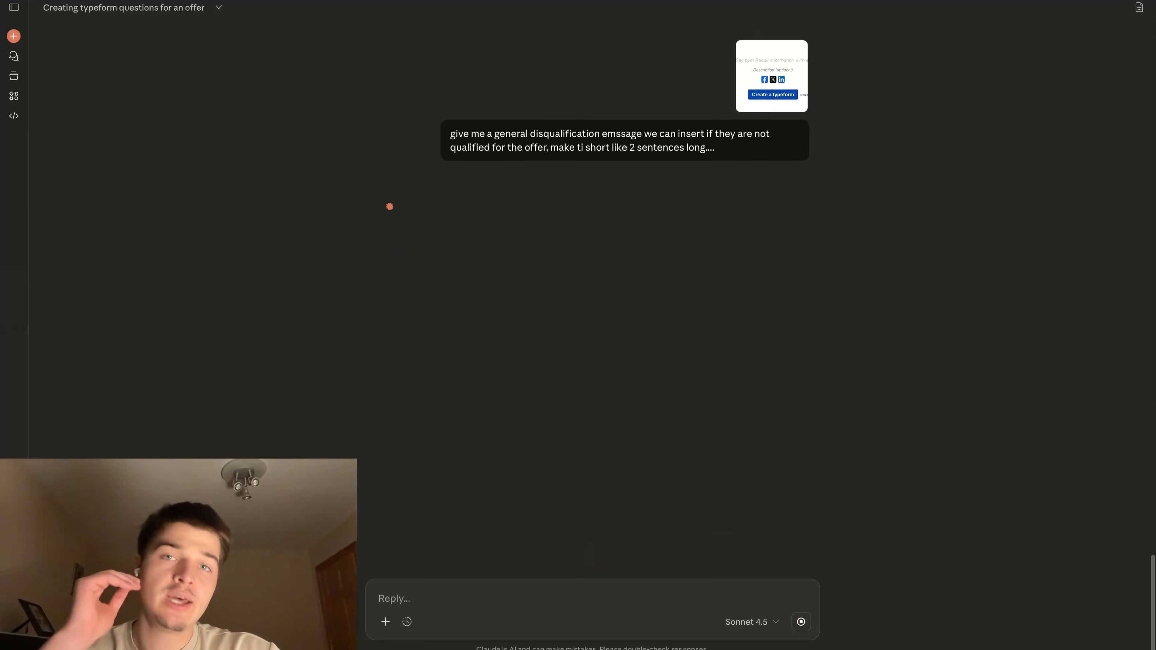
Copy Claude's disqualification message into the Typeform End Screen's main text, leaving out the closing quotation mark
key(ctrl+Tab)
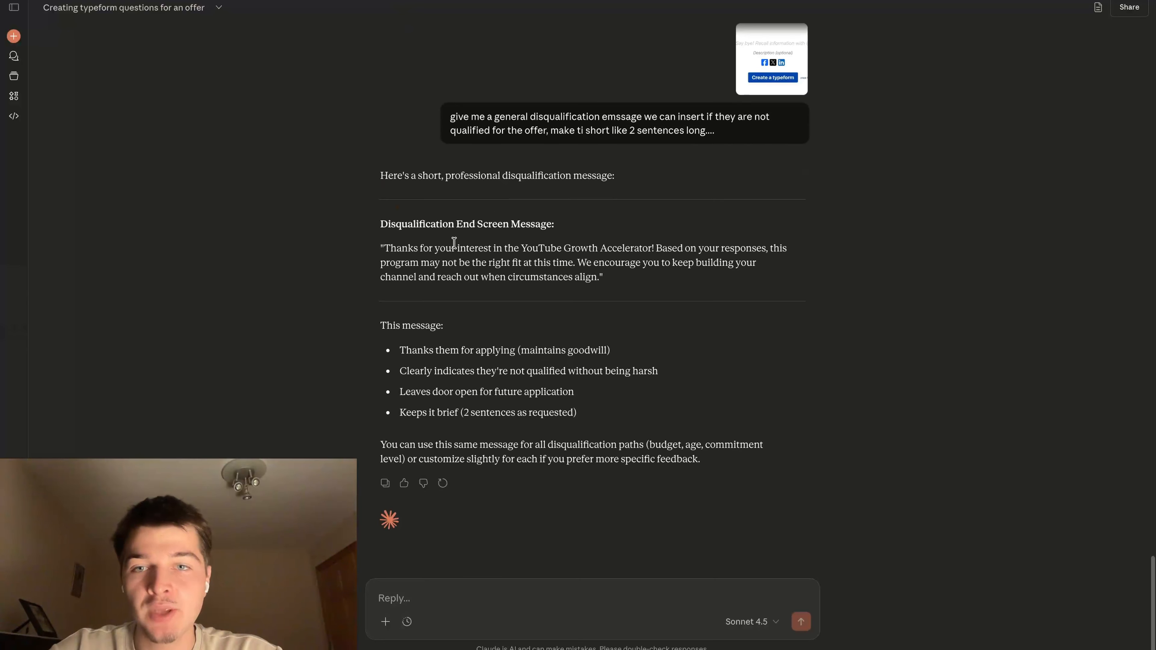
drag(384, 248, 603, 281)
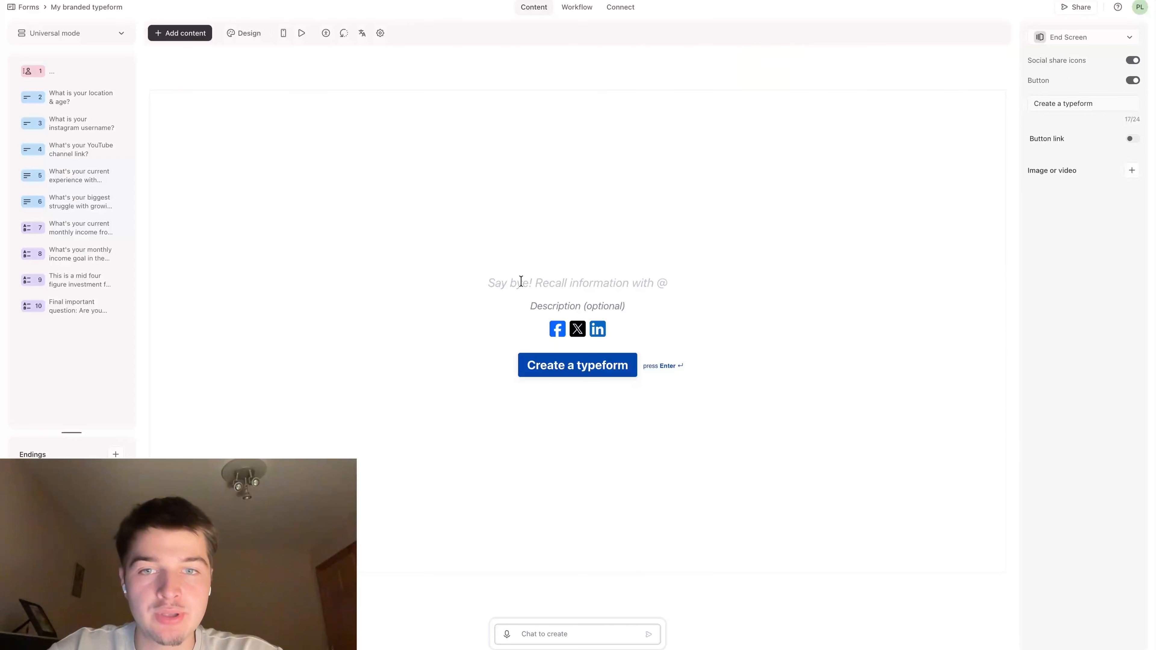
text(Thanks for your interest in the YouTube Growth Accelerator! Based on your responses, this program may not be the right fit at this time. We encourage you to keep building your channel and reach out when circumstances align.)
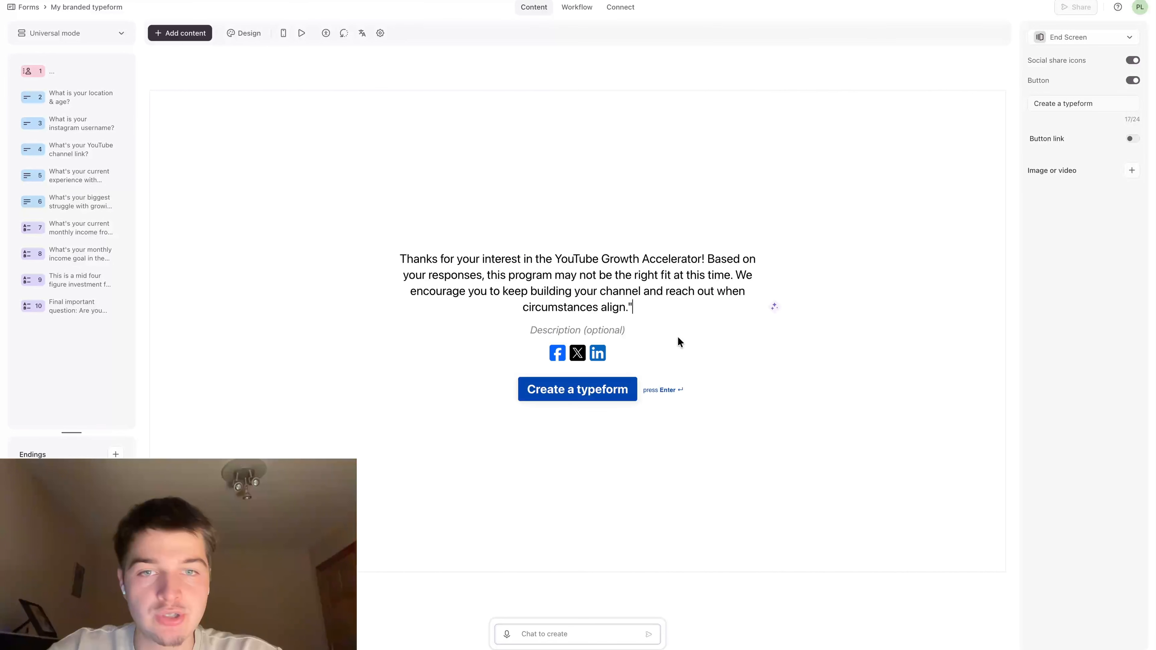
click(799, 474)
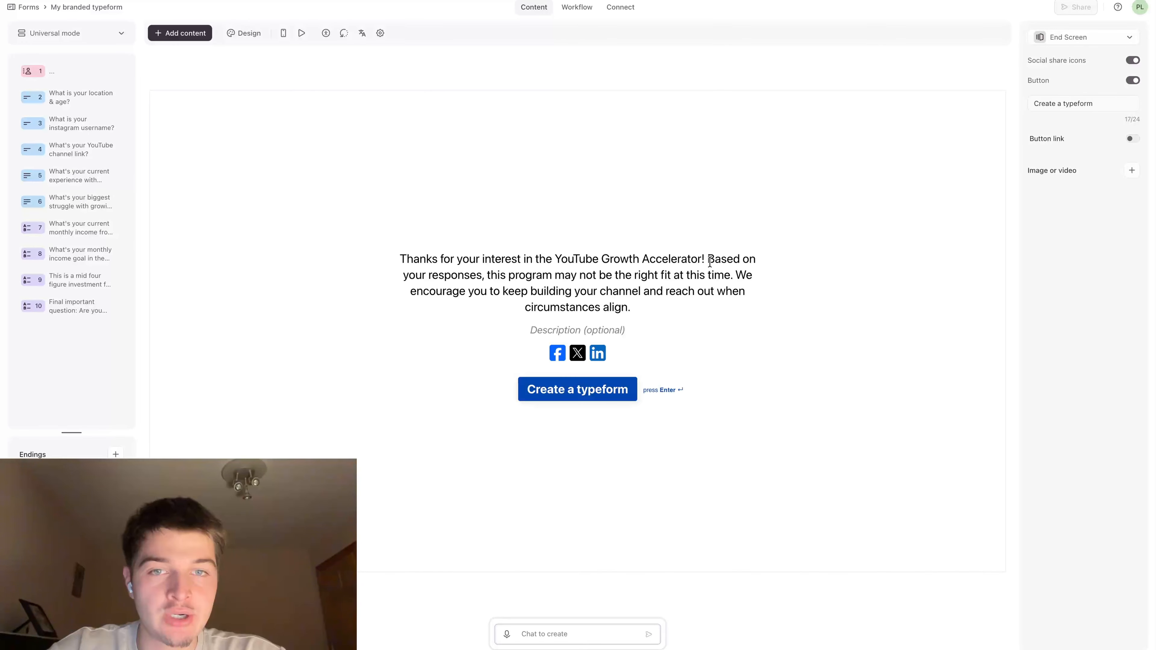
Replace the exclamation mark after "Accelerator" with "...." and end the disqualification message with "circumstances align better!"
key(BackSpace)
key(BackSpace)
text(....)
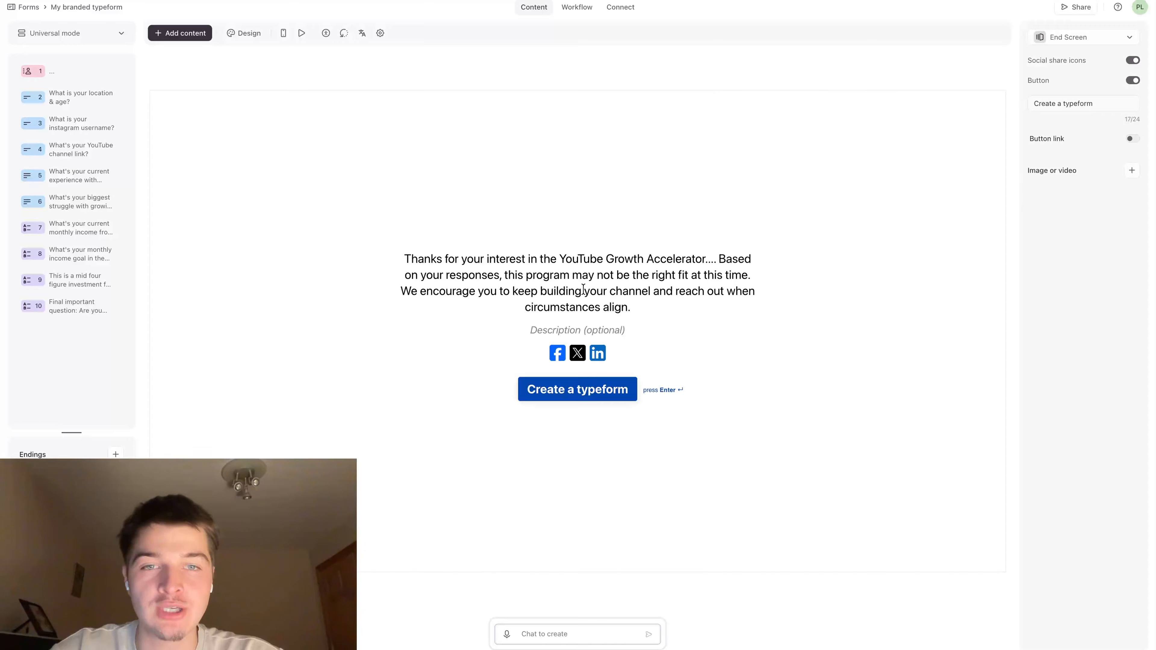
click(656, 311)
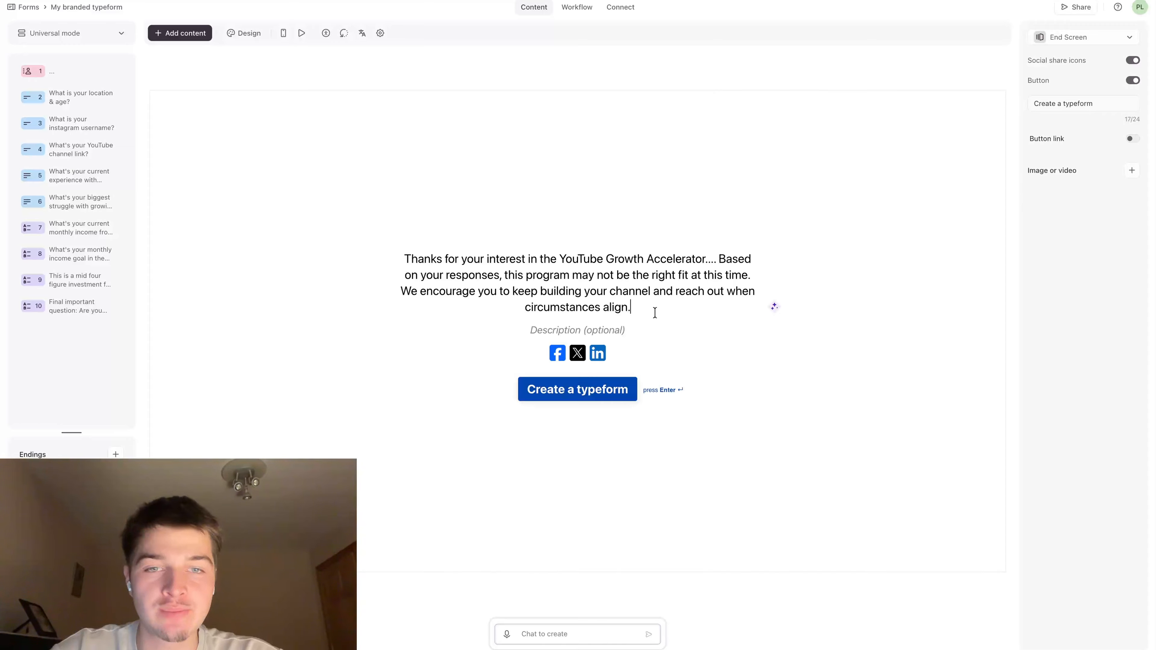
key(BackSpace)
text(better,)
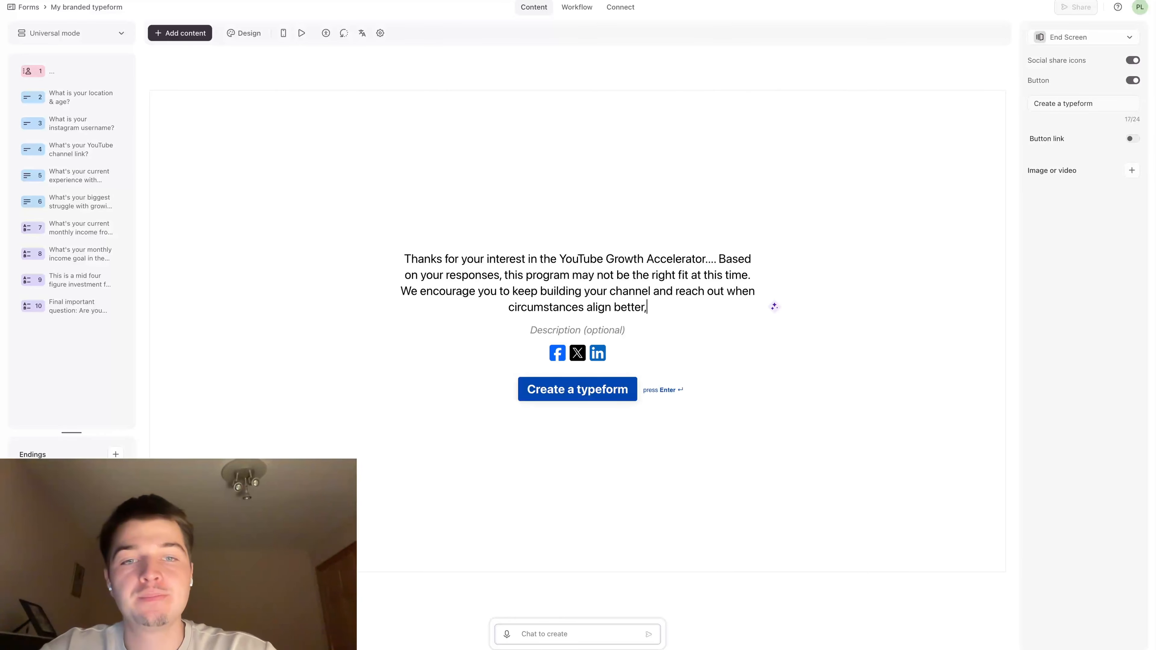
key(BackSpace)
text(!)
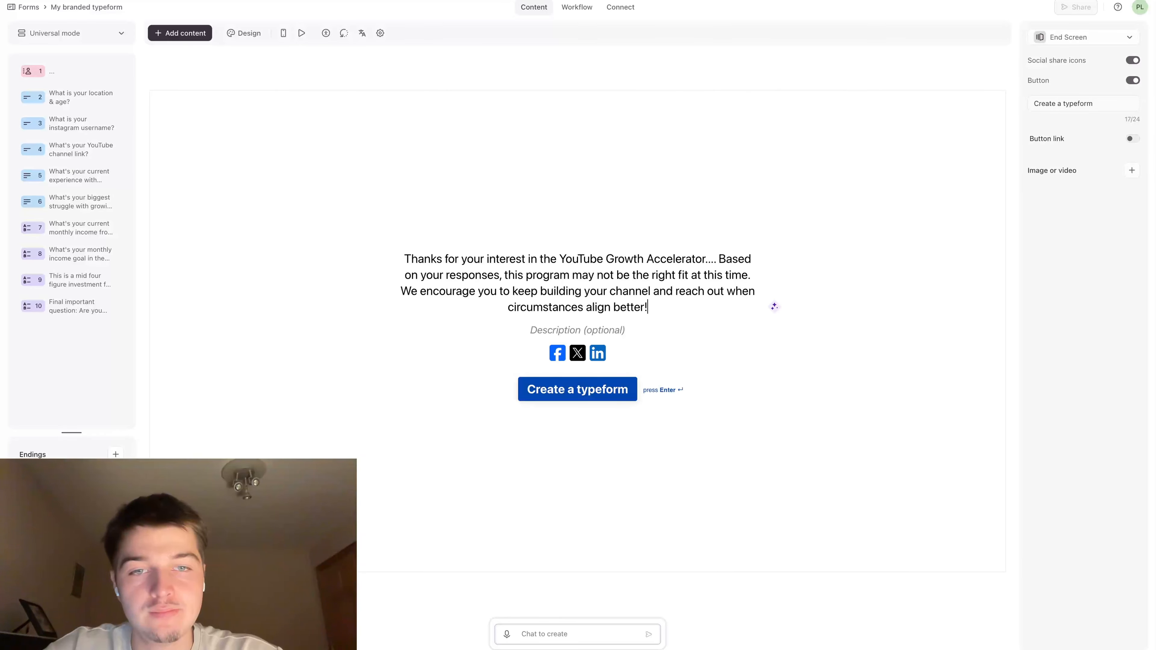
Turn off the social share icons on the disqualification End Screen
click(596, 322)
click(622, 356)
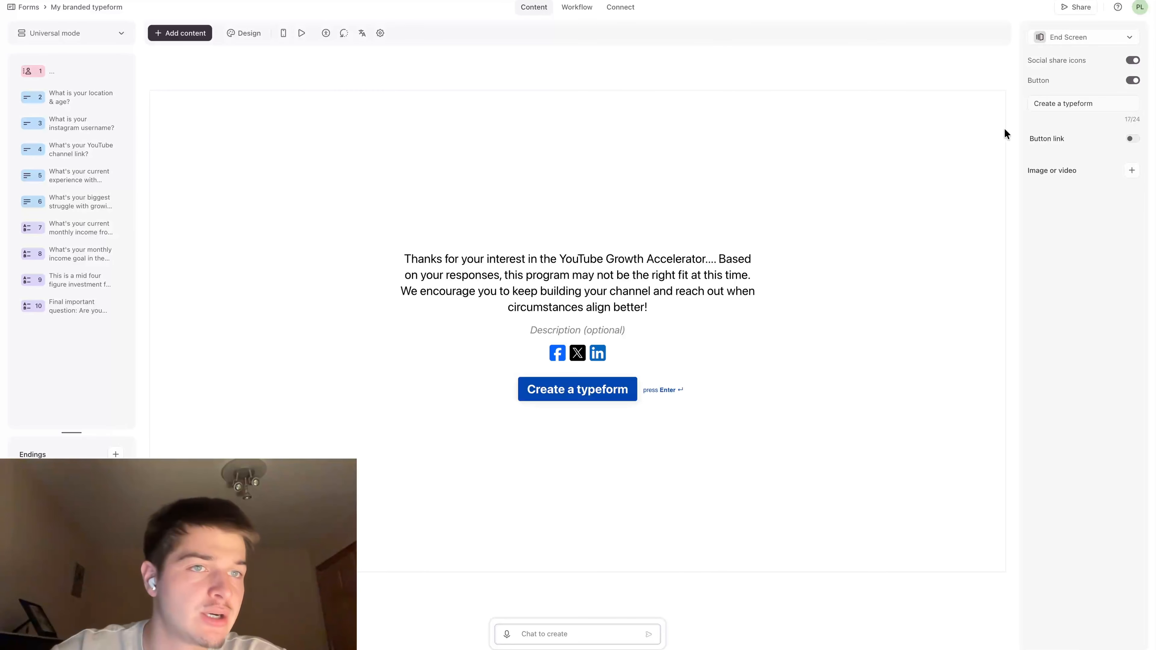
click(1133, 61)
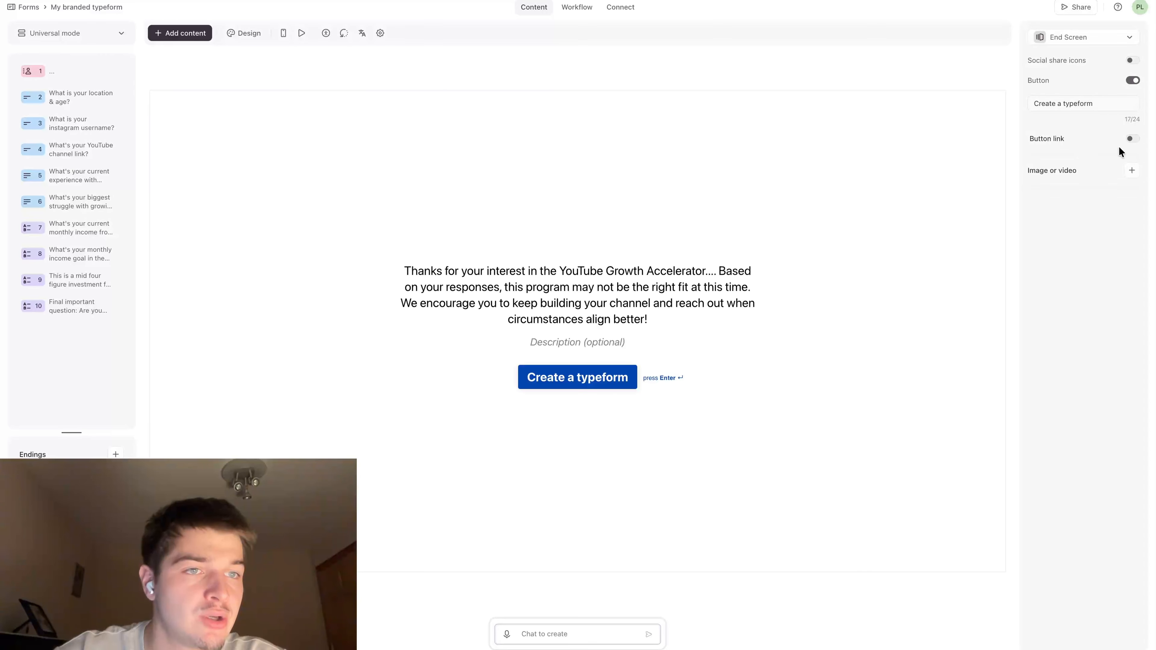
click(1132, 139)
click(1132, 139)
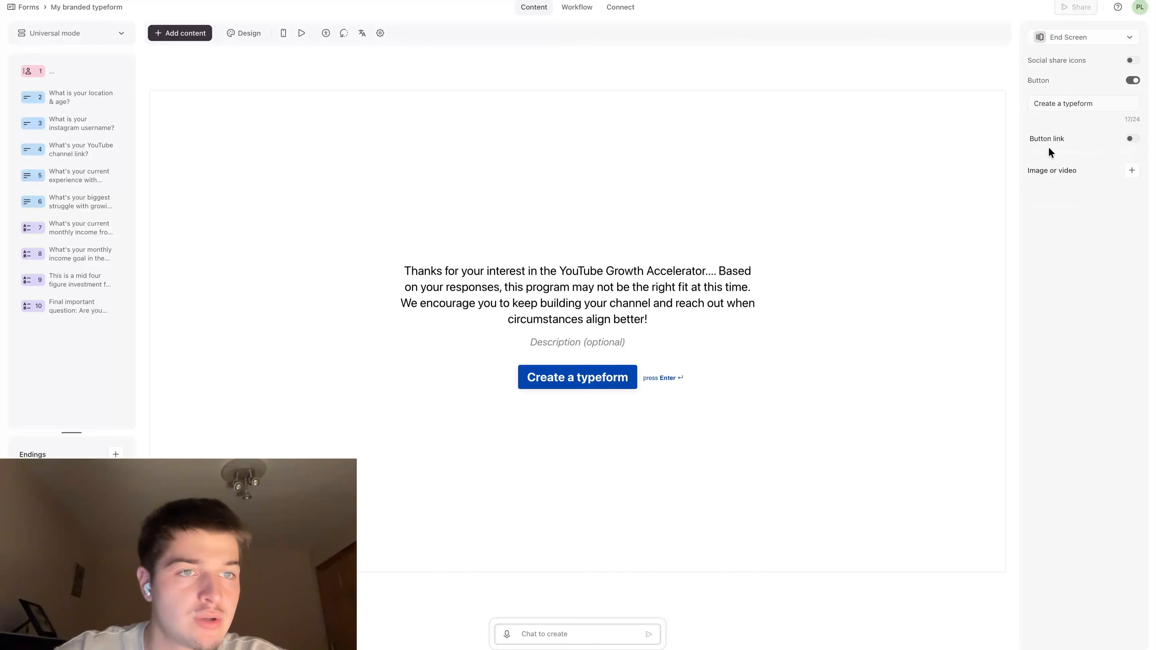
click(1131, 138)
click(1102, 168)
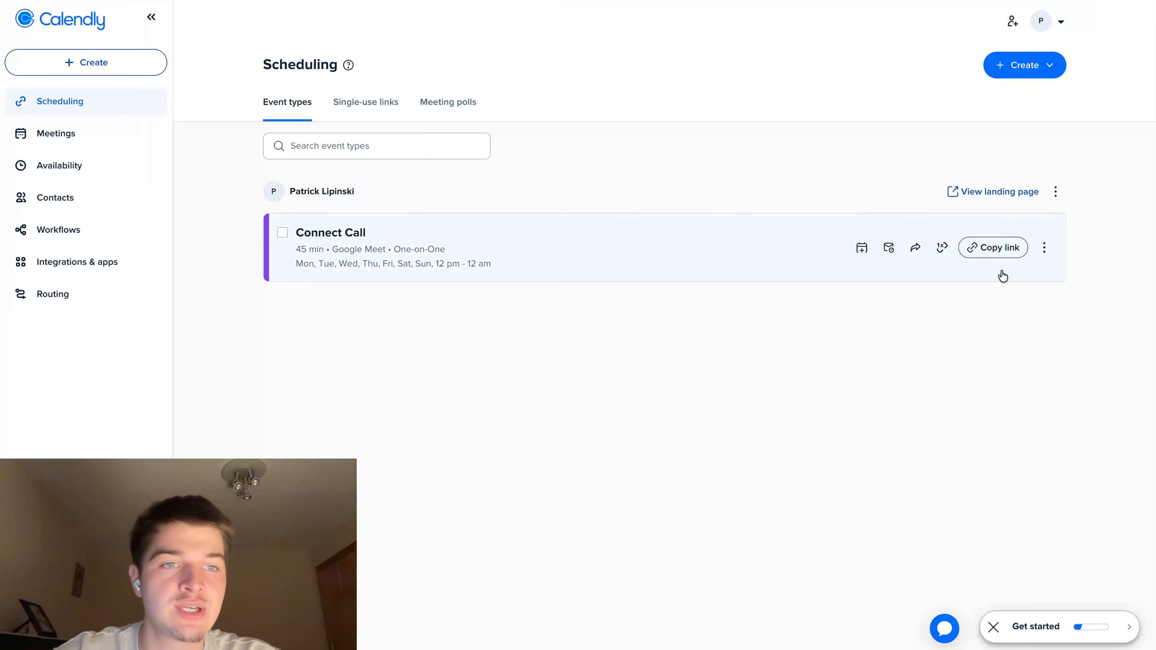
click(994, 248)
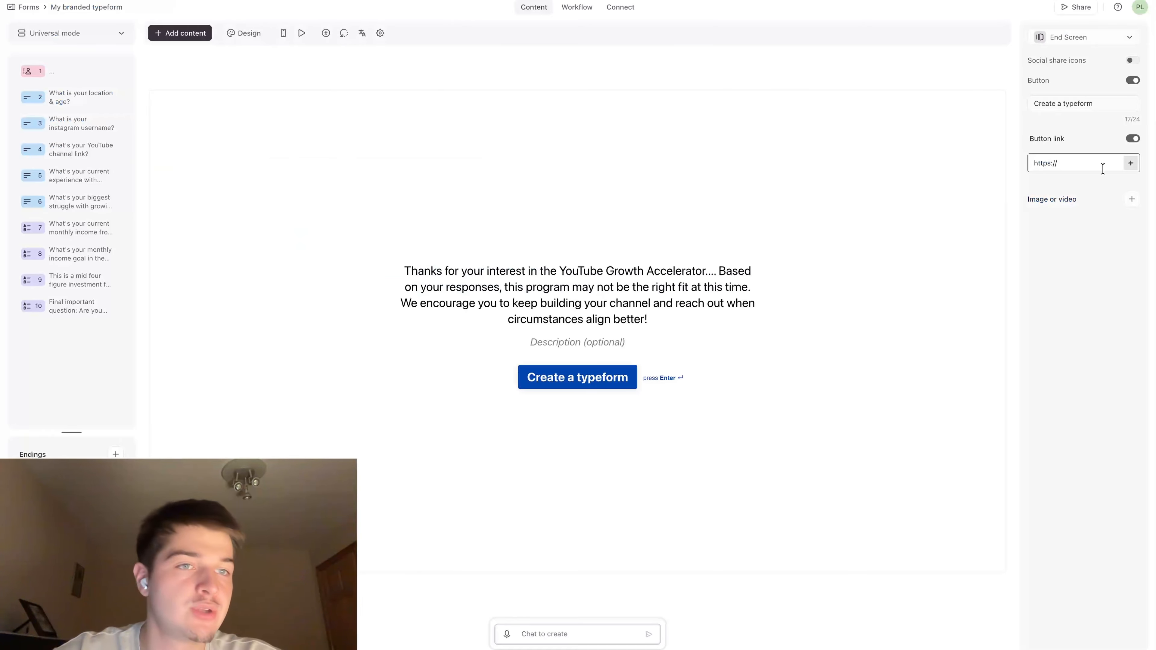
key(ctrl+v)
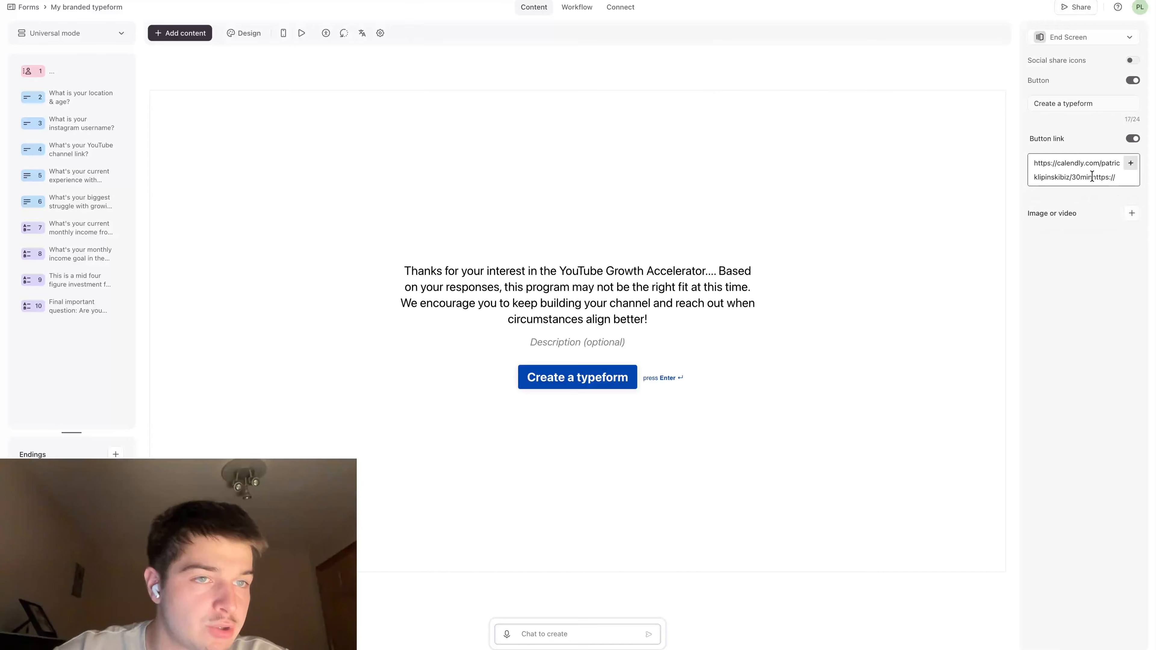
drag(1092, 177, 1120, 178)
key(BackSpace)
key(Return)
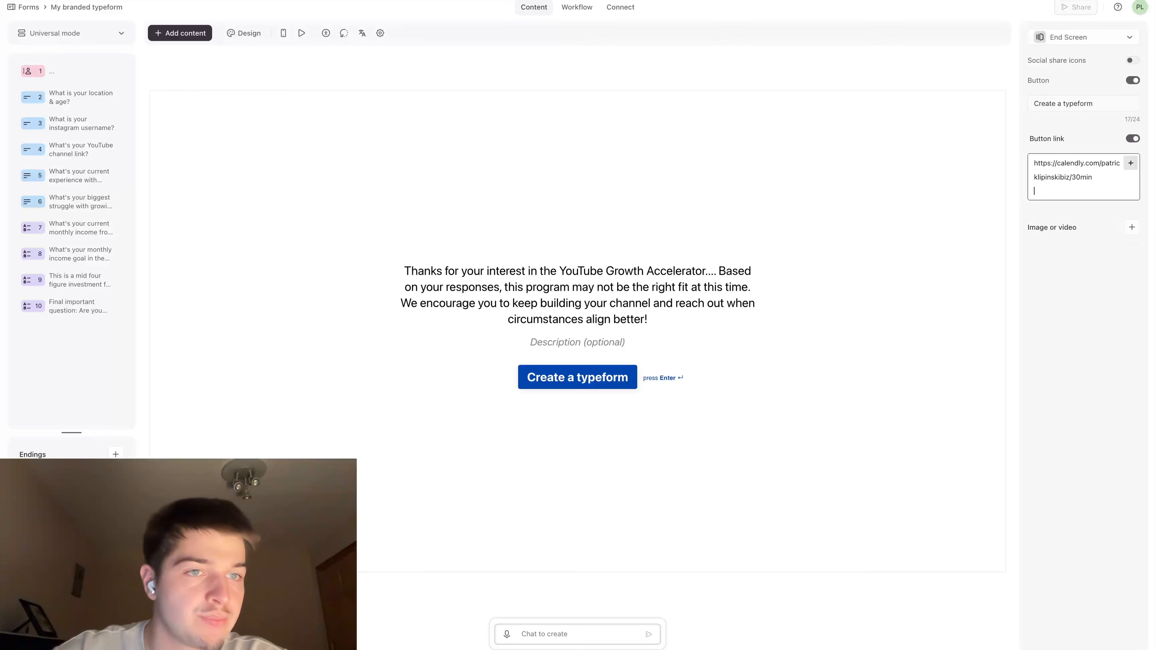
Turn off the button link on the disqualification End Screen
key(BackSpace)
click(1093, 302)
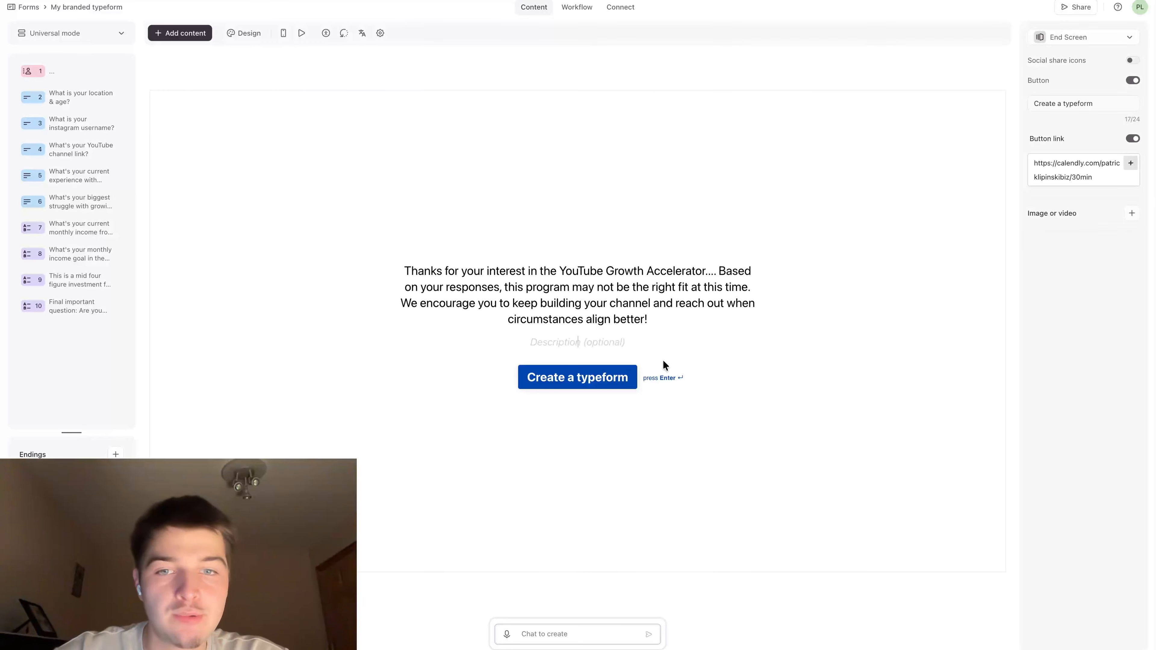
click(579, 342)
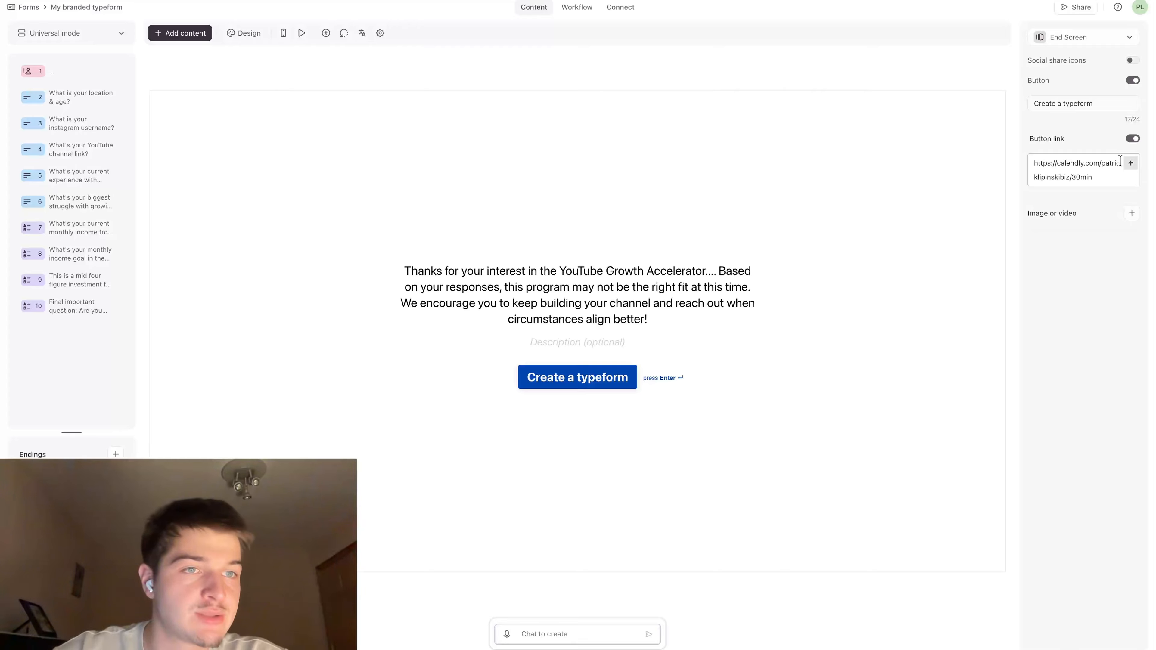
click(1133, 139)
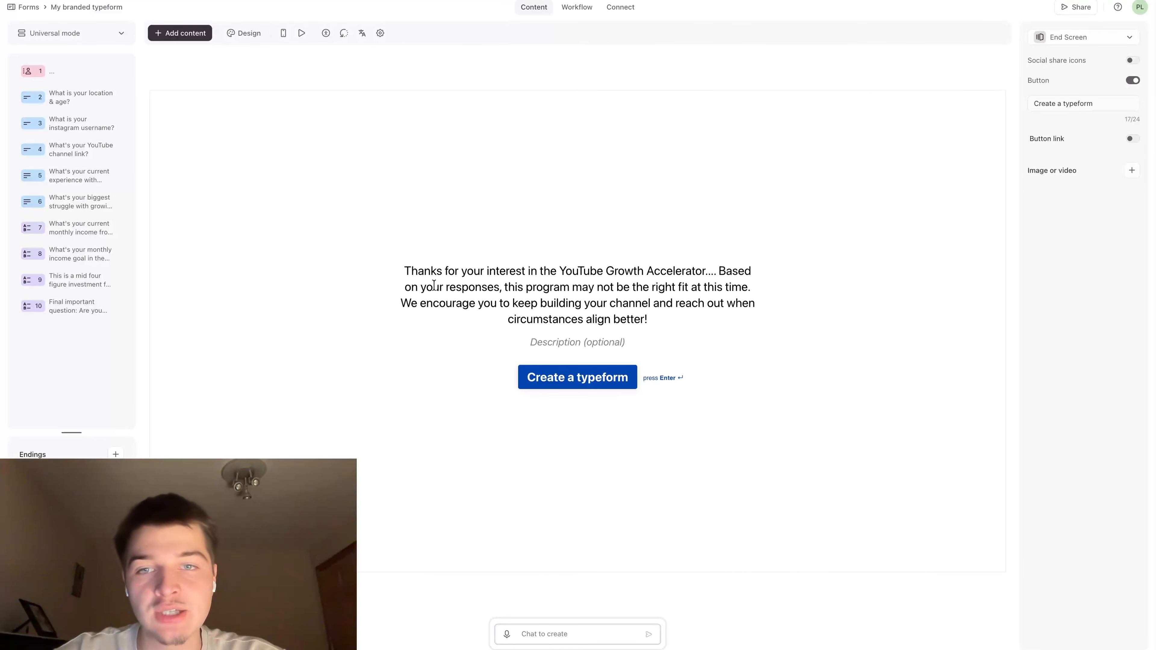
drag(405, 270, 769, 360)
click(652, 252)
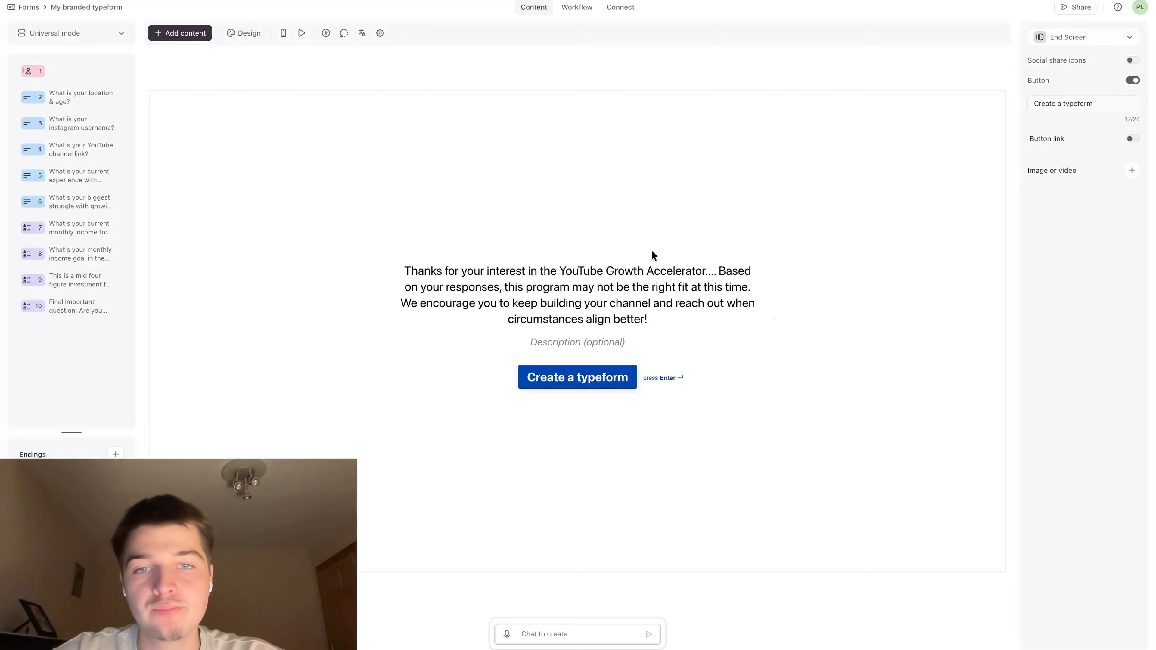
triple_click(547, 288)
click(569, 204)
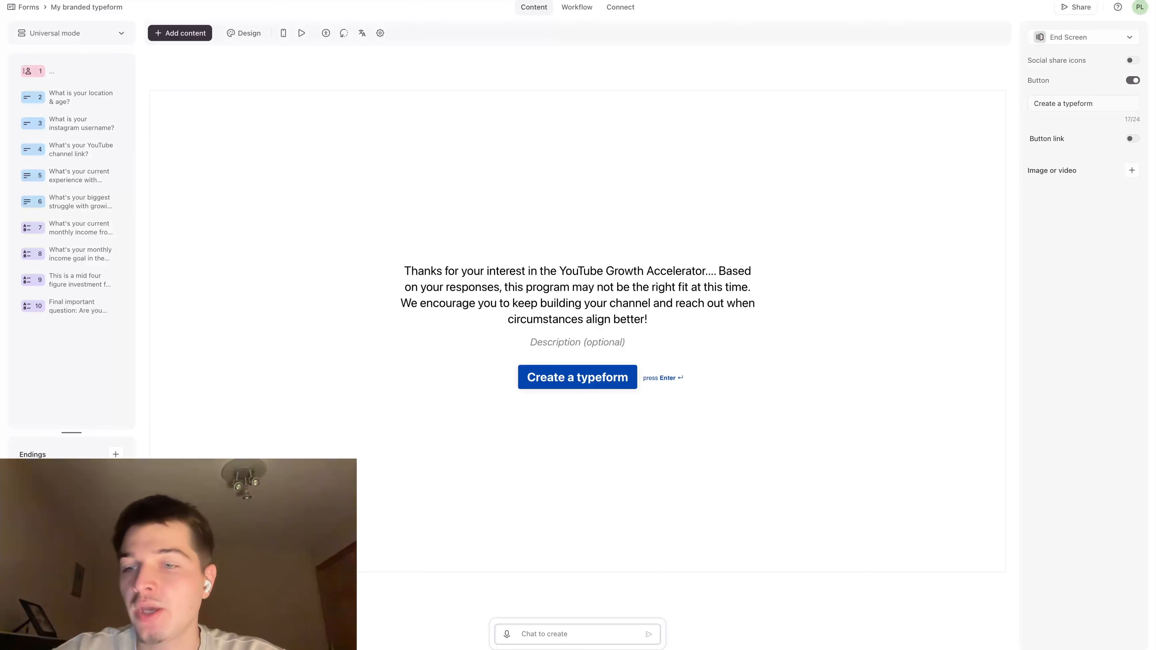
Check the Calendly redirect ending and open the Outcome quiz rules in the form's workflow
click(71, 480)
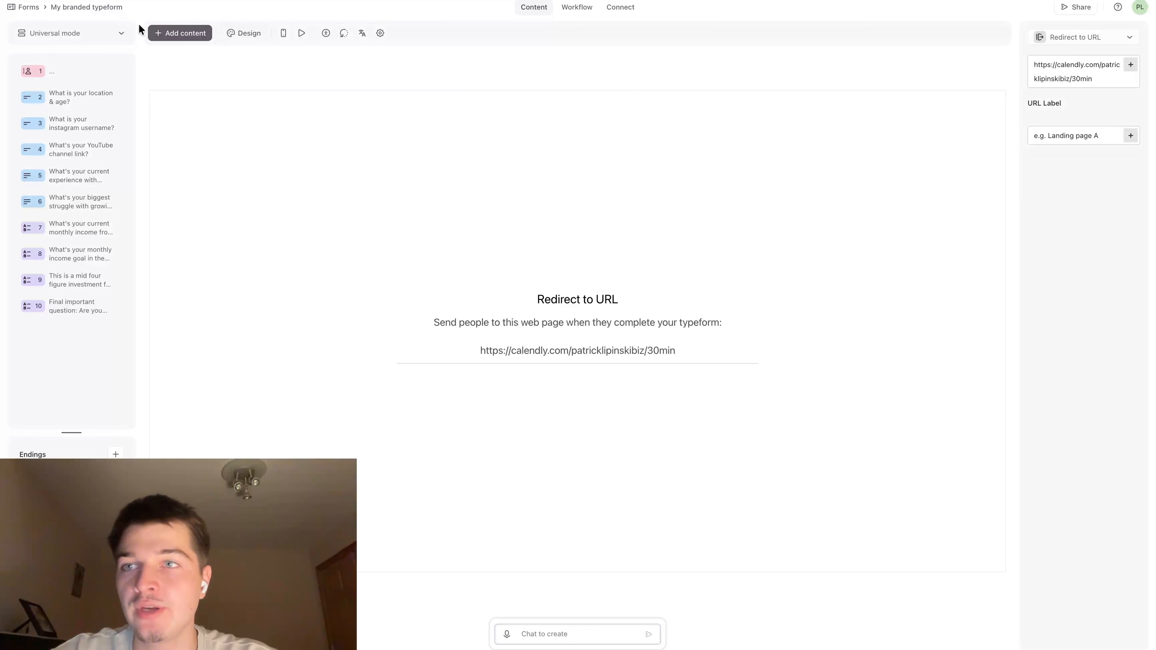
click(577, 7)
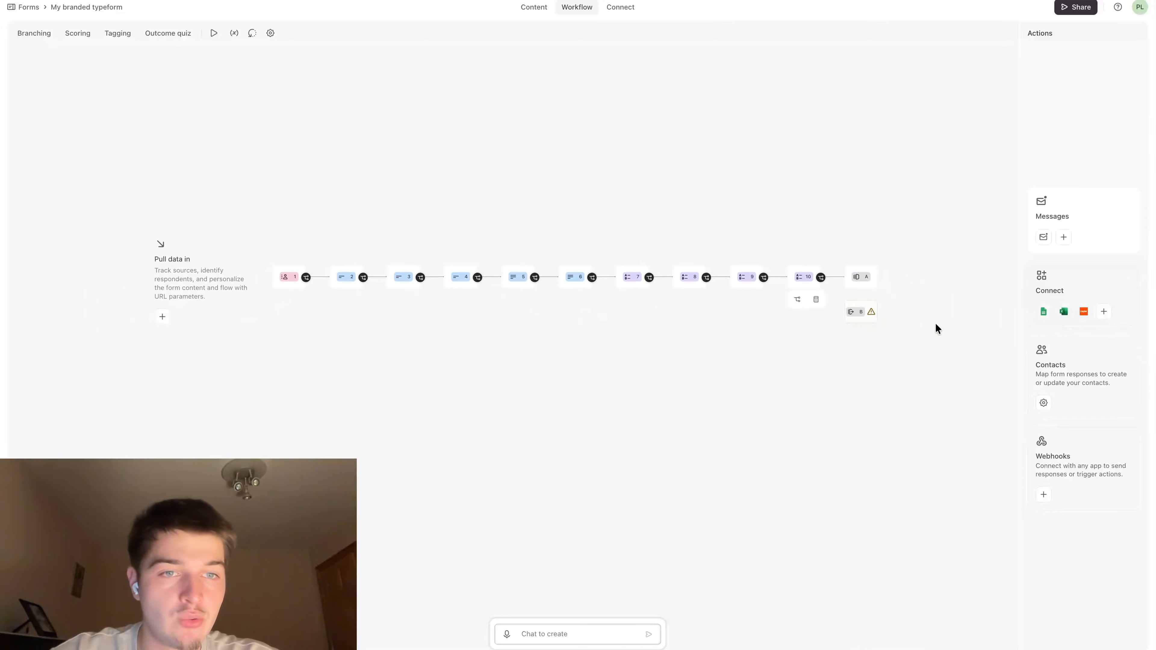
scroll(935, 322, up, 3)
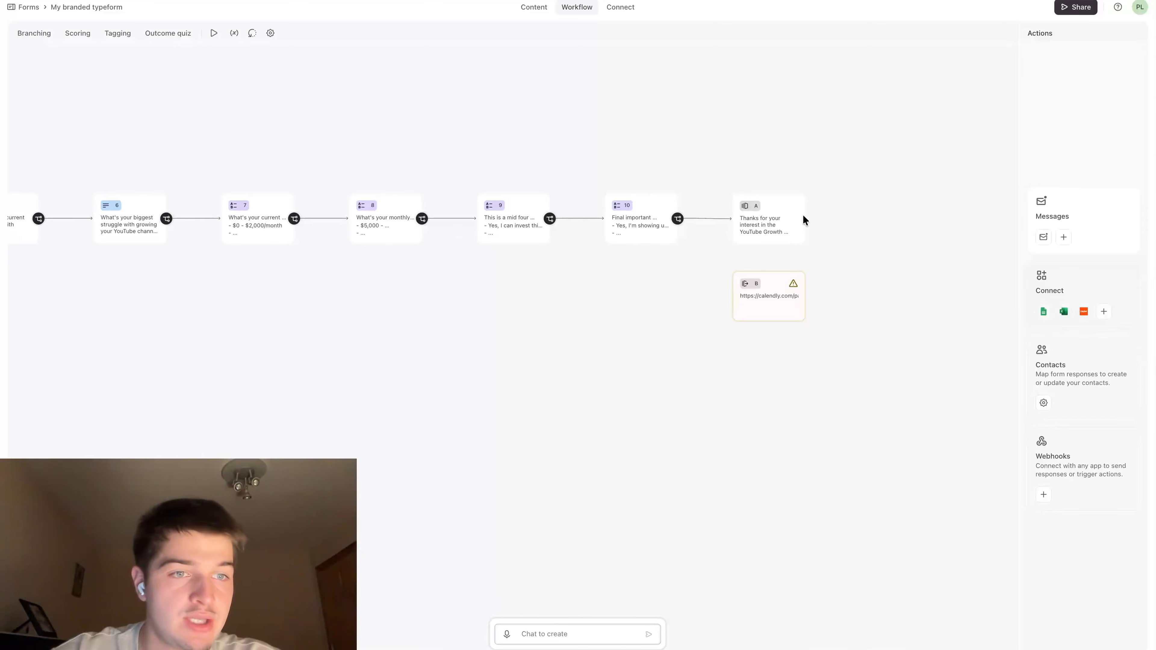
scroll(720, 219, down, 2)
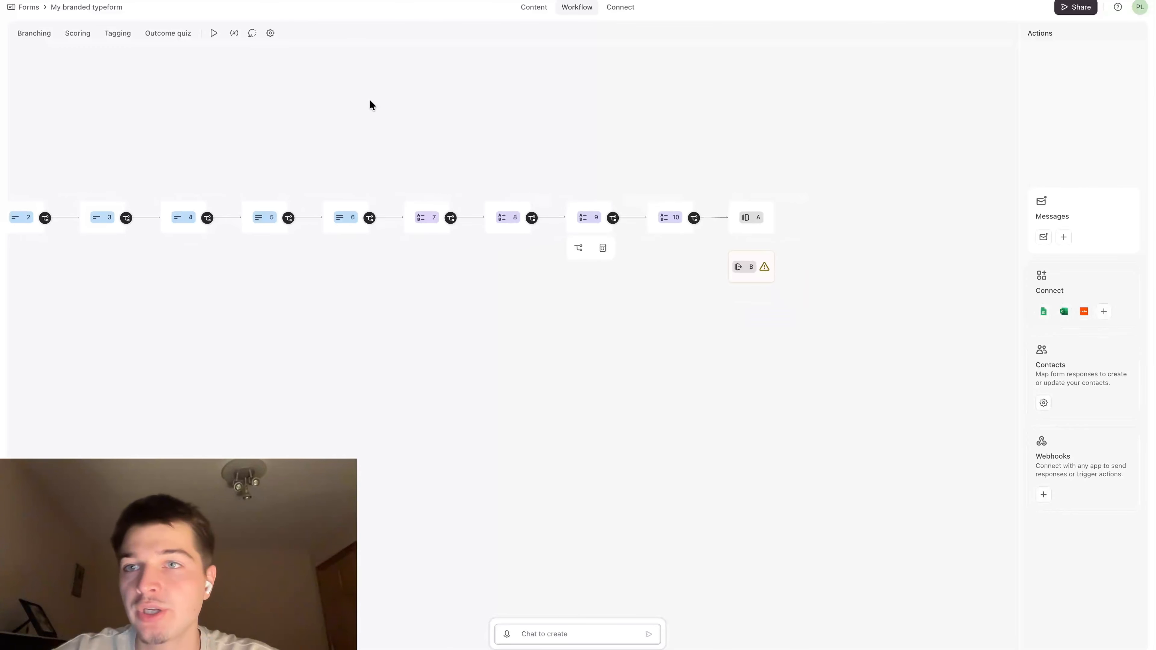
click(173, 34)
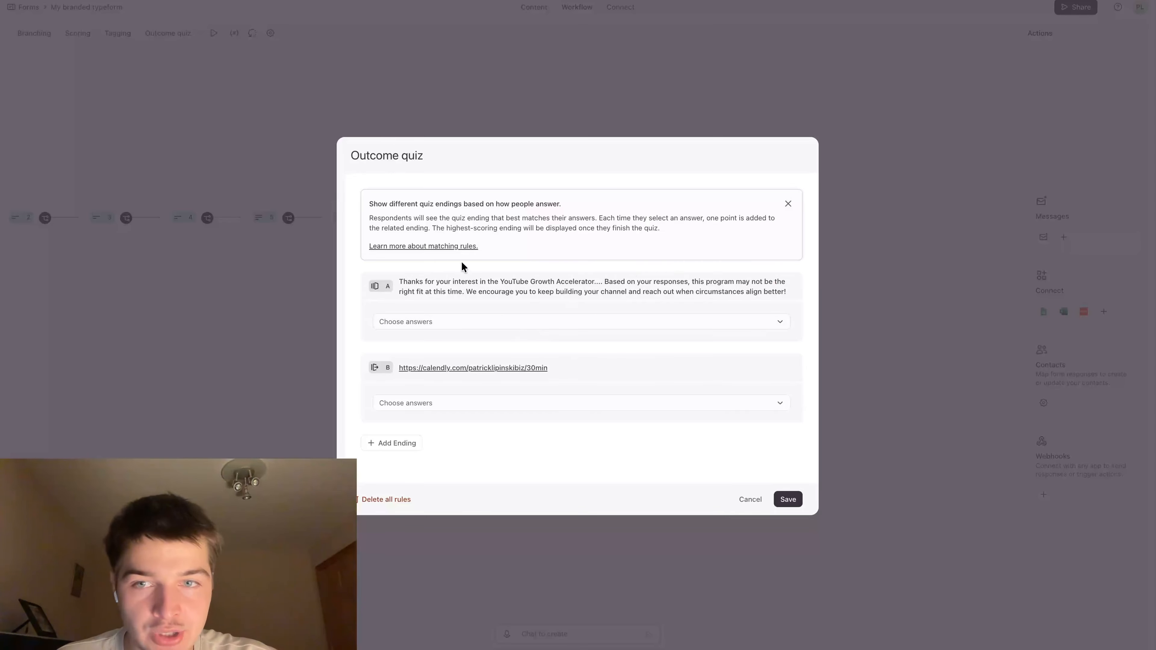
click(438, 286)
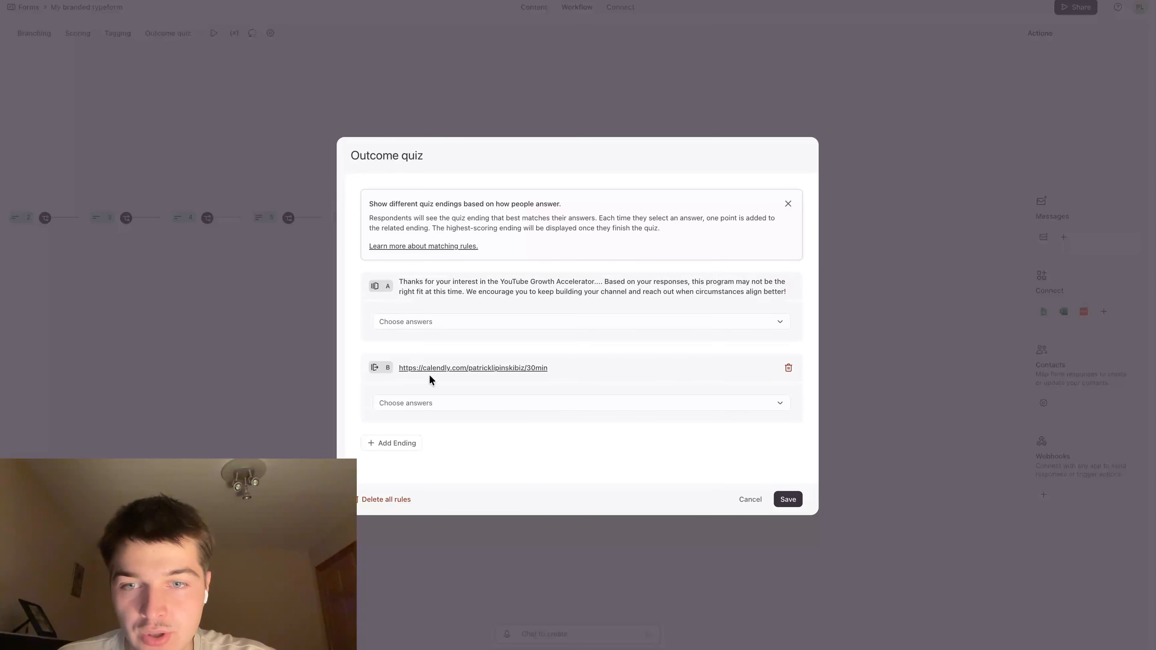
click(404, 443)
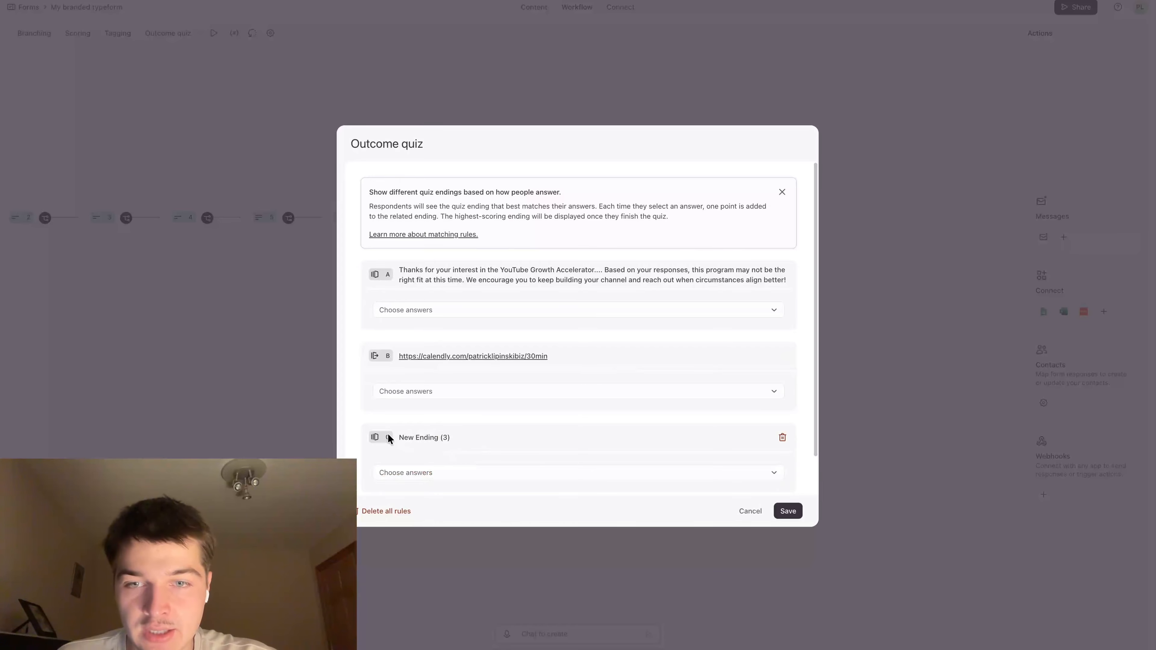
scroll(493, 436, down, 2)
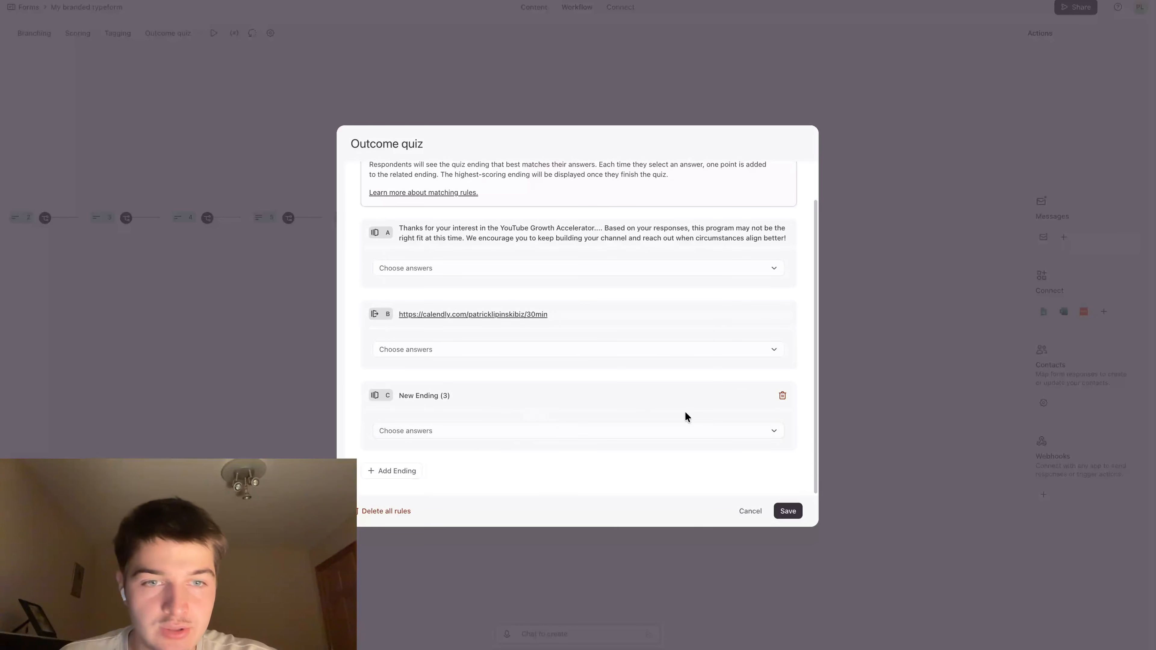
click(782, 394)
scroll(546, 410, up, 1)
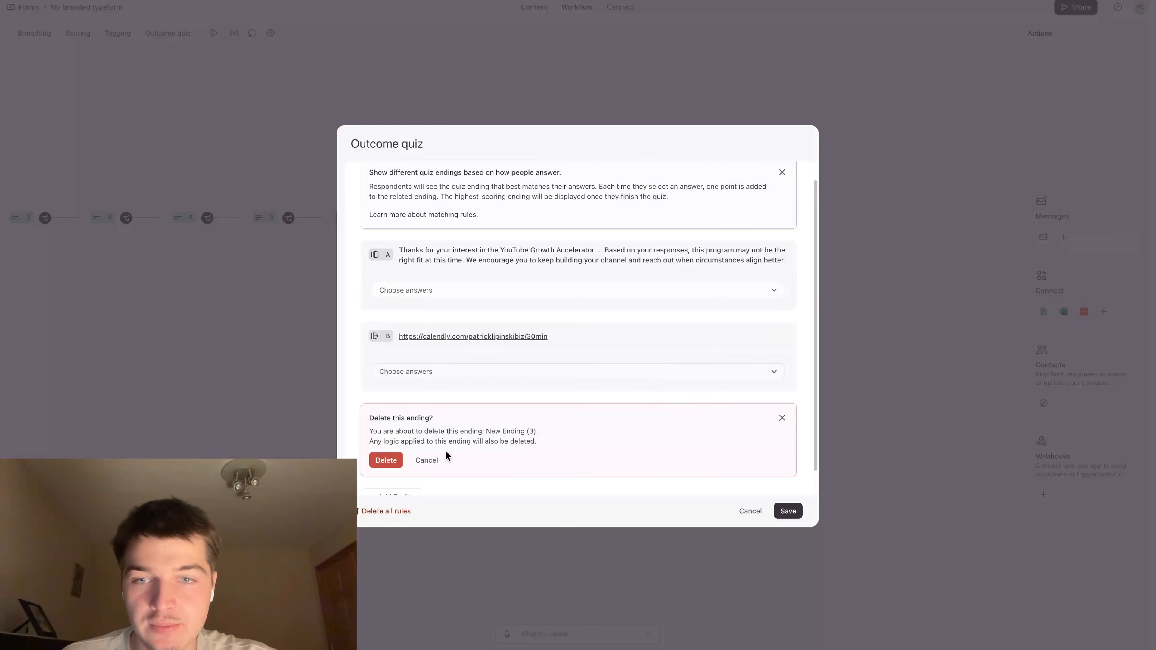
click(388, 460)
Assign the investment answers "Yes, I can invest this amount", "I can with a payment plan" and "I need financing options (Klarna/Afterpay/Affirm)" to the Calendly redirect ending
click(488, 403)
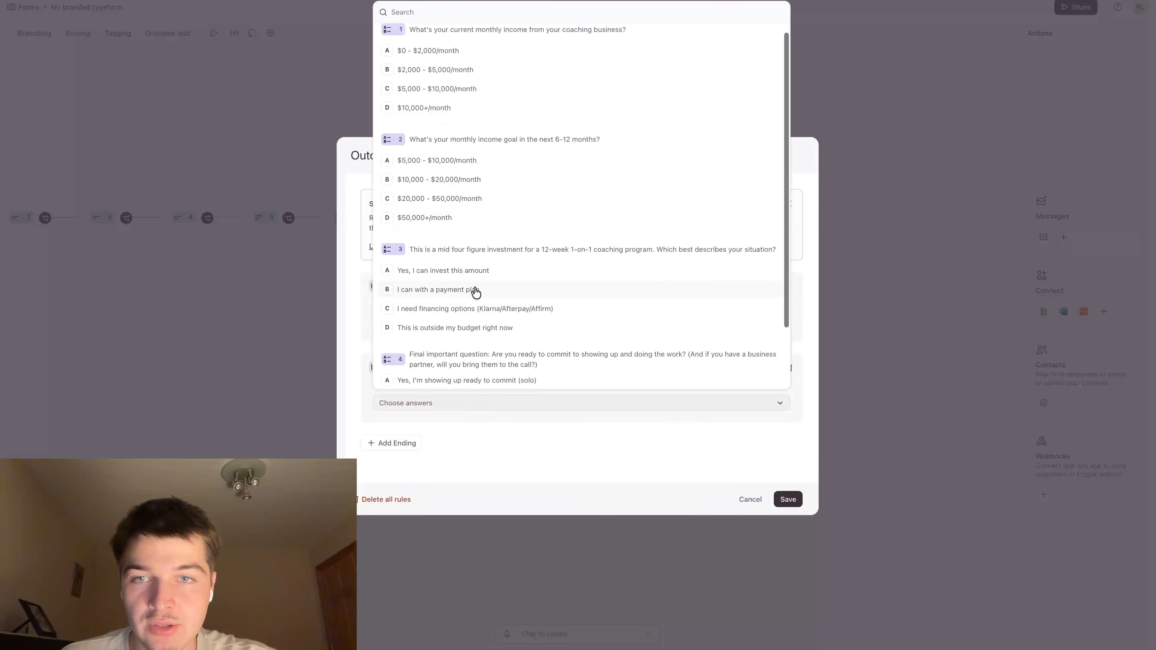
scroll(472, 299, down, 2)
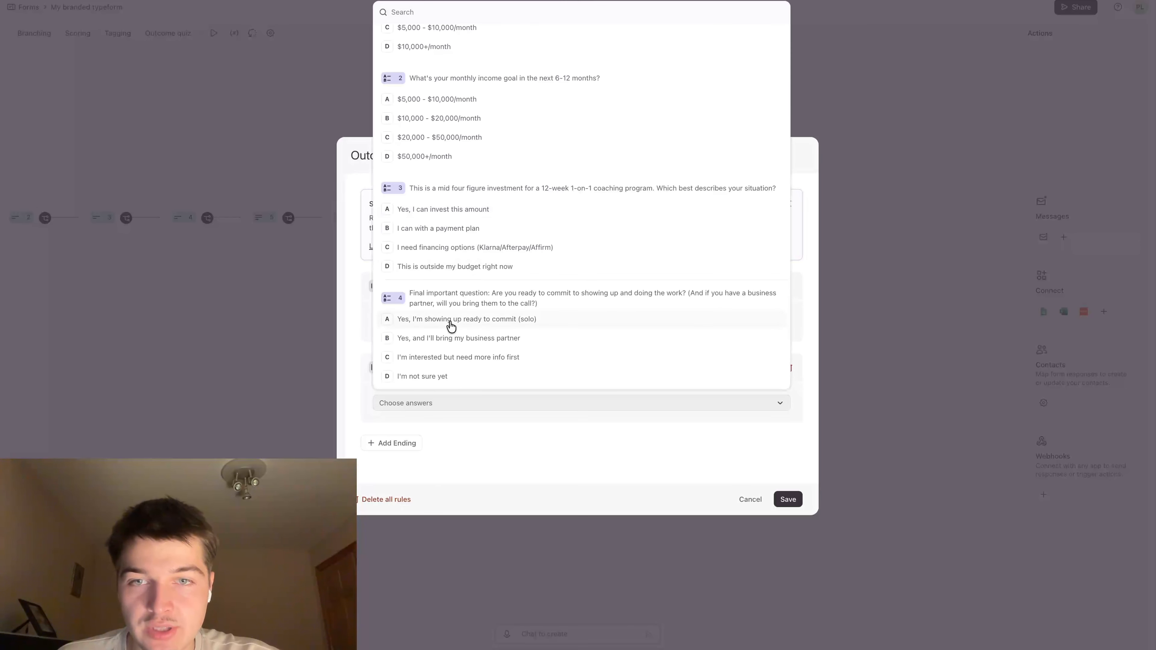
click(514, 465)
click(455, 405)
scroll(473, 292, down, 3)
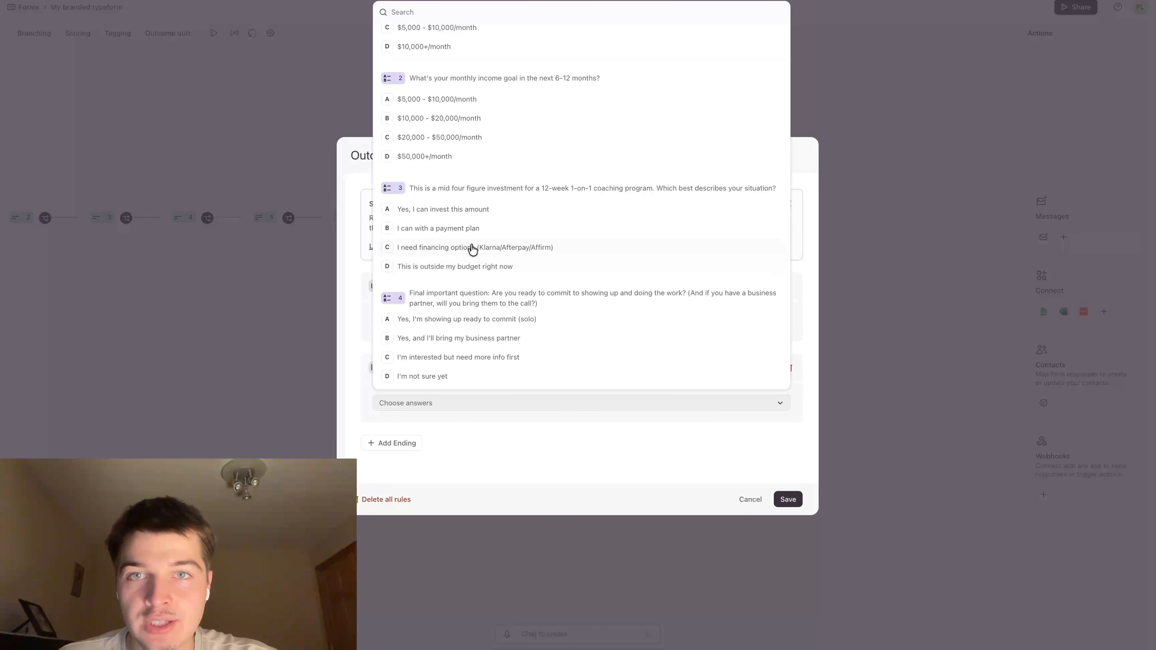
click(453, 210)
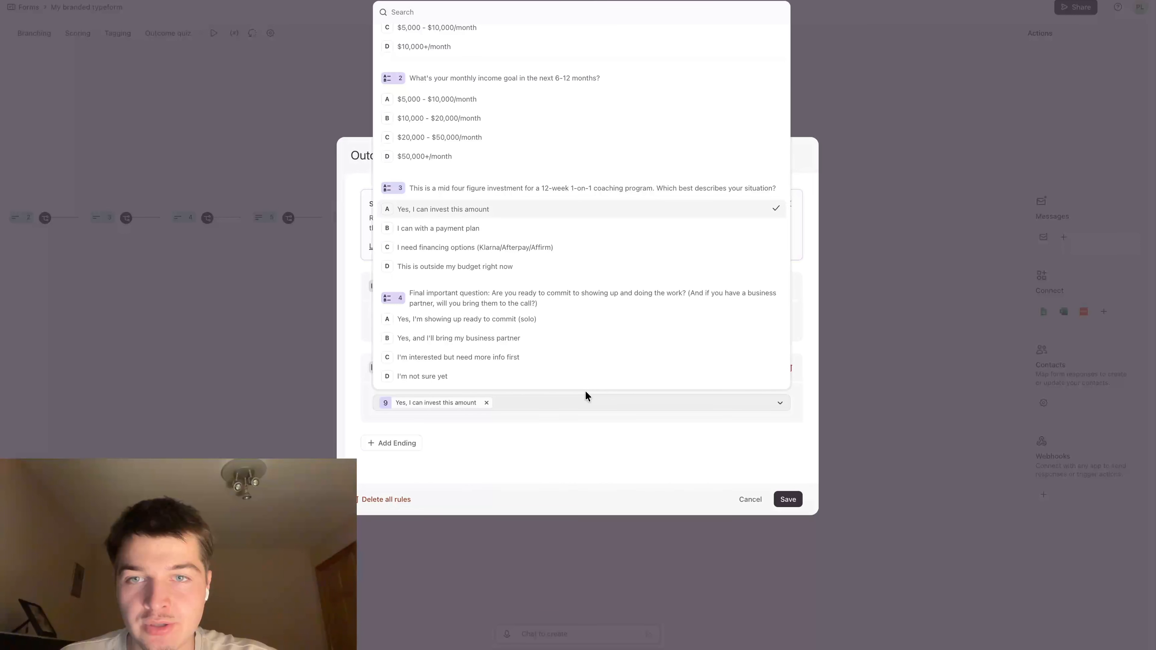
click(530, 231)
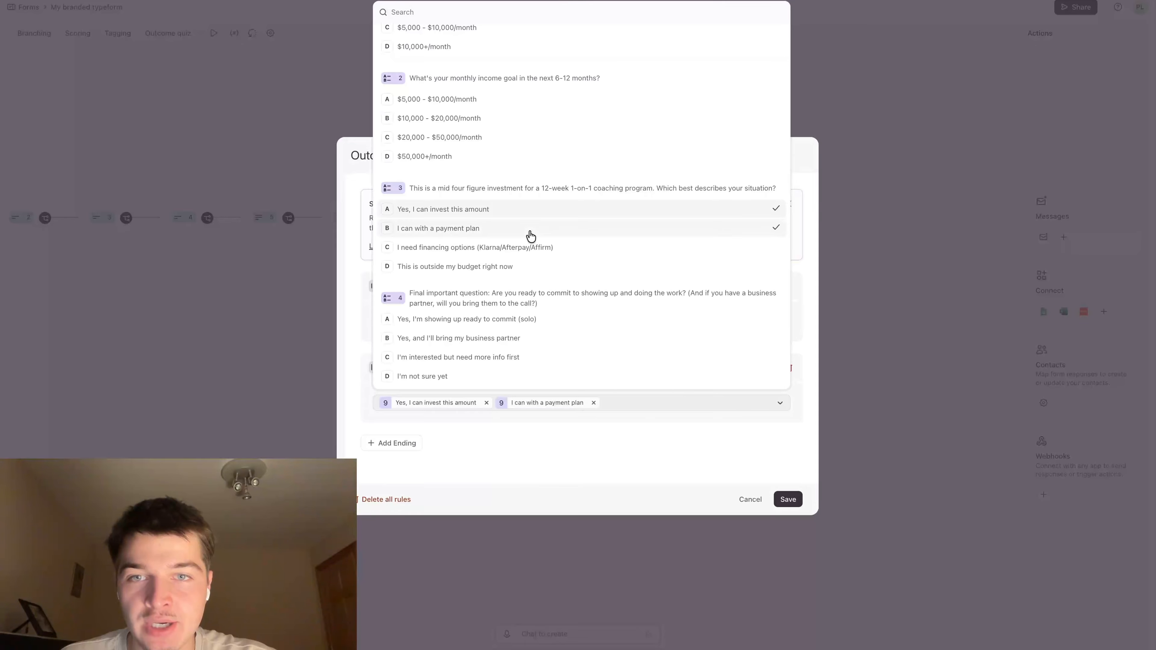
click(526, 257)
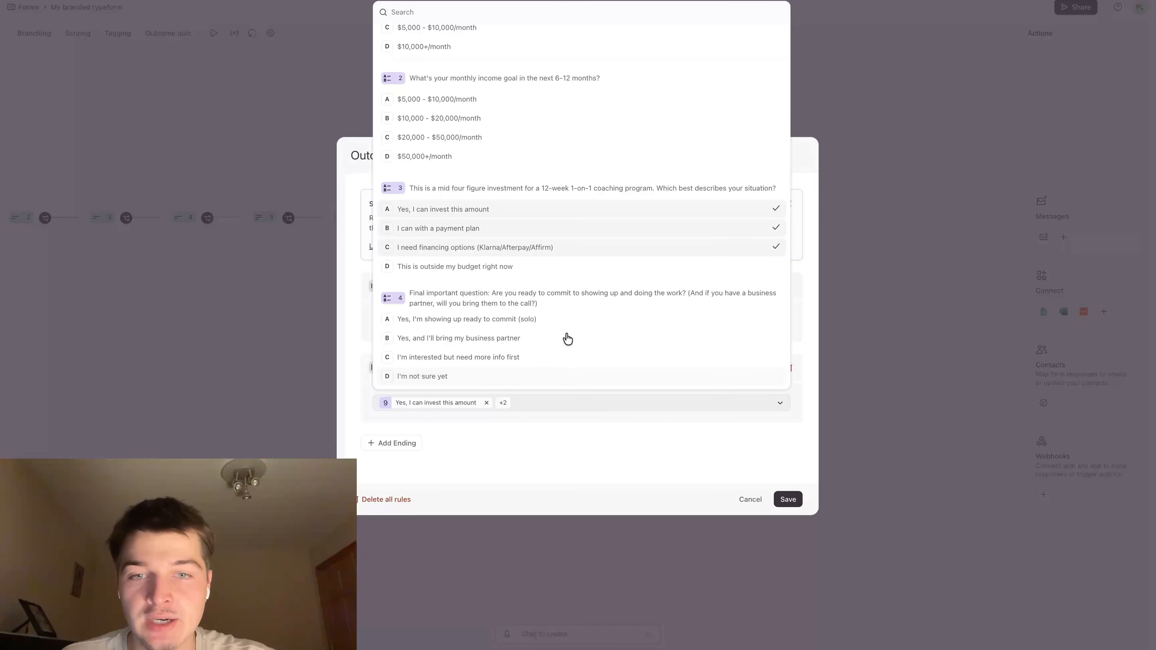
click(568, 479)
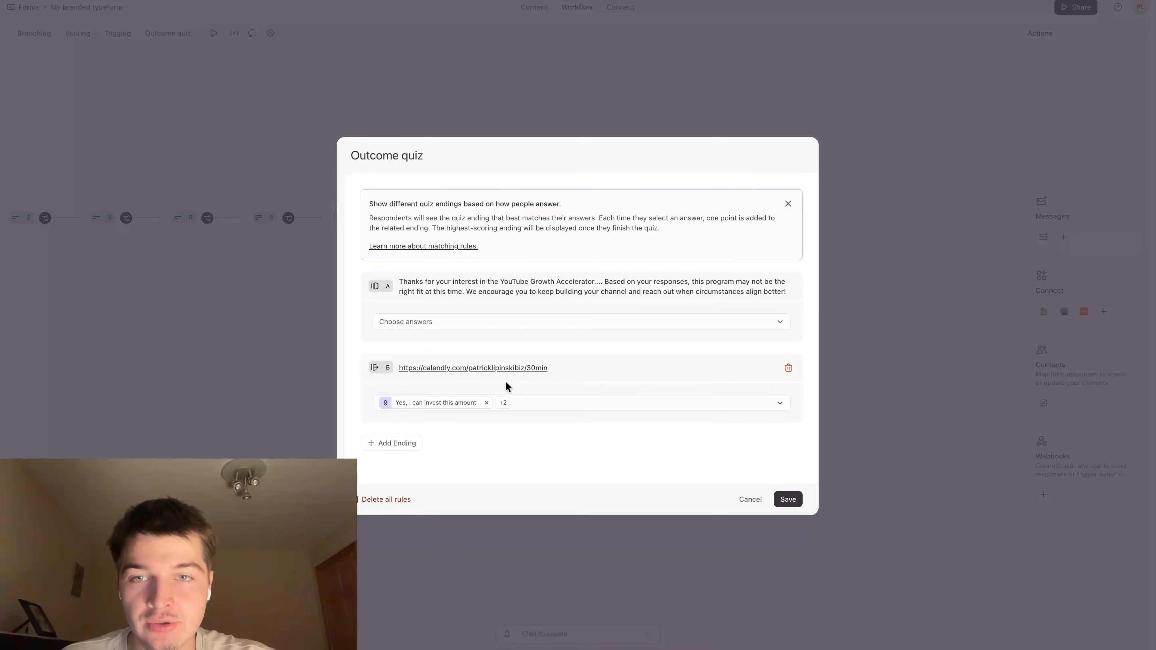
Assign the answer "This is outside my budget right now" to the disqualification ending and save the Outcome quiz rules
click(464, 322)
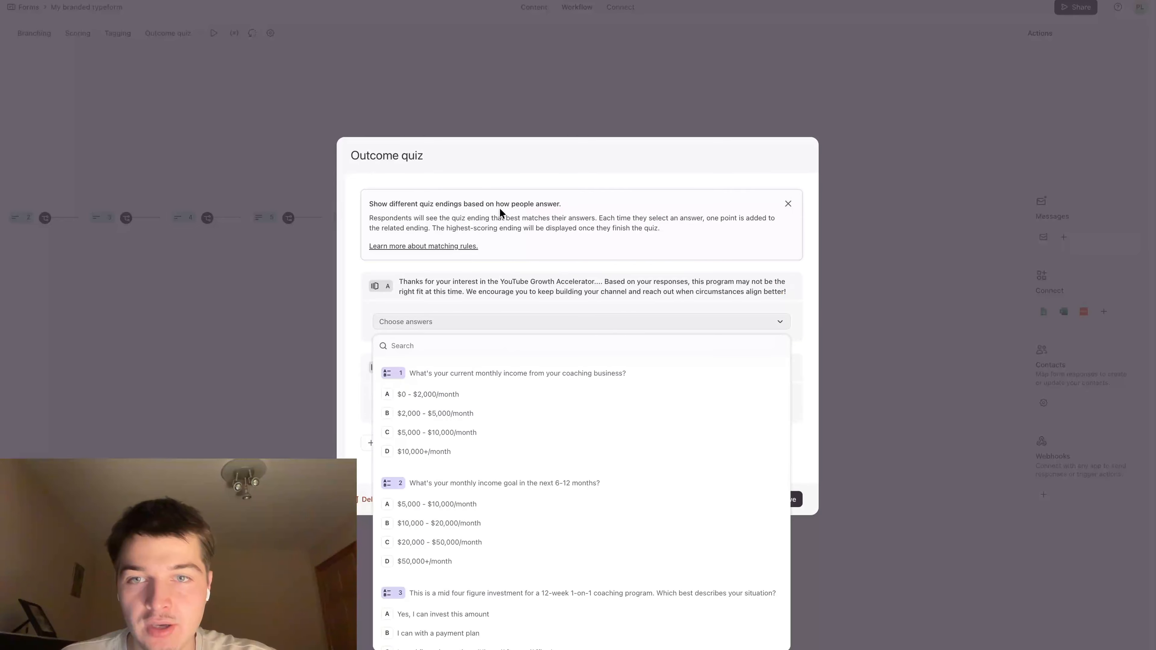
scroll(560, 436, down, 3)
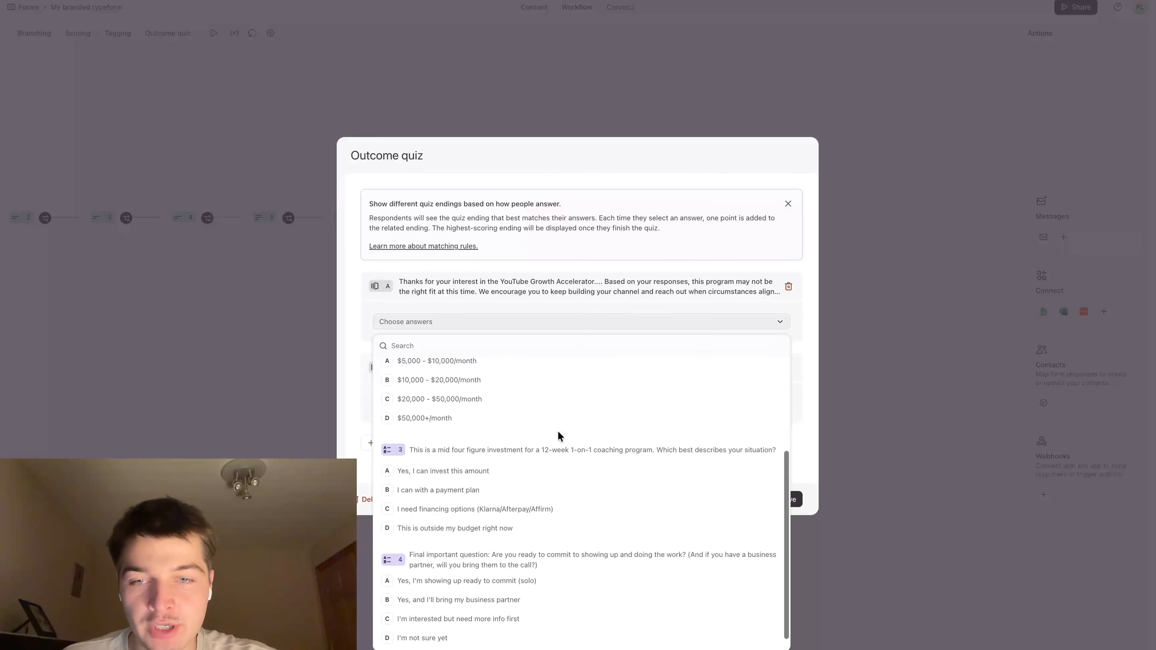
scroll(554, 425, up, 3)
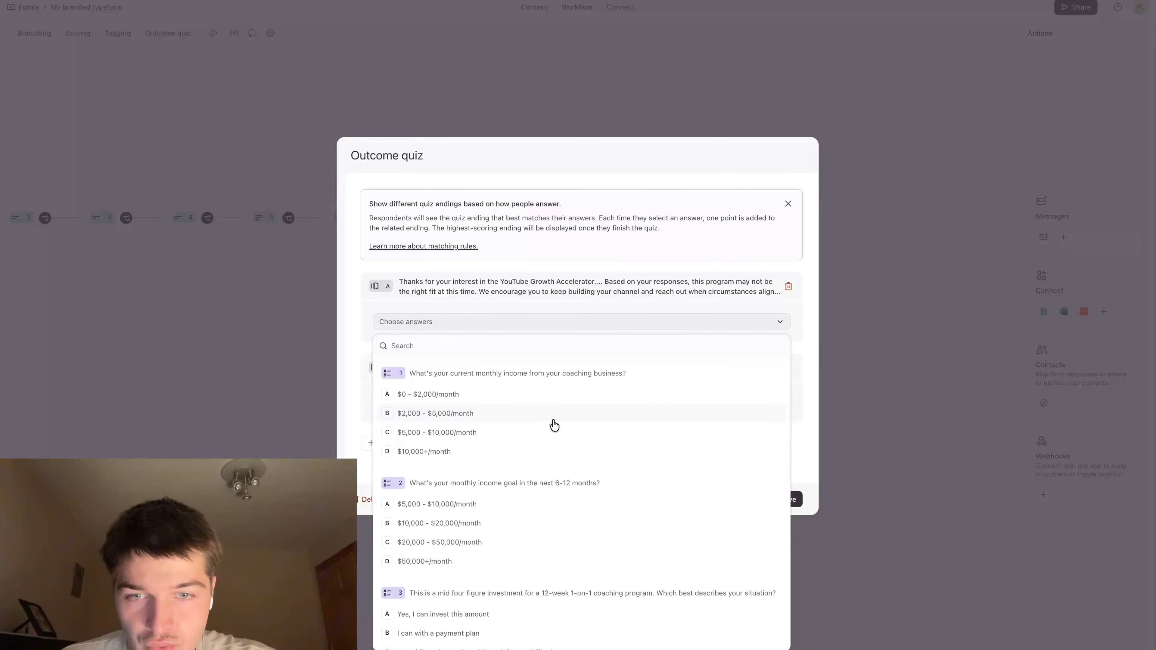
scroll(554, 425, down, 3)
click(498, 528)
click(337, 346)
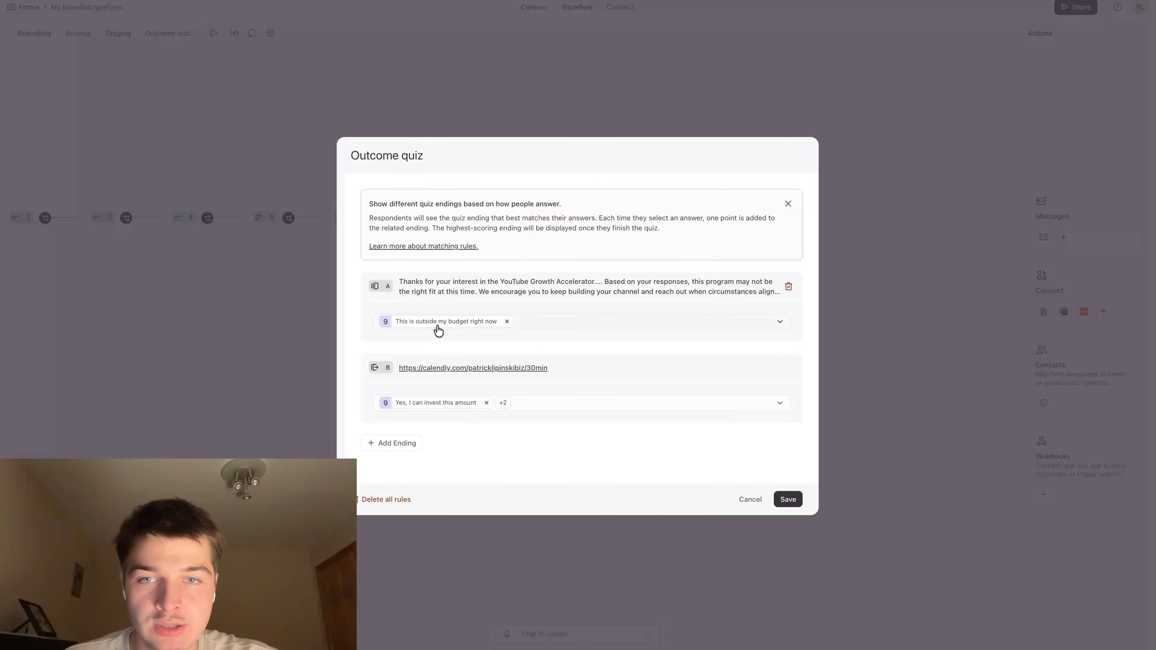
click(788, 500)
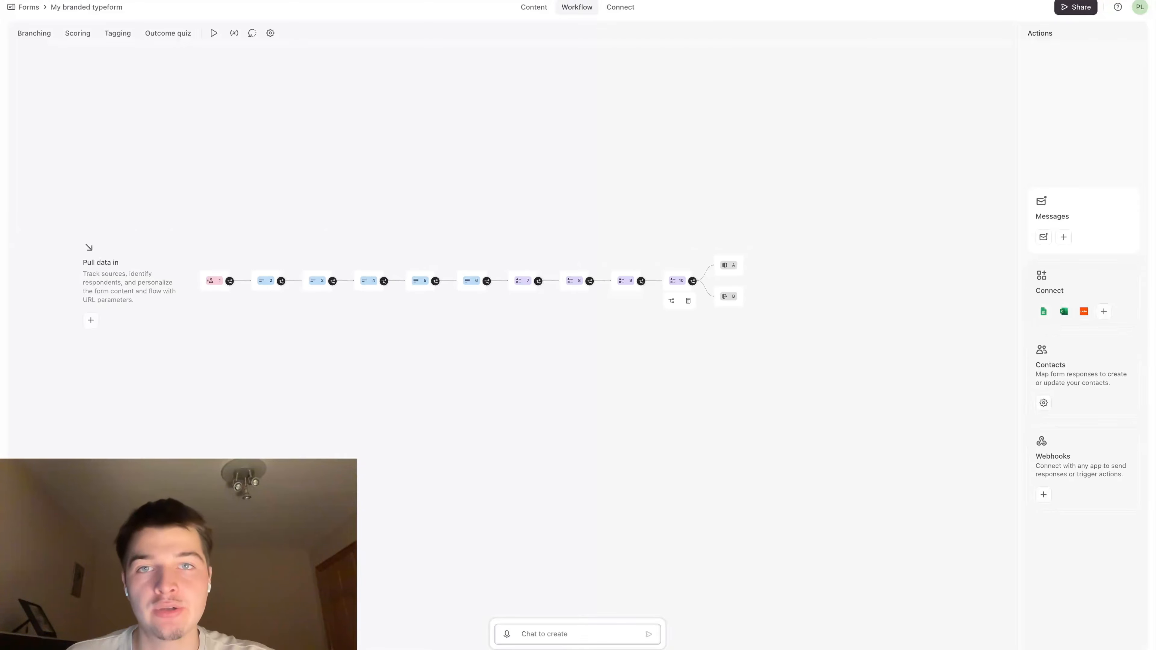
Review the form's questions in order, from the contact info question through the final commitment question
click(524, 9)
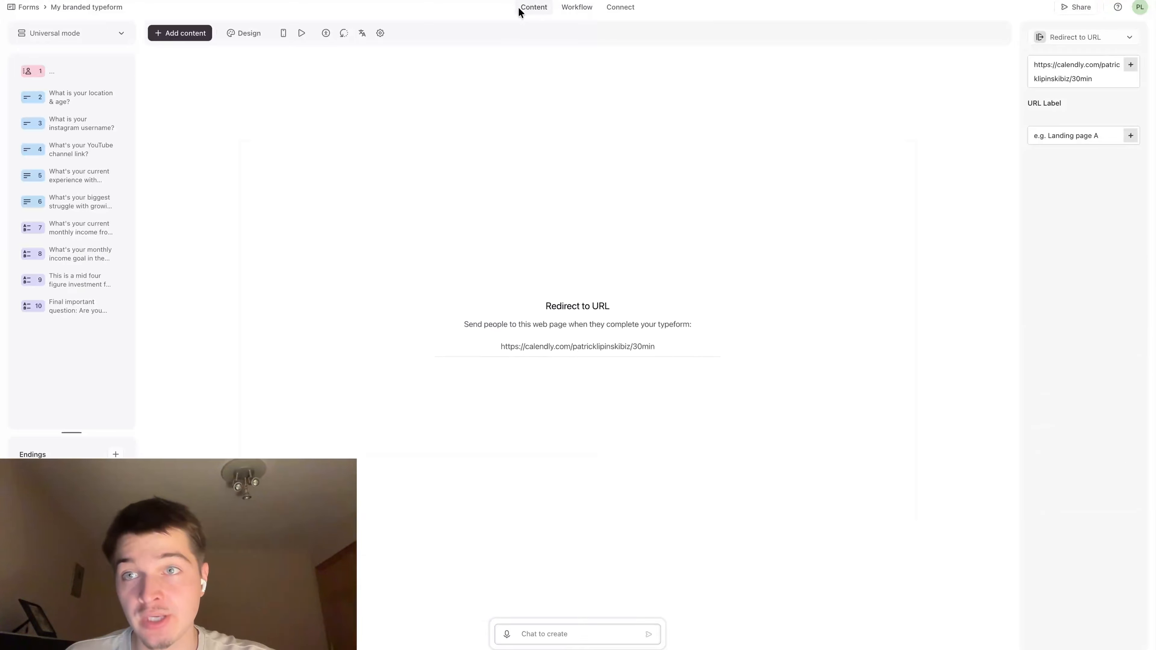
click(78, 75)
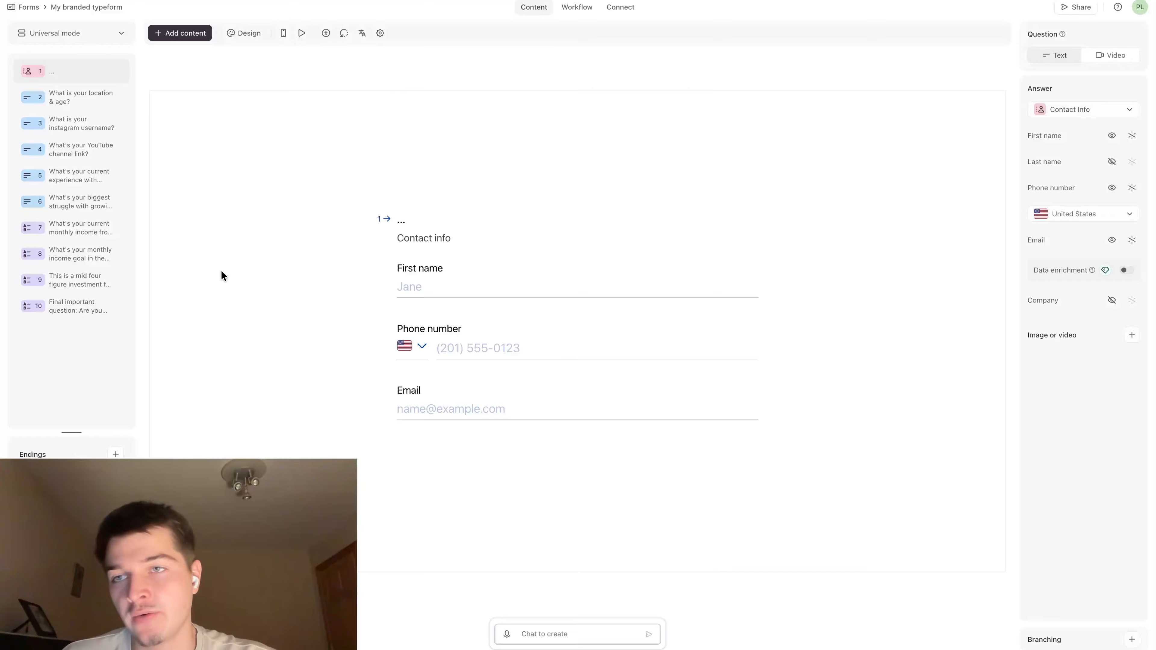
click(75, 97)
click(104, 130)
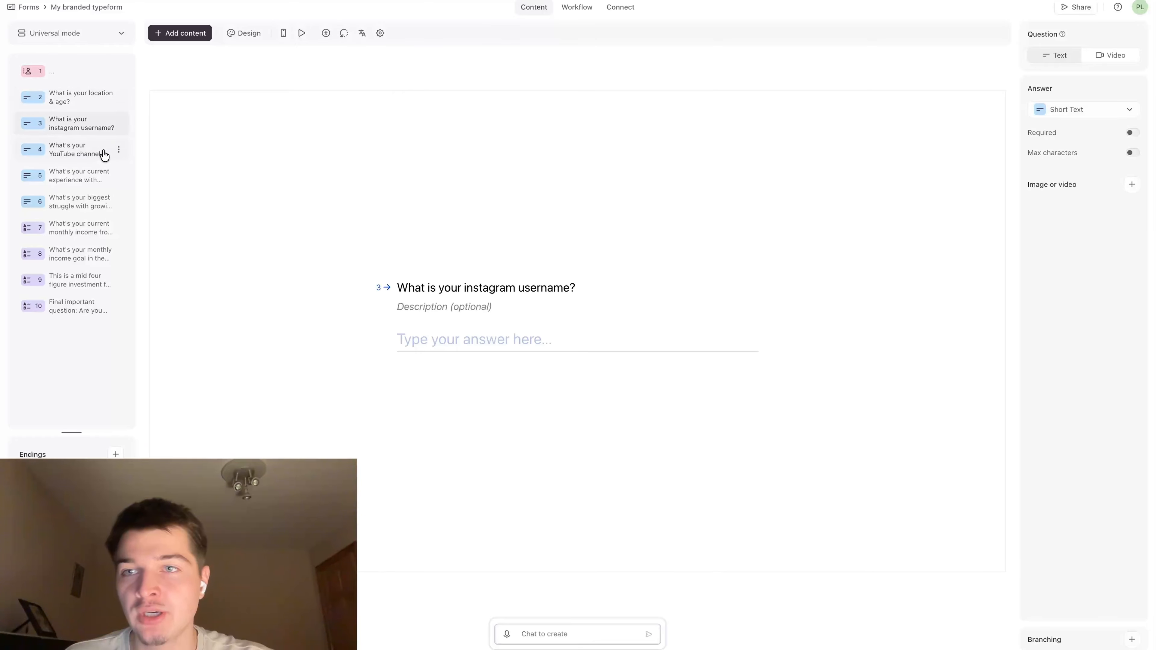
click(79, 155)
click(80, 179)
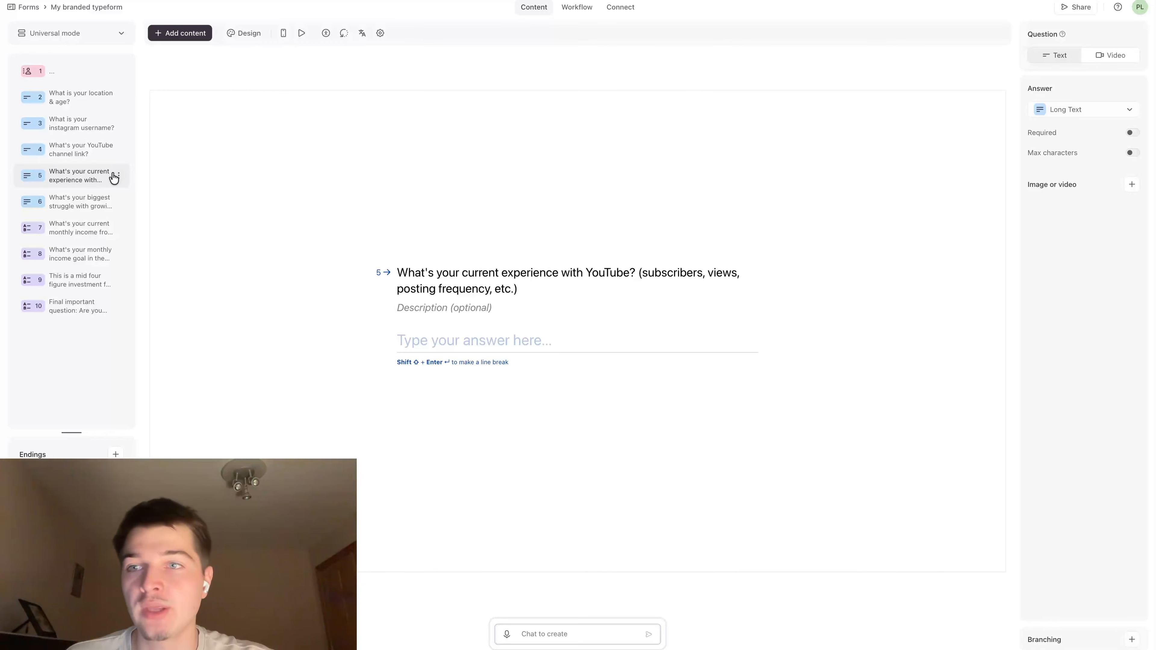
click(80, 201)
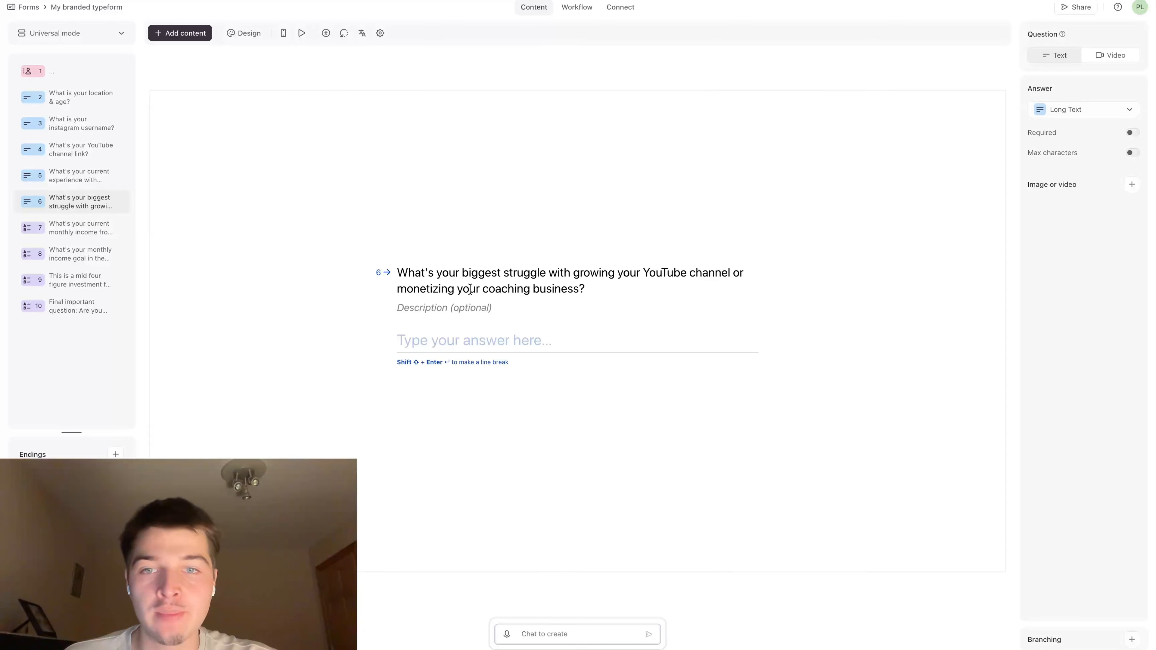
click(98, 229)
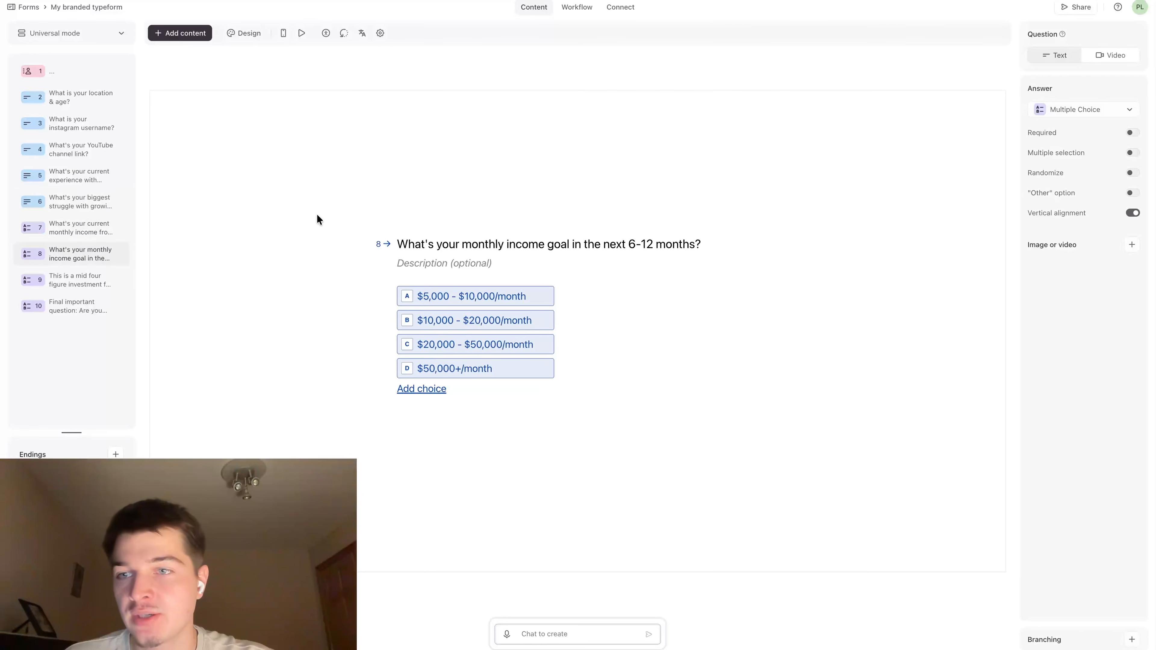
click(123, 290)
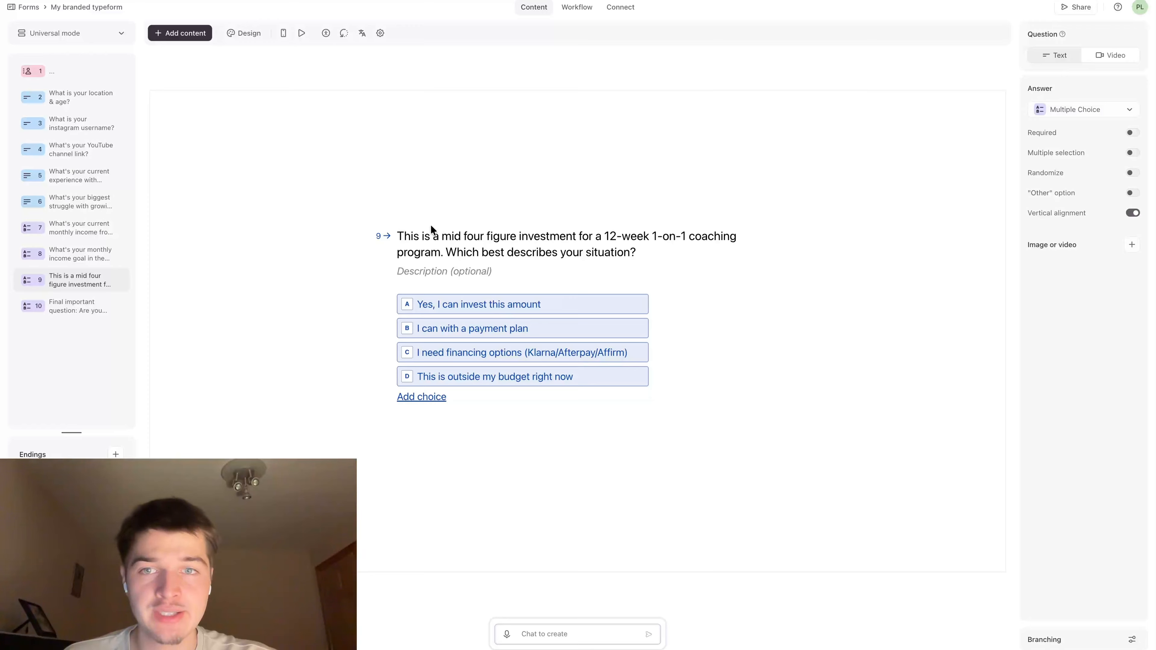
triple_click(403, 235)
click(578, 236)
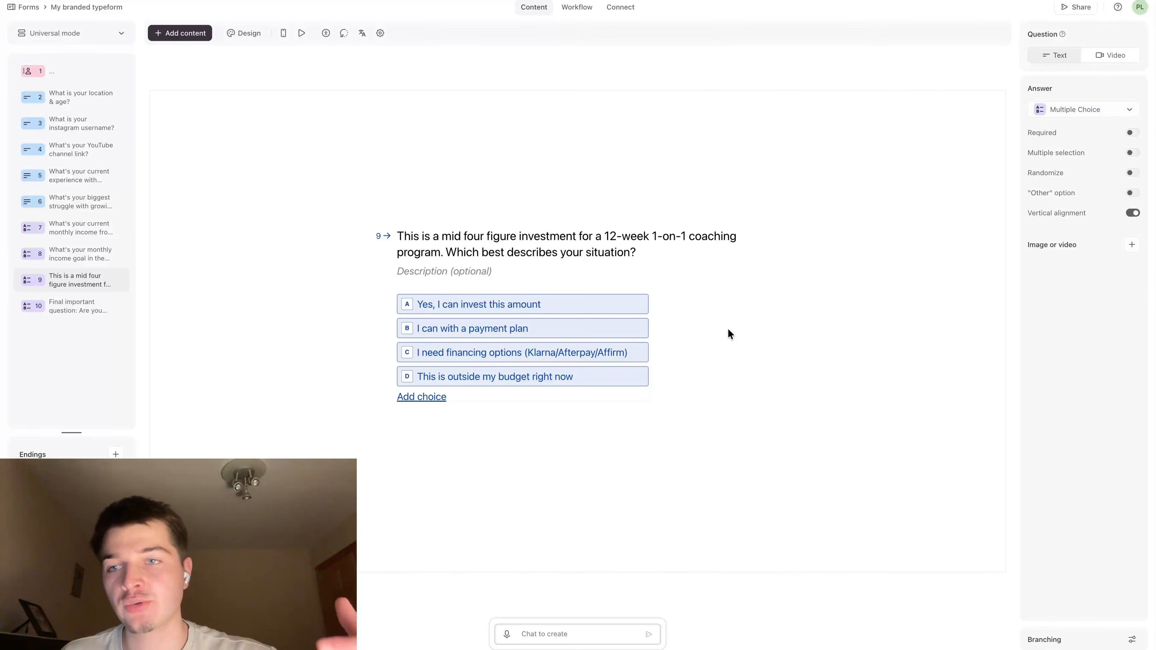
click(110, 314)
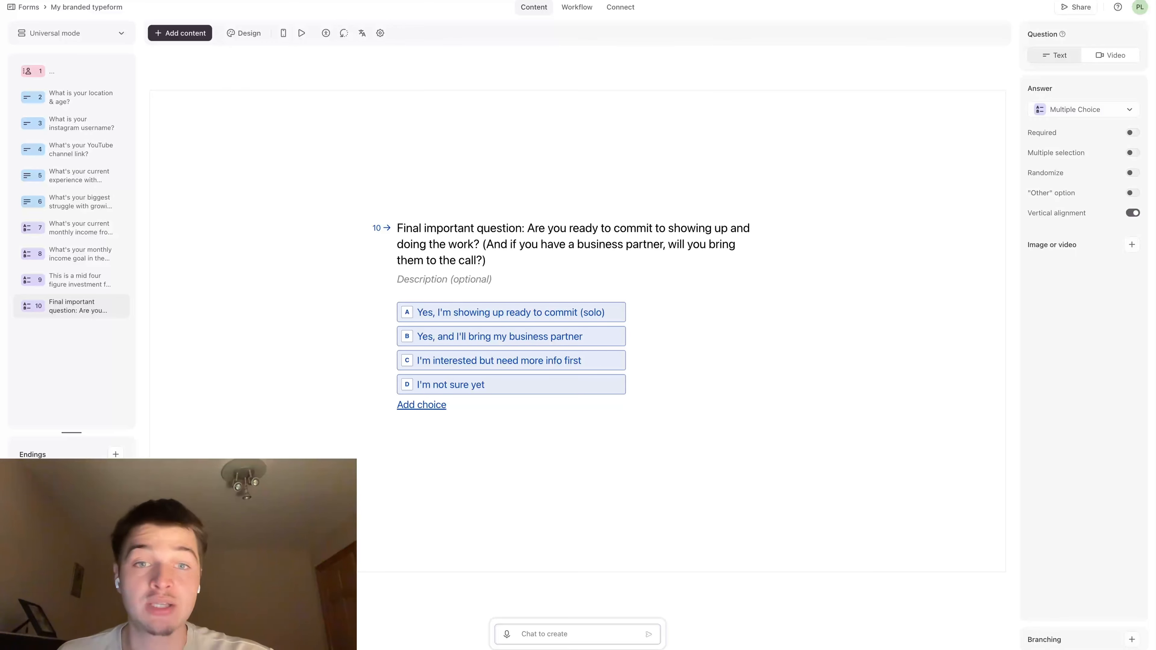
Check the disqualification end screen and set the Redirect to URL ending's address to the 30-minute Calendly booking link
click(72, 480)
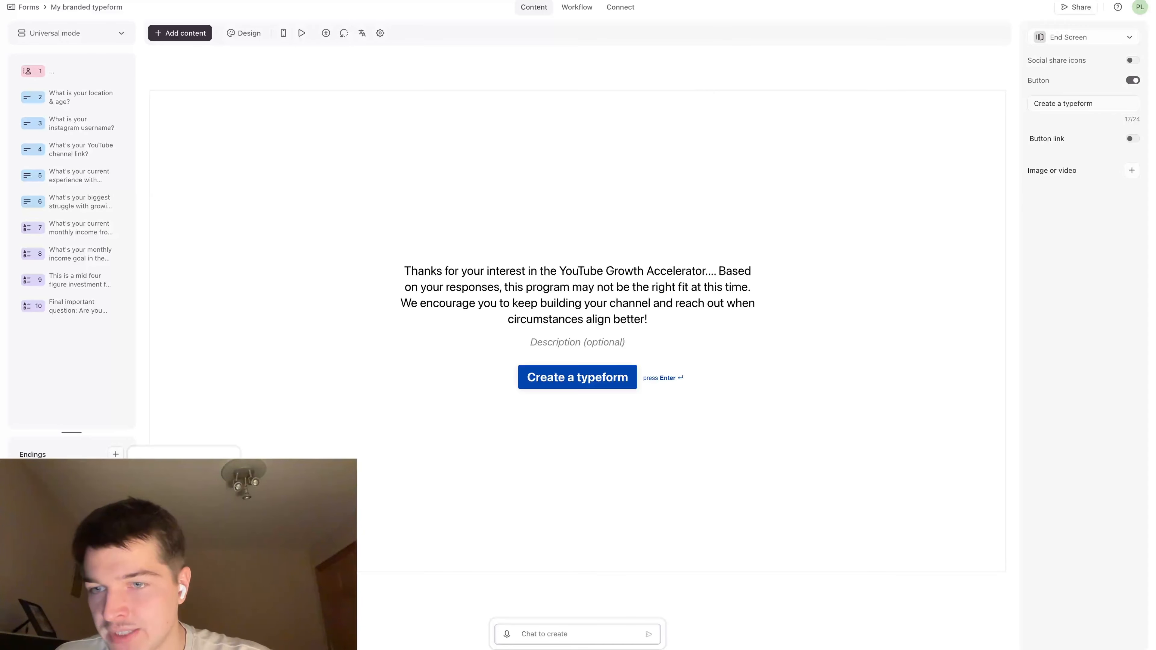
click(177, 483)
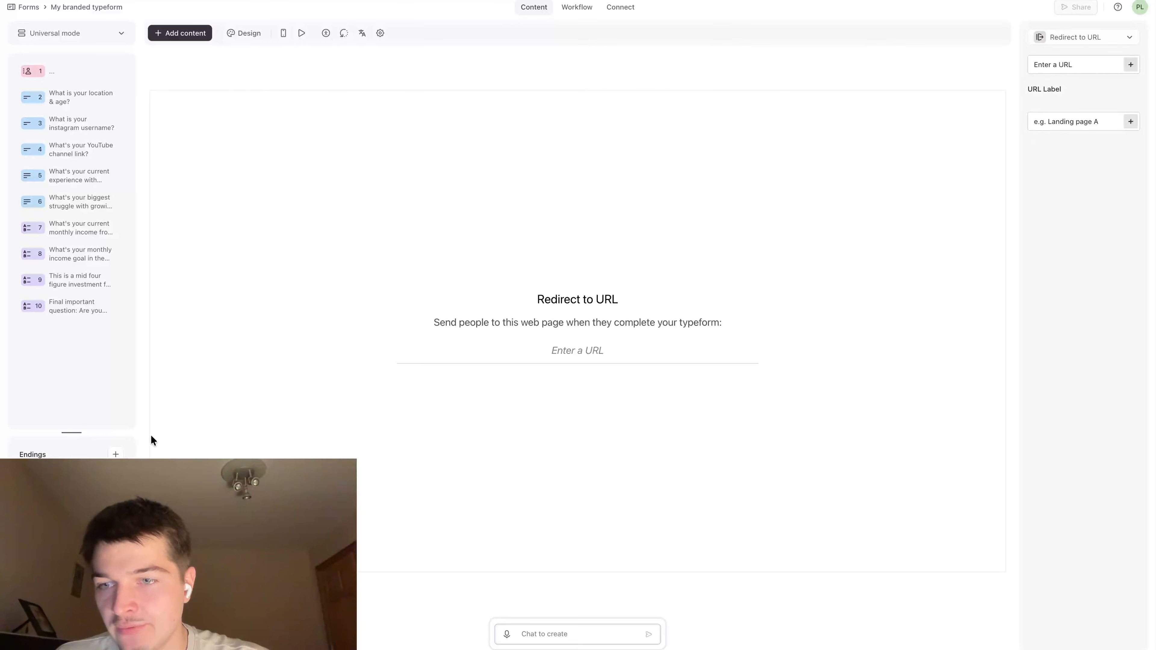
click(604, 347)
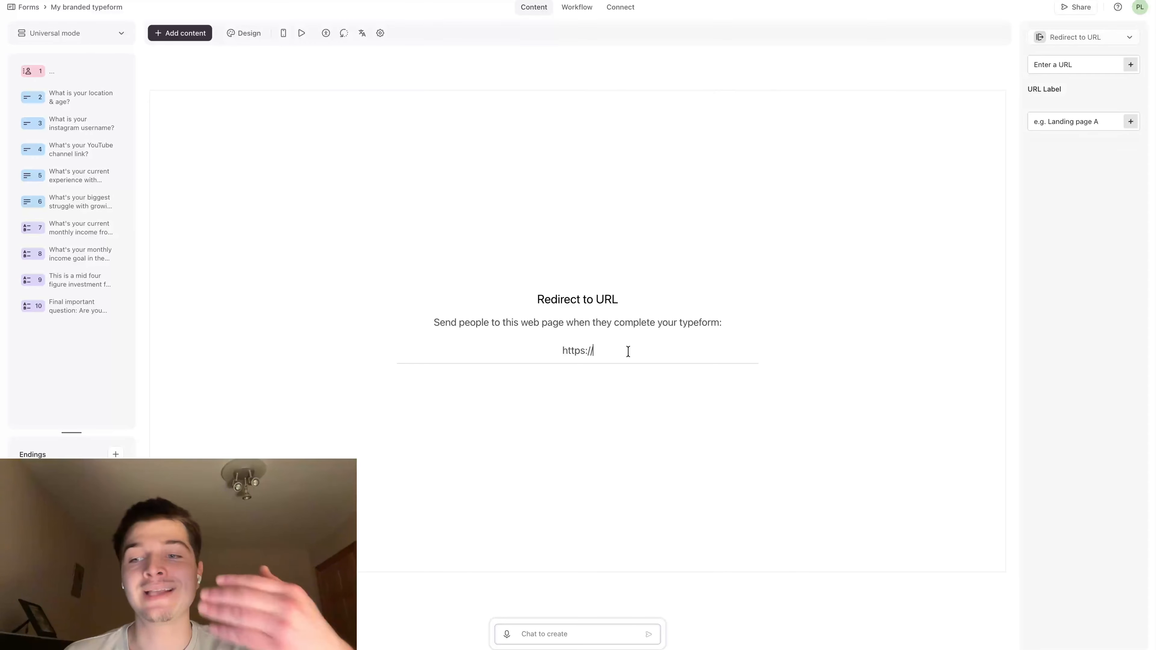
click(65, 449)
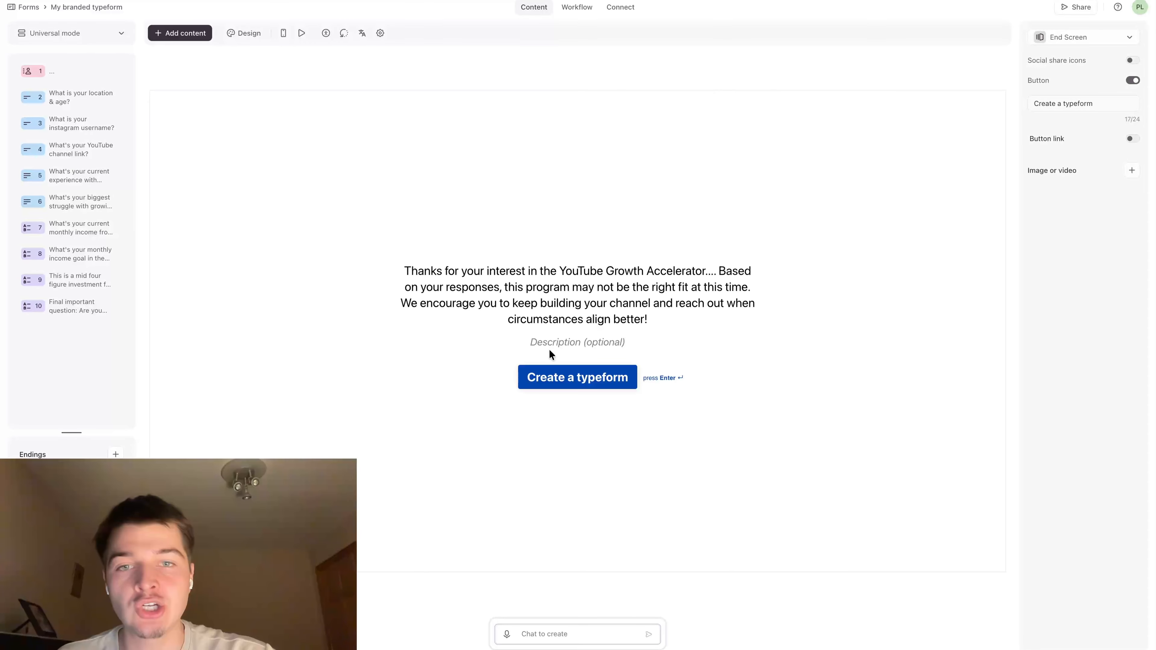
click(73, 492)
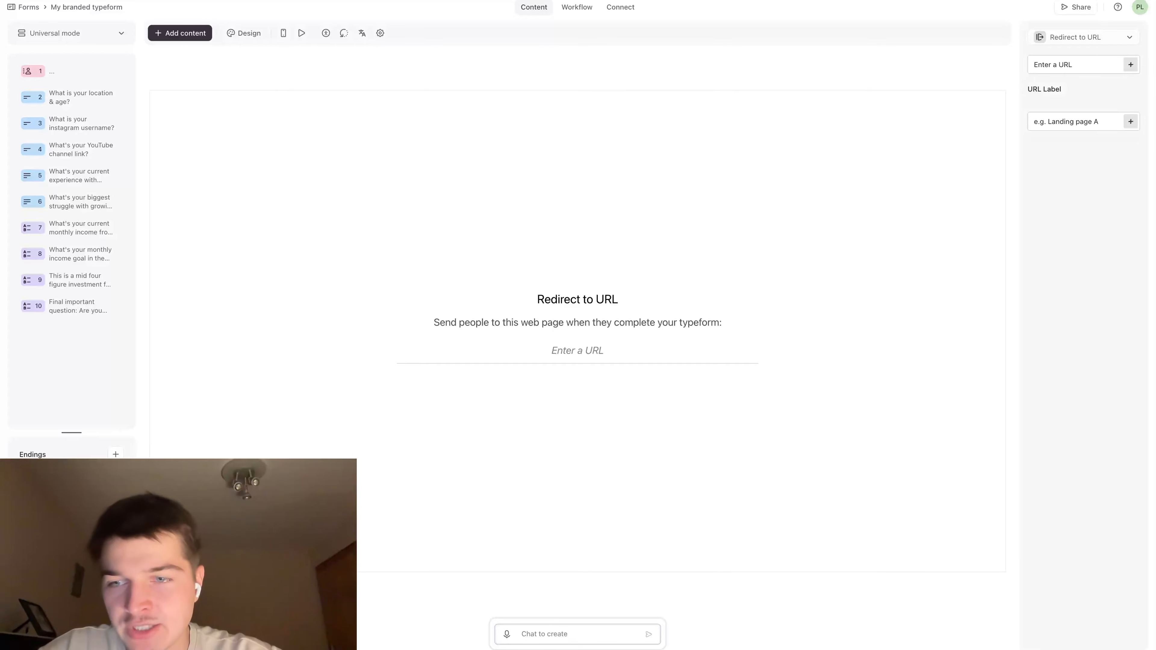
text(https://calendly.com/patricklipinskibiz/30min)
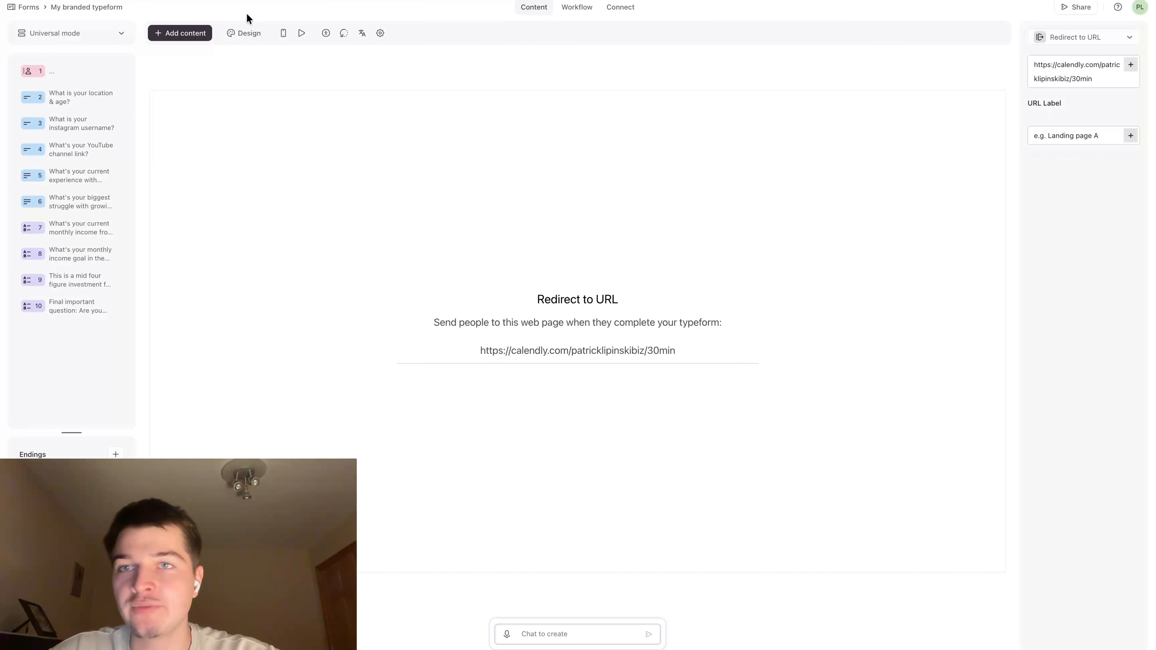
Review the form's whole workflow through both endings, and switch to the Miro board "typeform setup" to view the question flowchart
click(582, 7)
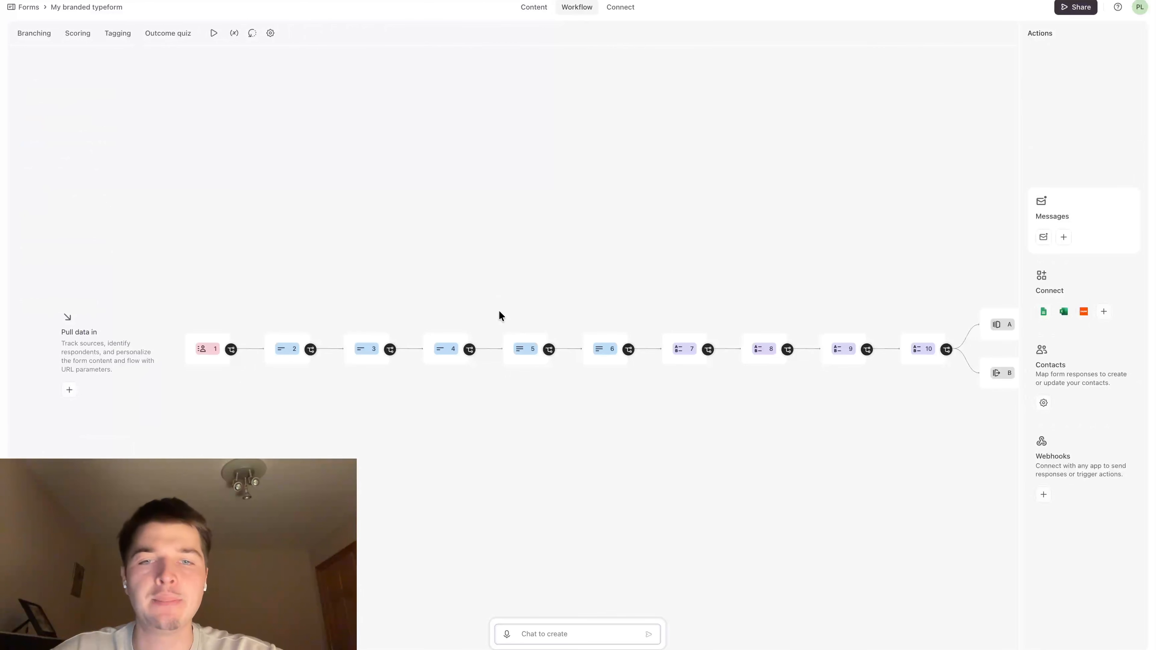
scroll(526, 261, down, 3)
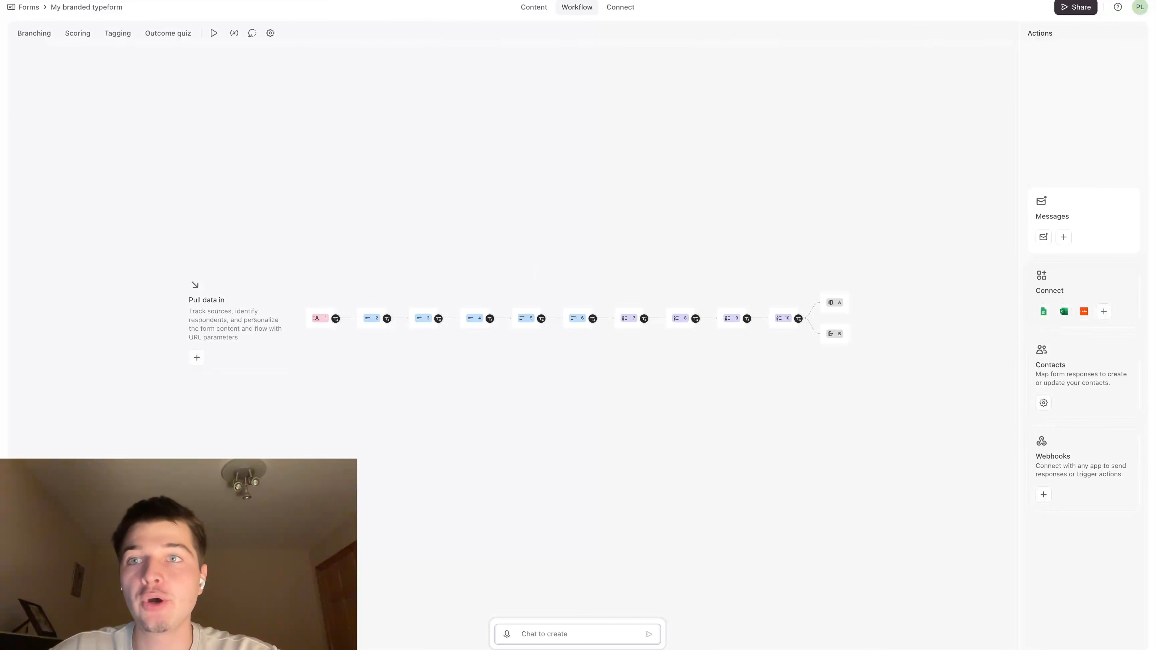
click(253, 1)
scroll(463, 266, down, 10)
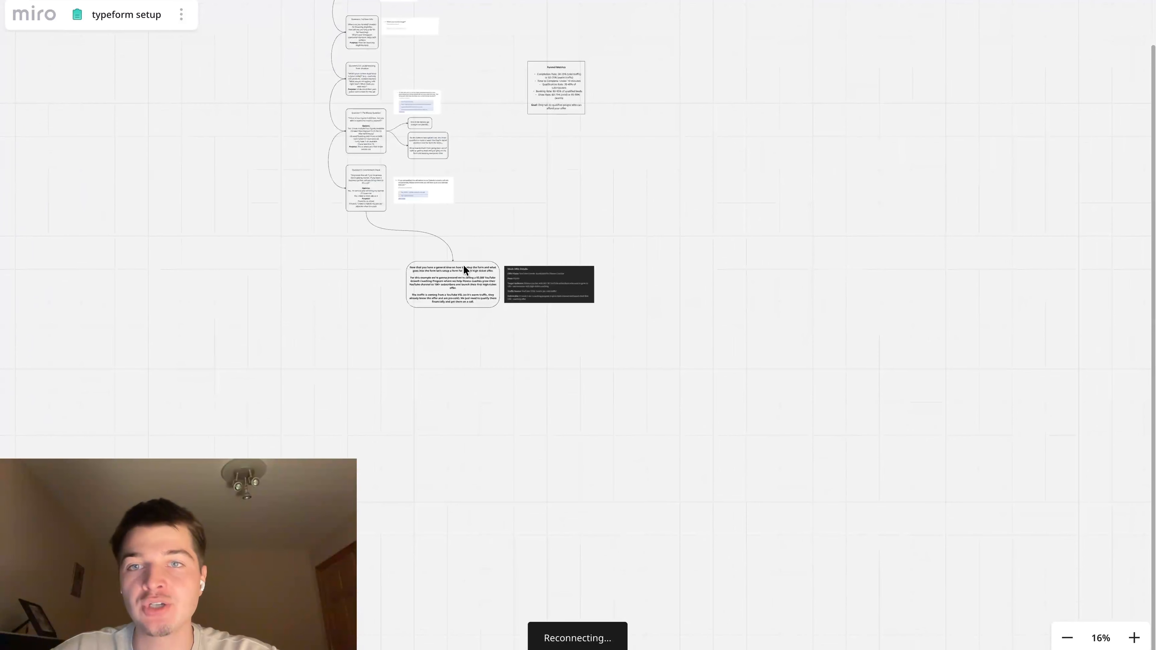
scroll(464, 265, up, 6)
scroll(464, 264, up, 5)
scroll(463, 261, up, 3)
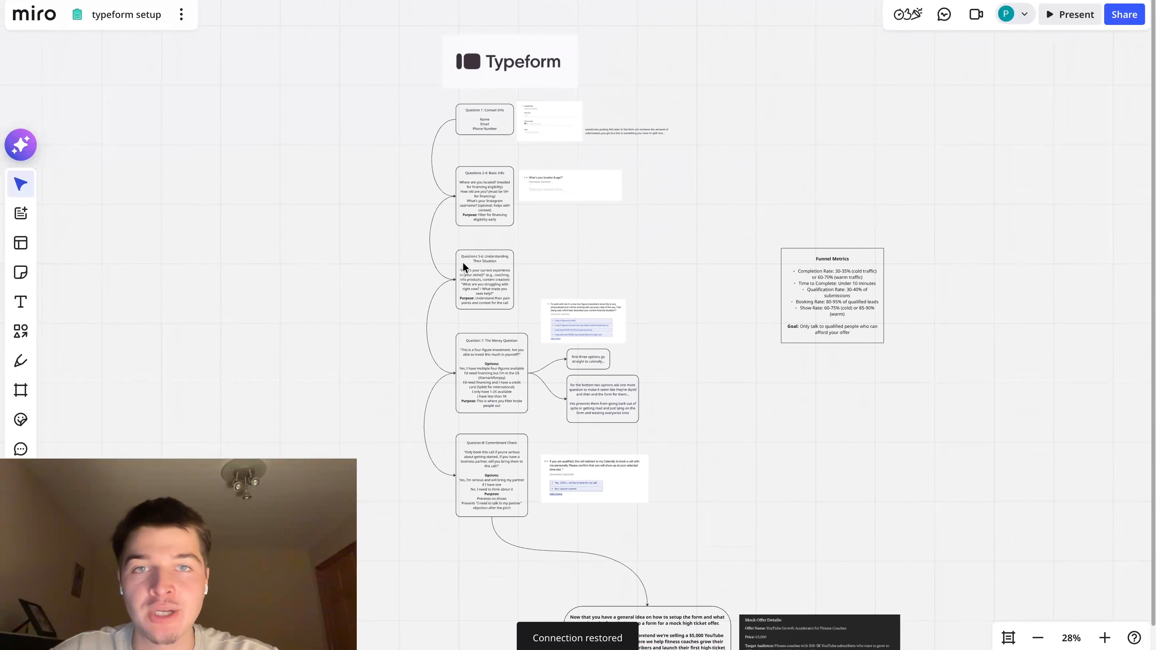